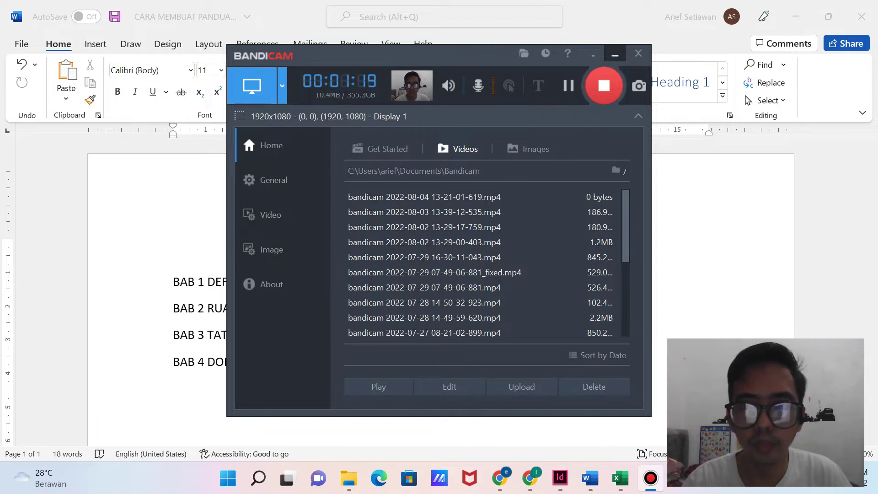
Minimize the Bandicam recorder window to reveal the PANDUAN KEAMANAN RUMAH SAKIT document.
click(615, 54)
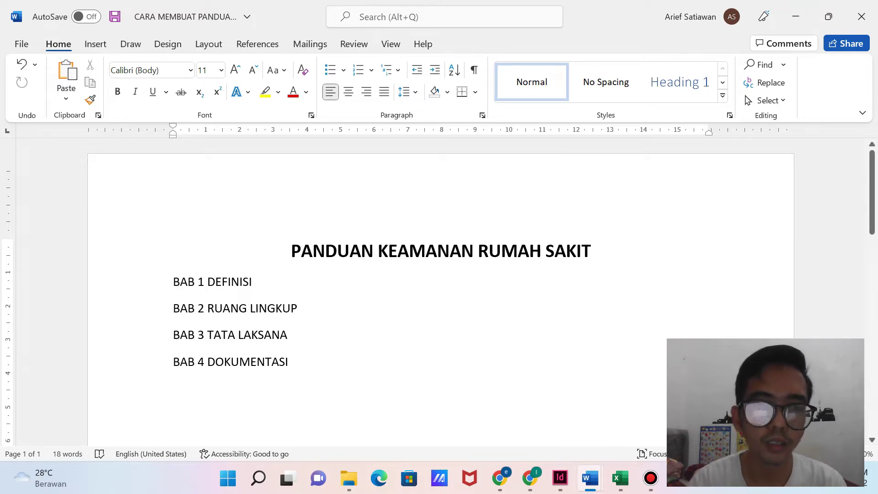
drag(253, 282, 173, 282)
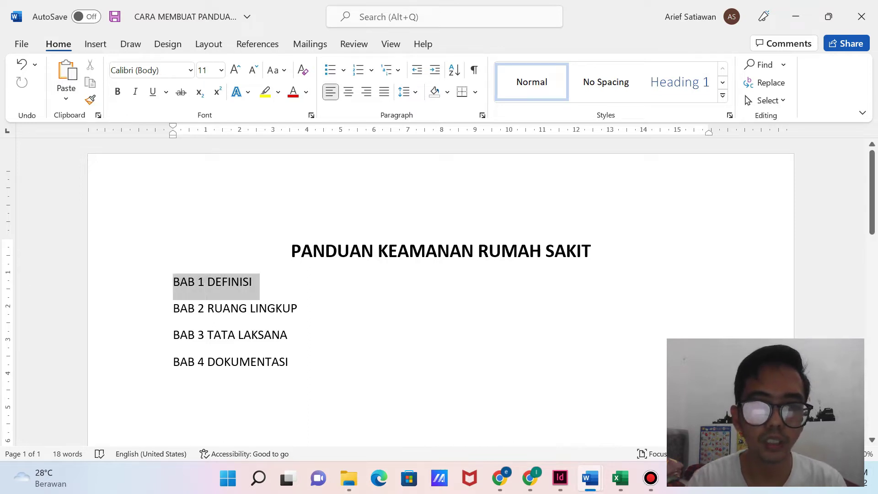
click(243, 281)
drag(305, 309, 174, 309)
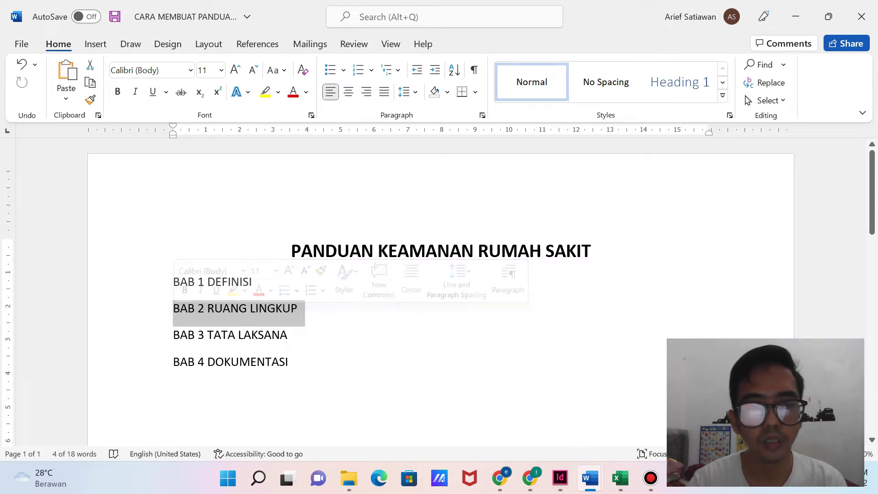
drag(296, 335, 173, 335)
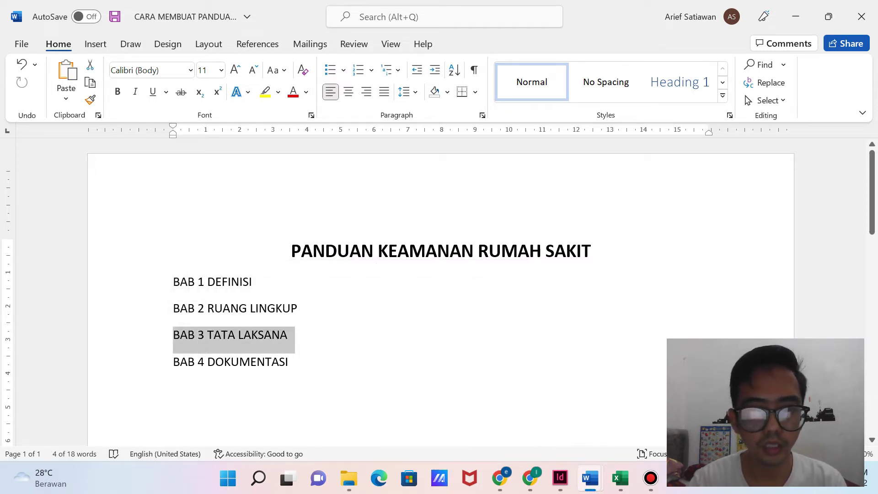
drag(296, 362, 173, 362)
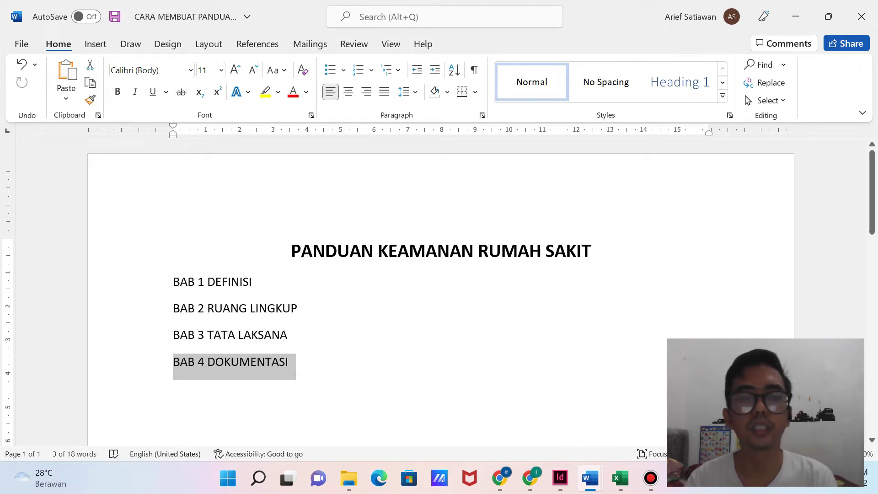
click(290, 362)
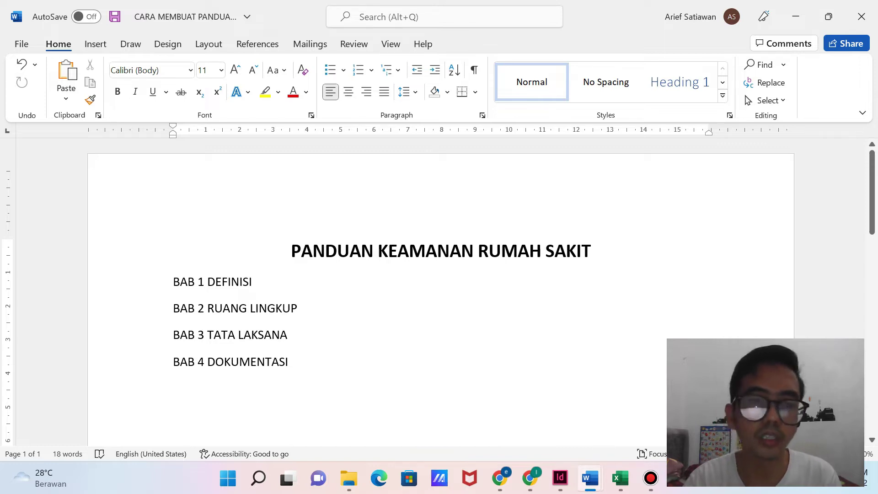
Make the BAB 3 TATA LAKSANA heading bold.
drag(288, 336, 174, 338)
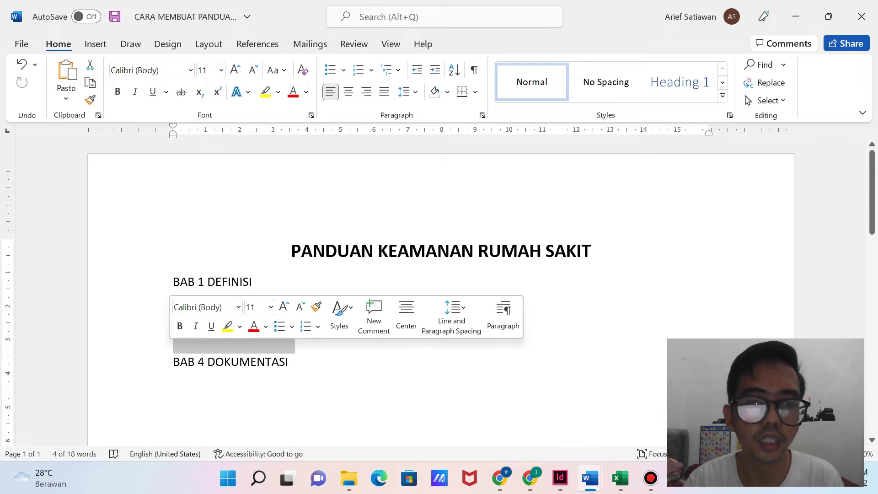
click(251, 338)
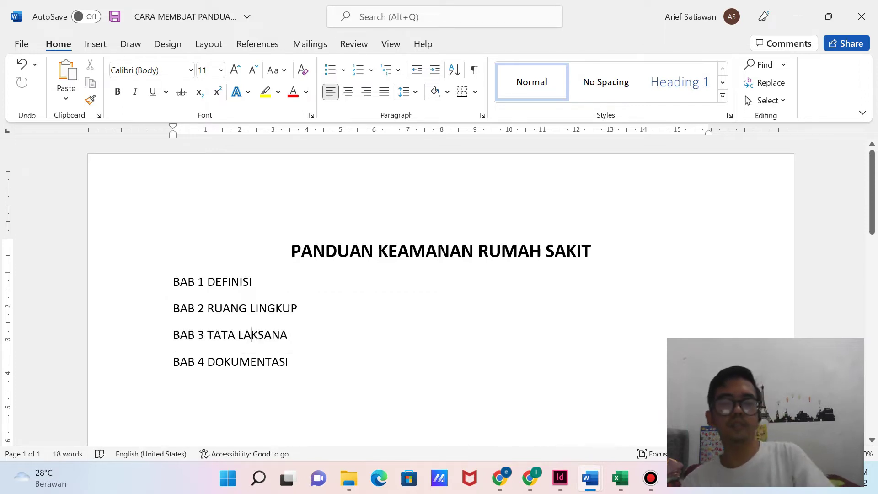
drag(289, 336, 174, 337)
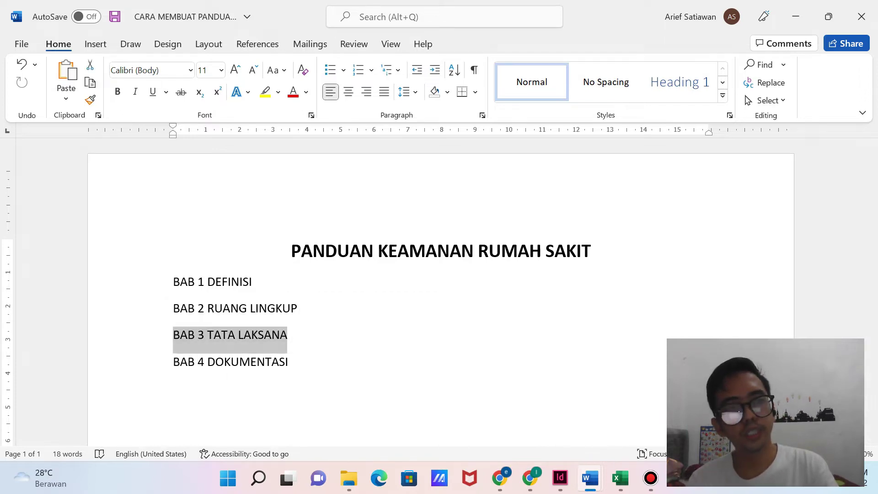
click(117, 92)
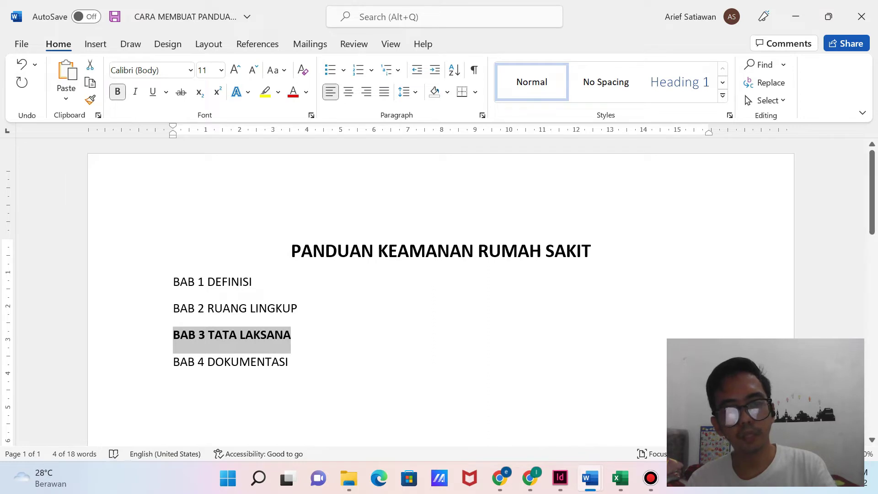
click(250, 362)
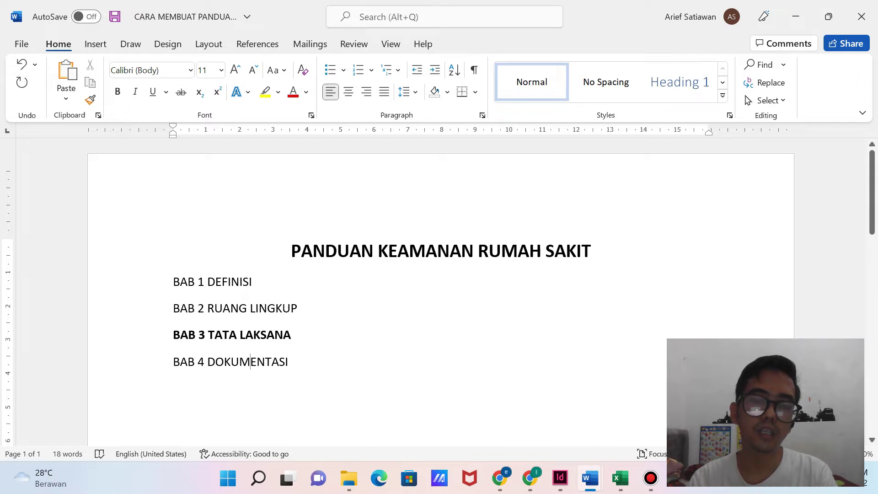
Add an empty line below BAB 3 TATA LAKSANA and open a new Edge window.
click(292, 335)
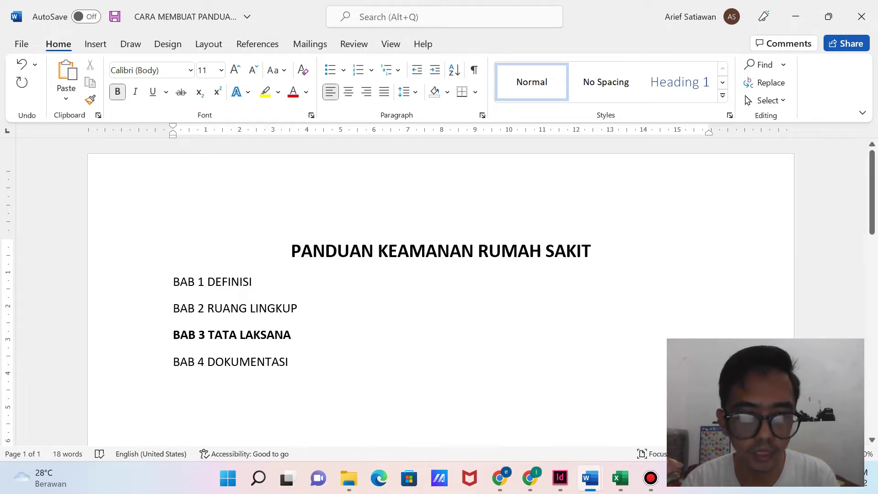
key(Return)
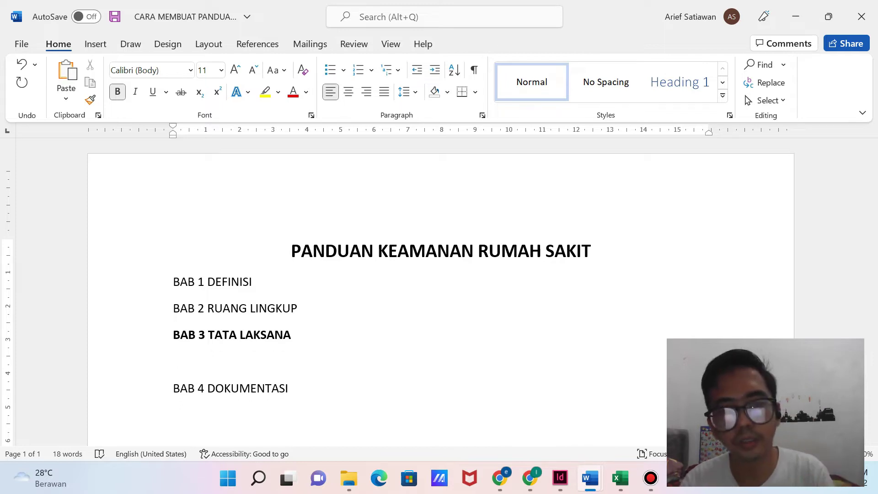
click(379, 479)
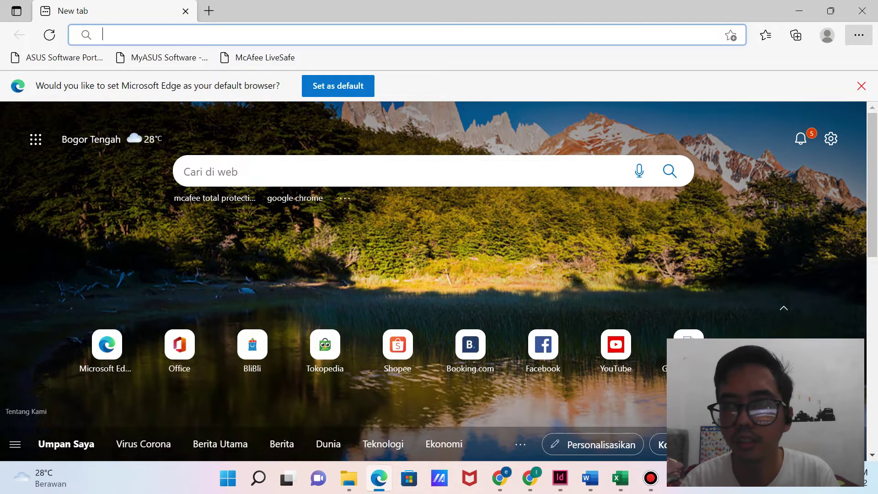
Reopen the Instrumen Survei Akreditasi KARS sesuai STARKES 2022 PDF from Edge's history.
click(859, 35)
click(667, 154)
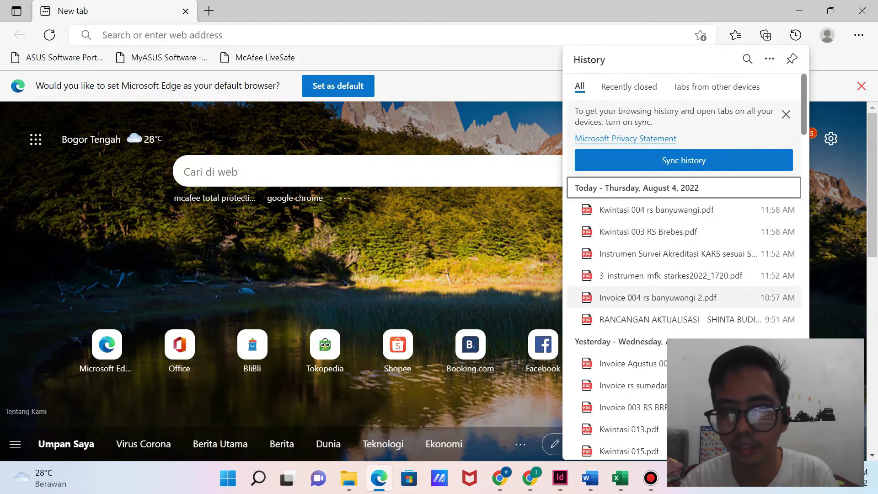
click(673, 253)
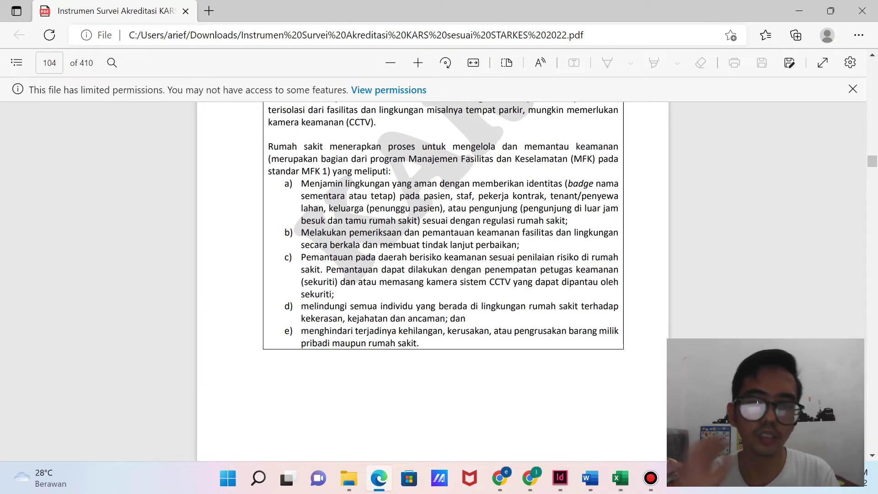
Zoom in on page 104 to read the C. KEAMANAN section for Standar MFK 4.
scroll(442, 280, up, 2)
scroll(443, 280, up, 4)
scroll(443, 280, down, 2)
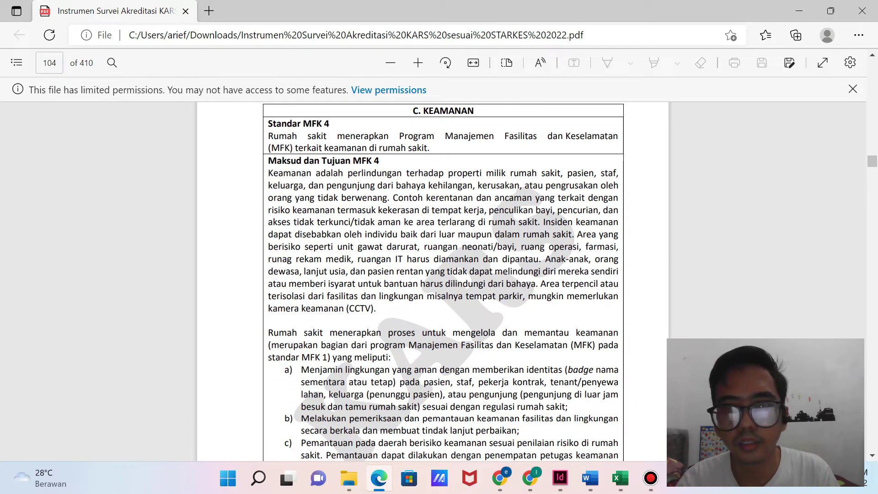
click(112, 62)
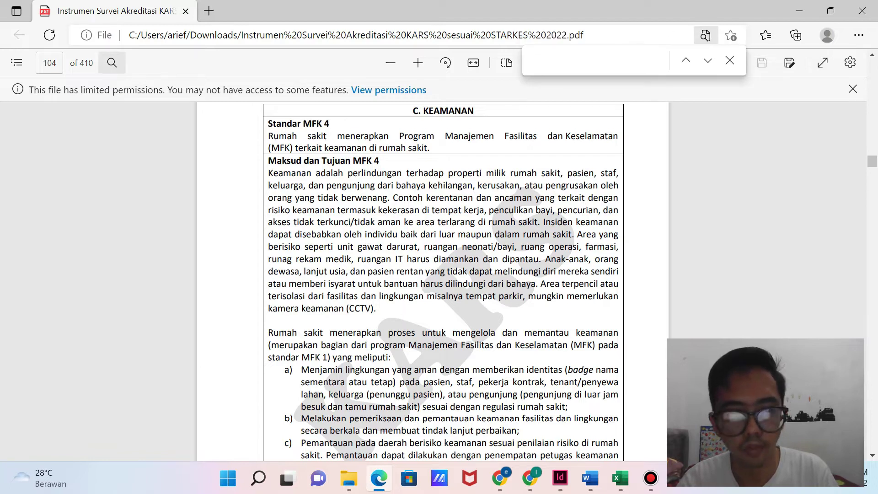
click(730, 61)
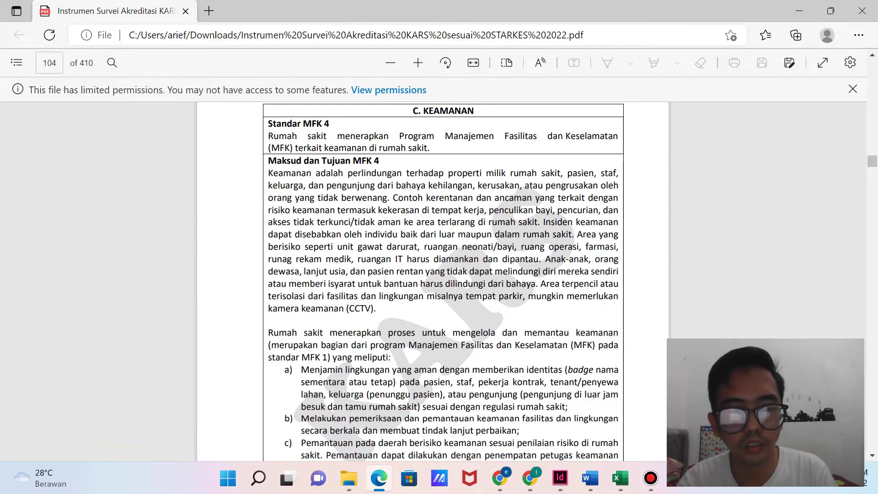
key(ctrl+plus)
key(ctrl+plus)
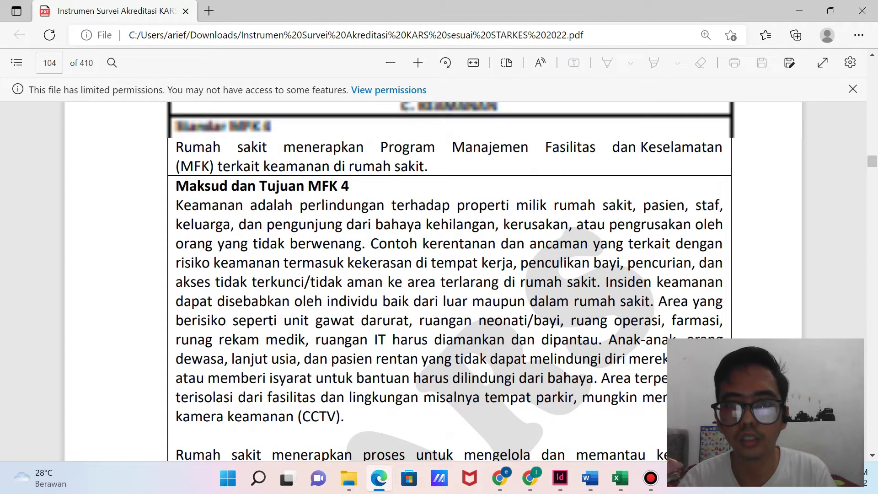
scroll(448, 293, down, 1)
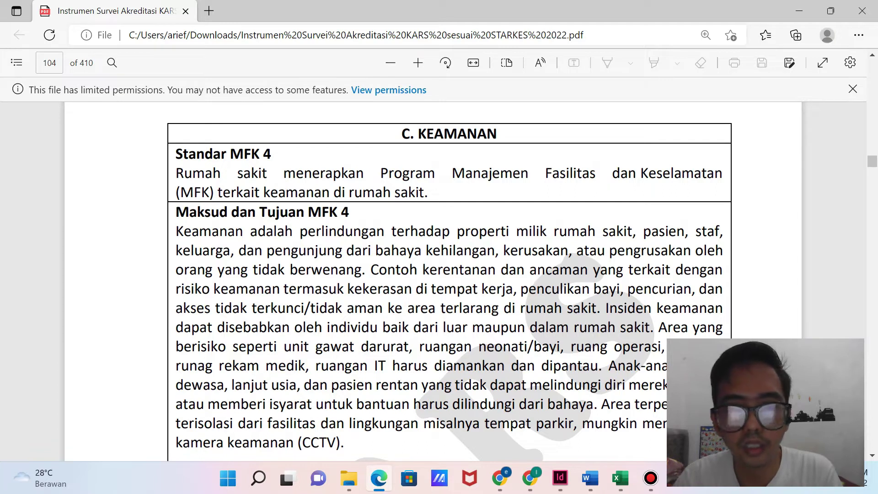
scroll(448, 293, down, 3)
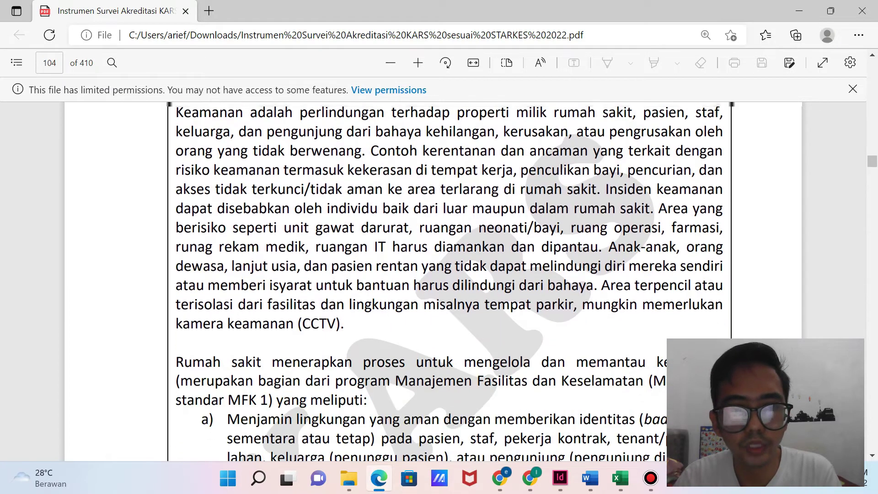
scroll(448, 293, up, 3)
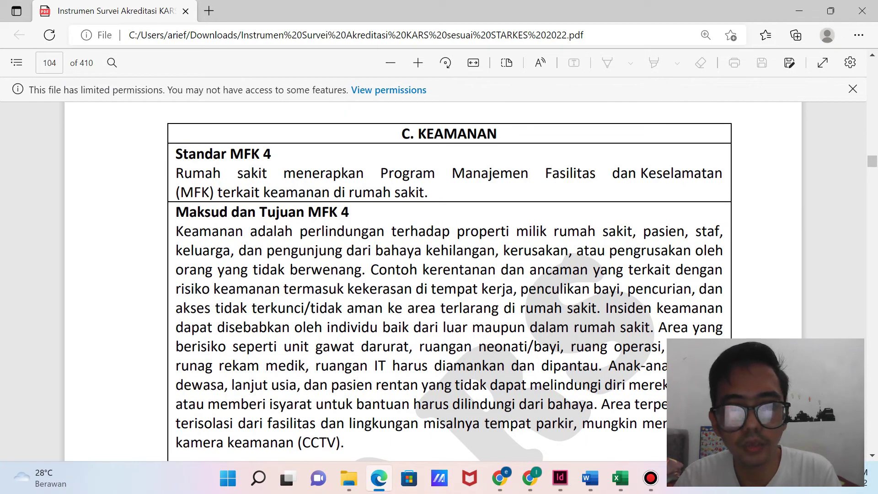
scroll(448, 293, down, 1)
Highlight the Keamanan definition under MFK 4, then scroll down to the lettered security list.
drag(177, 170, 362, 208)
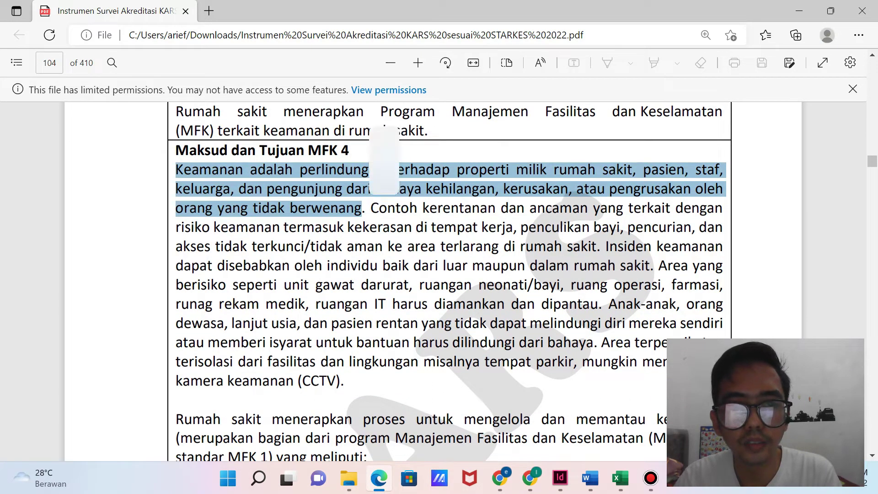
click(363, 209)
drag(176, 169, 362, 208)
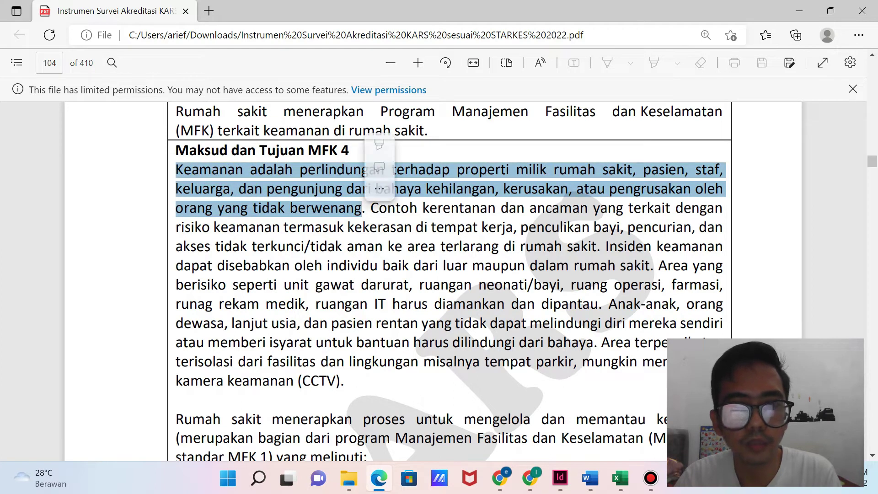
click(363, 208)
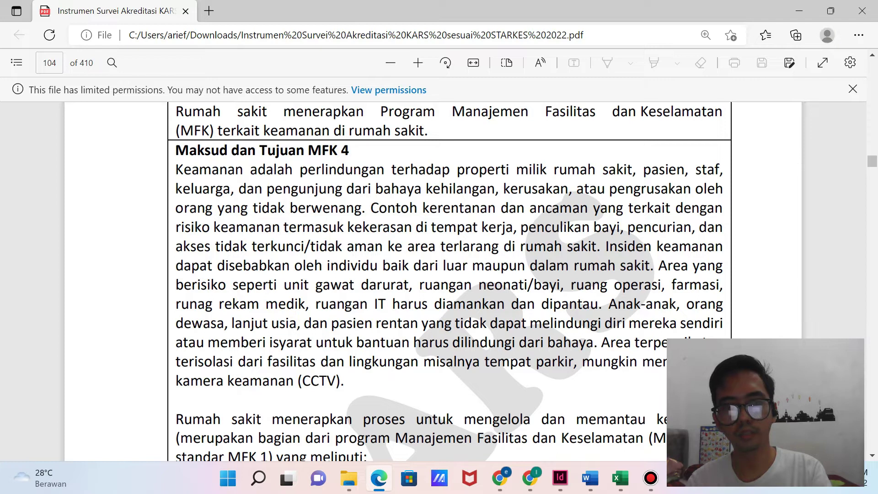
scroll(448, 282, down, 1)
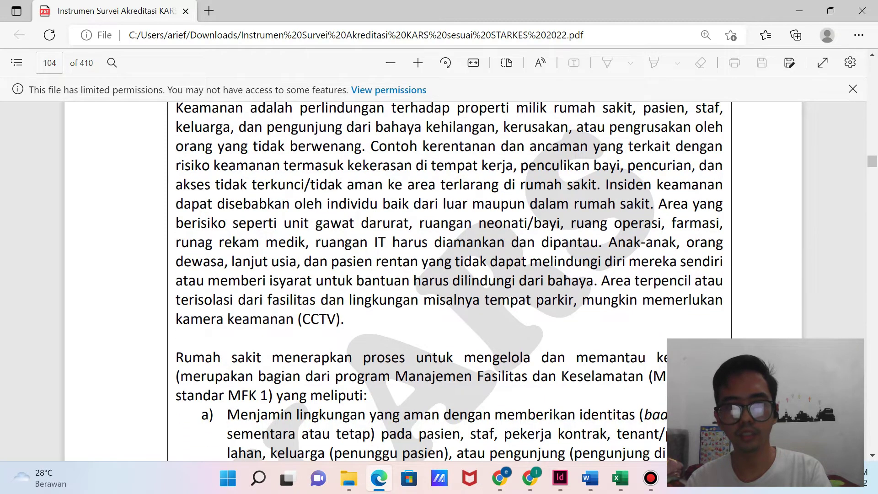
scroll(448, 281, down, 1)
scroll(448, 281, down, 2)
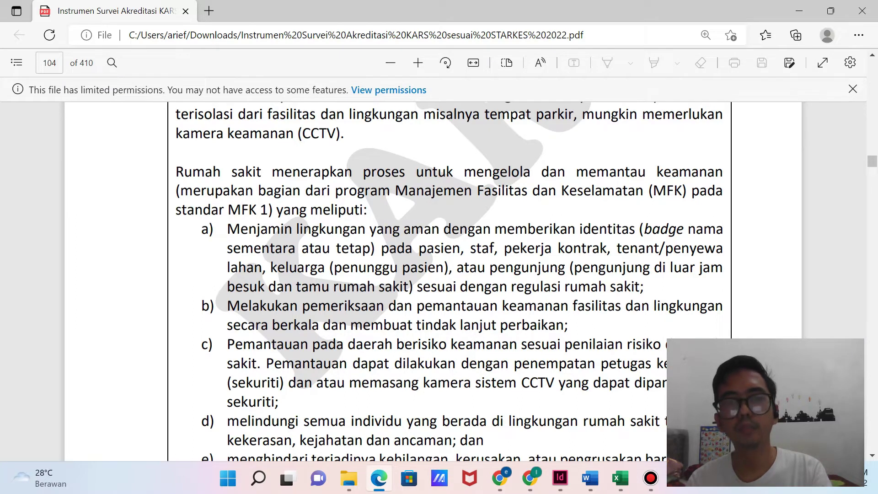
scroll(439, 274, down, 2)
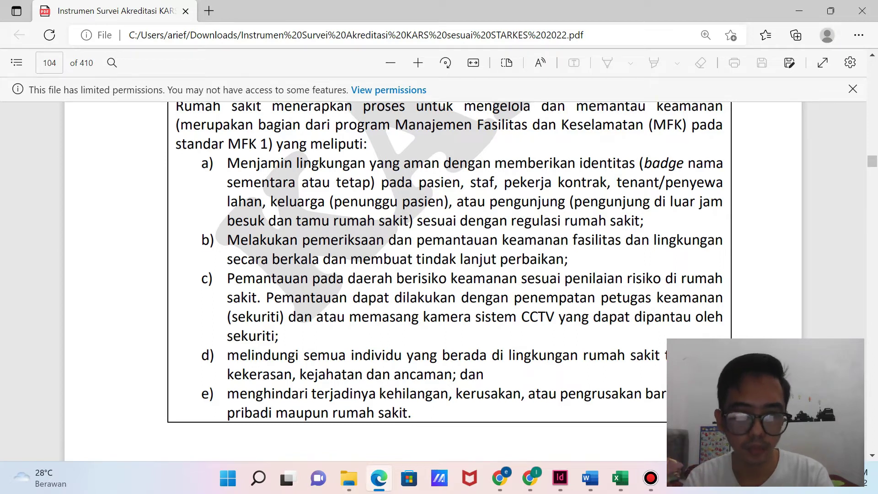
Select the full a)–e) hospital security process list on page 104 and switch back to Word.
scroll(439, 275, down, 10)
scroll(439, 275, down, 2)
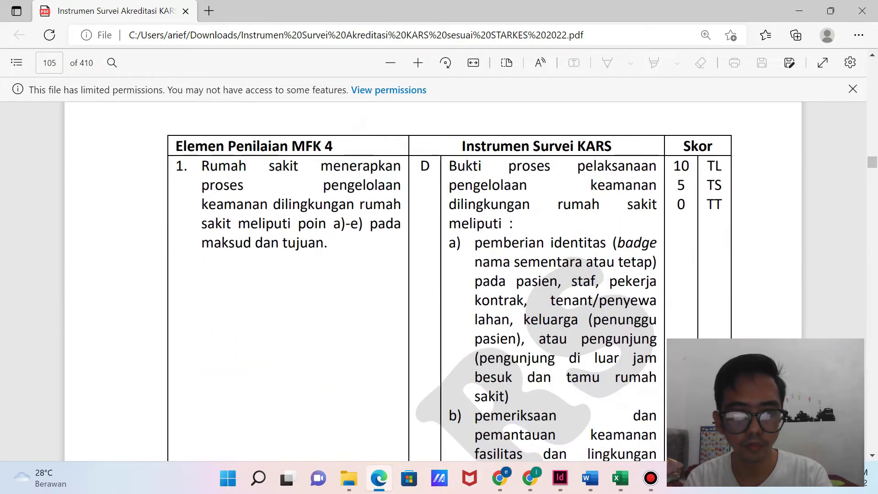
scroll(439, 275, up, 1)
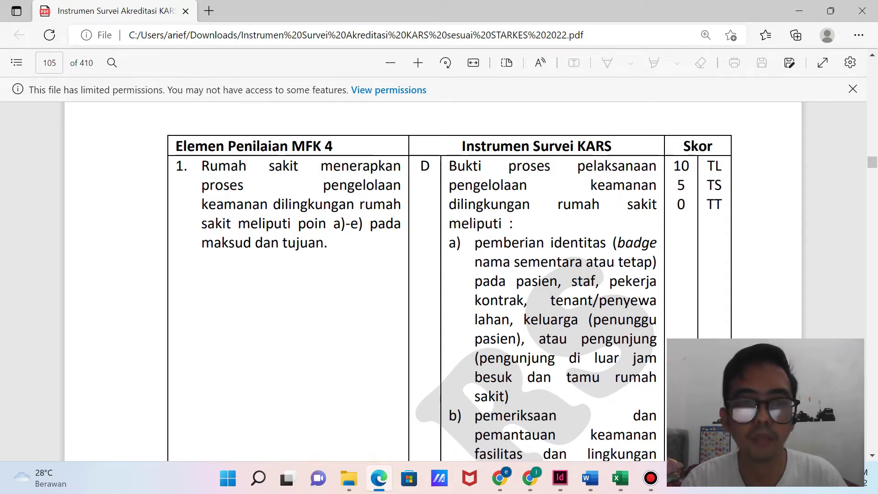
scroll(439, 274, up, 6)
scroll(440, 274, up, 8)
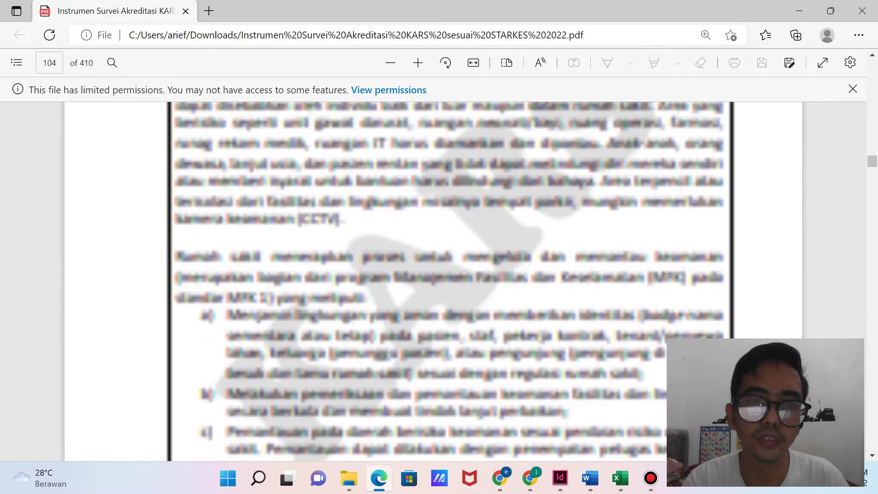
scroll(439, 274, down, 1)
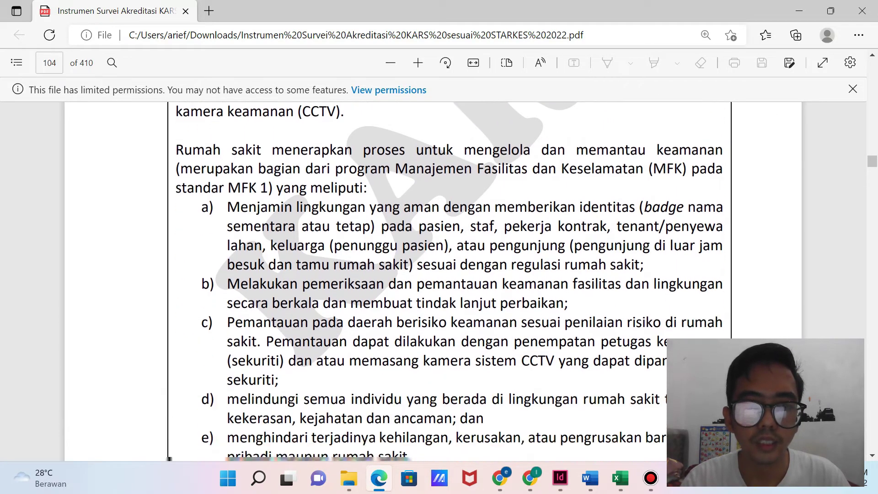
scroll(439, 274, down, 8)
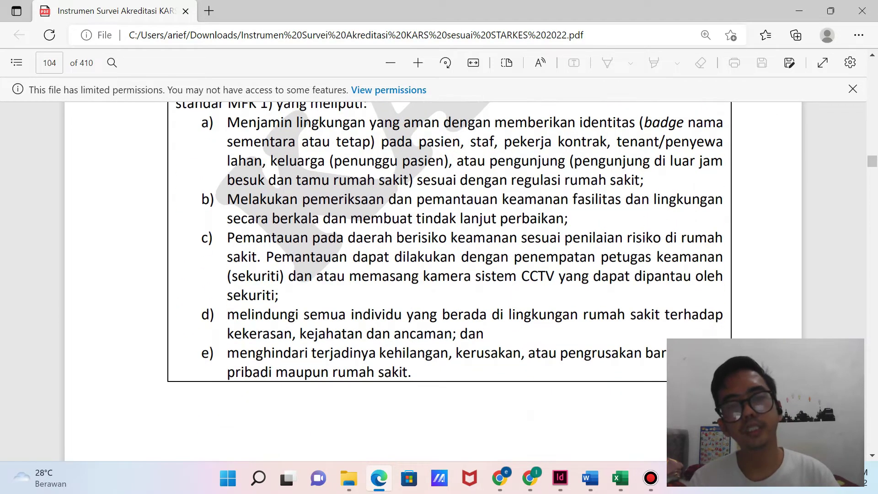
scroll(440, 275, down, 1)
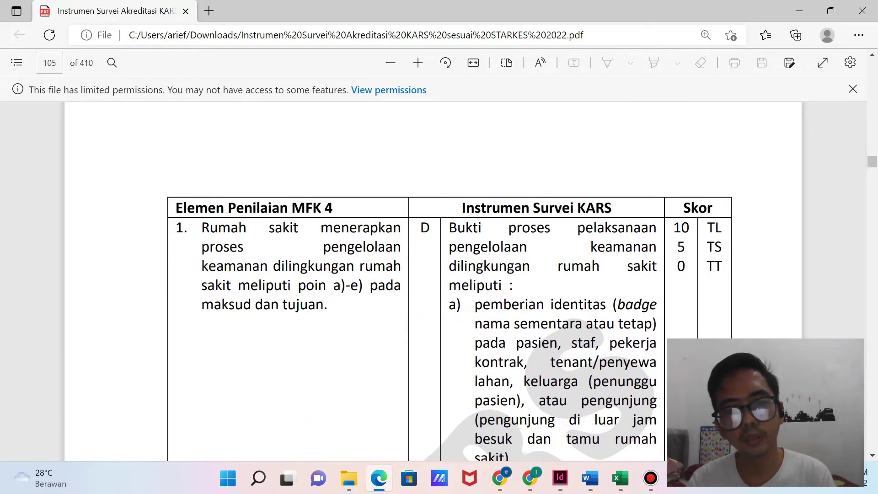
scroll(439, 275, up, 8)
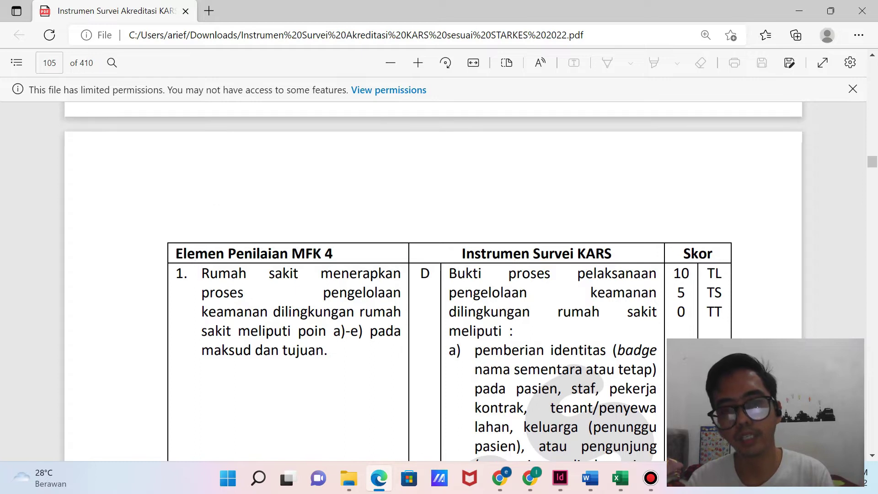
scroll(440, 275, down, 2)
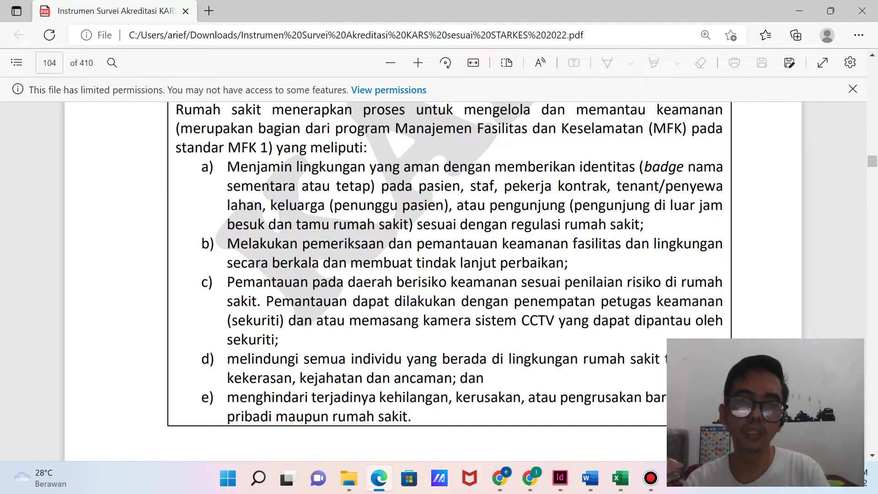
drag(411, 418, 209, 167)
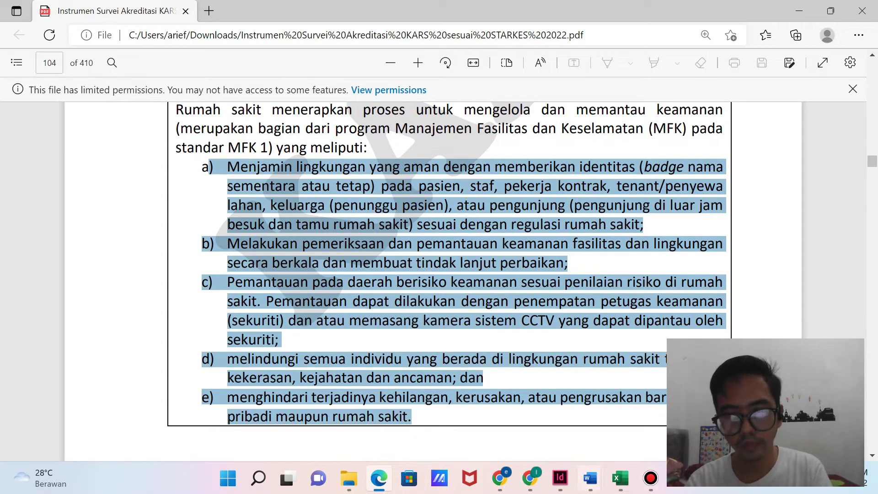
click(591, 478)
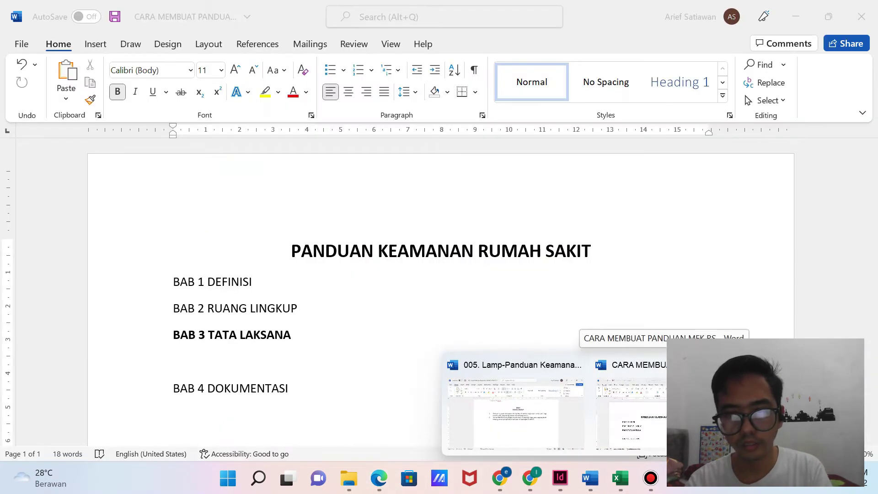
Undo a stray paste and start BAB 3's numbered list with item 1, 'Identifikasi pengunjung'.
click(666, 412)
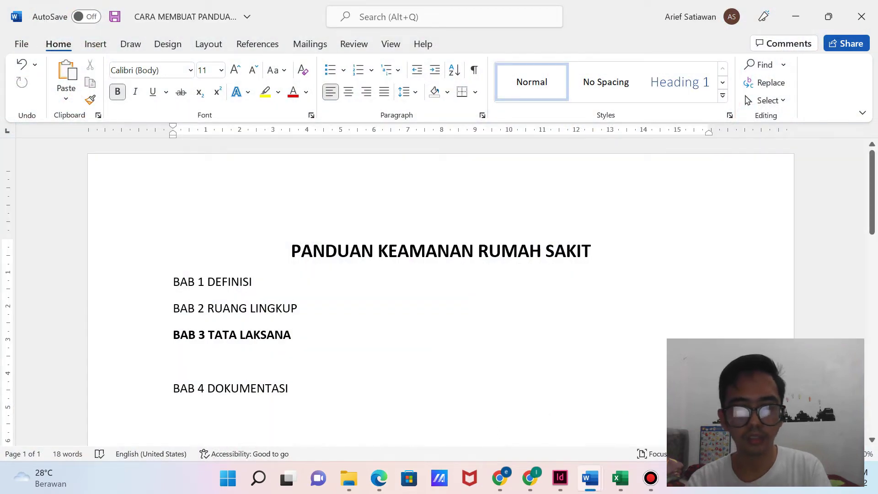
key(ctrl+z)
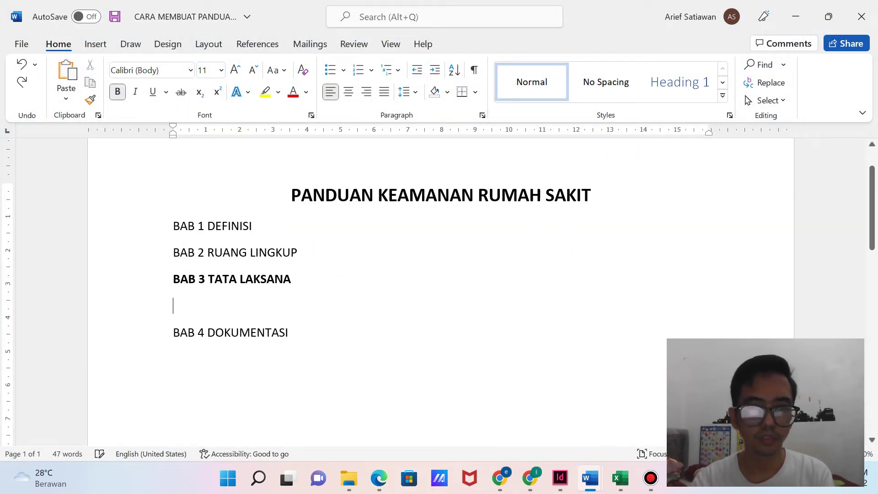
mouse_move(590, 478)
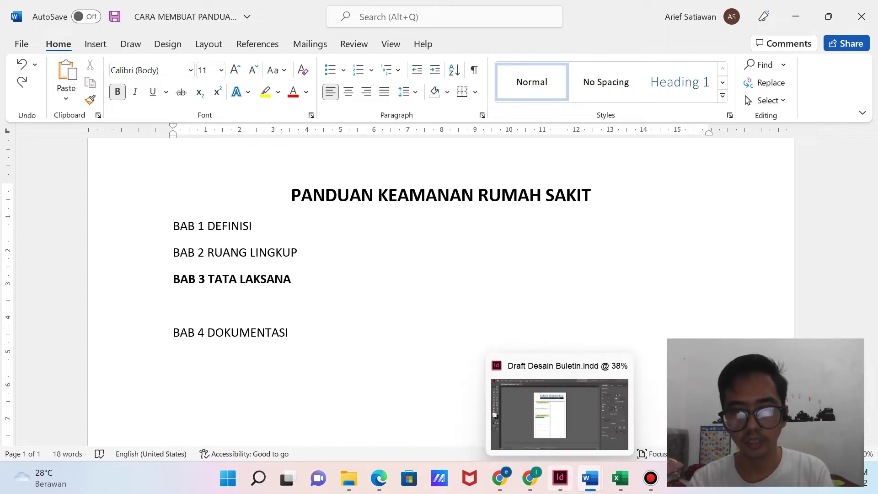
text(1.)
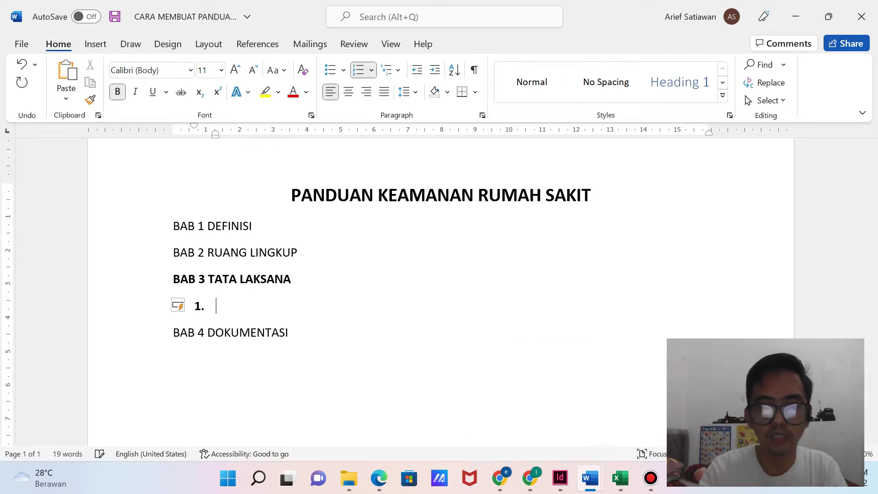
text( Identif)
key(BackSpace)
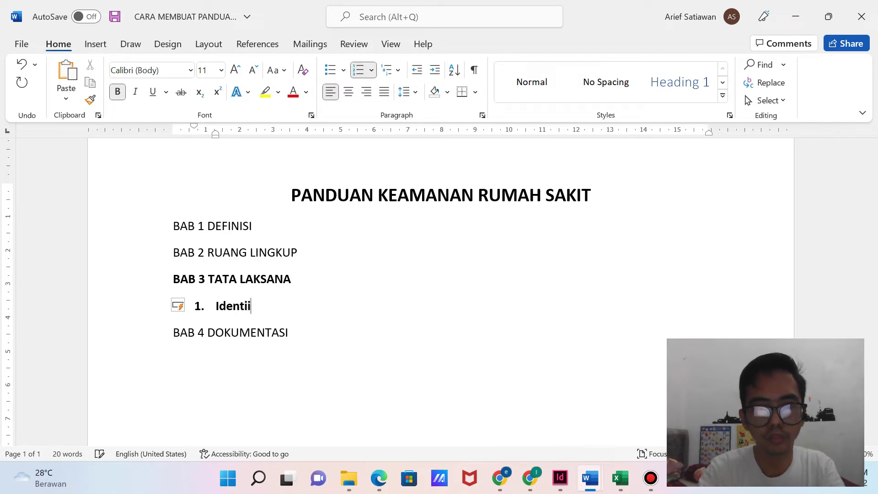
text(fikasi pengunjung)
key(Return)
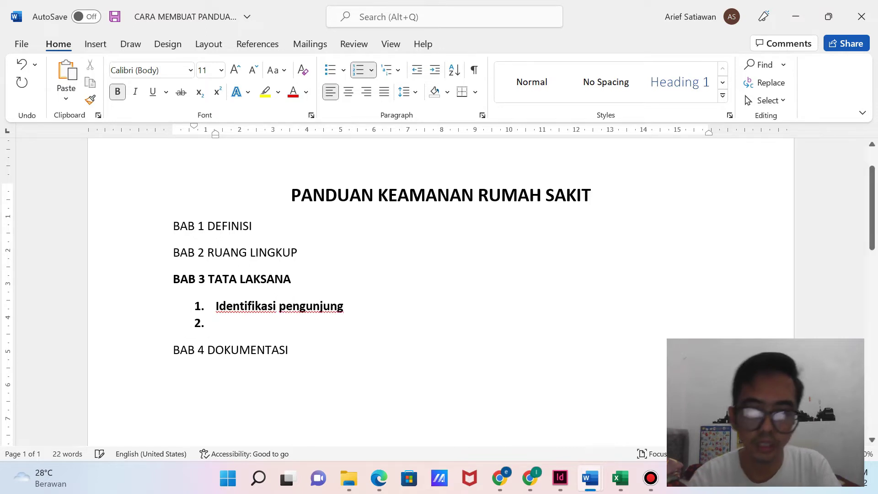
Add item 2, 'Pemeriksaan dan pemantauan keamanan fasilitas dan lingkungan', referring to the PDF.
click(379, 478)
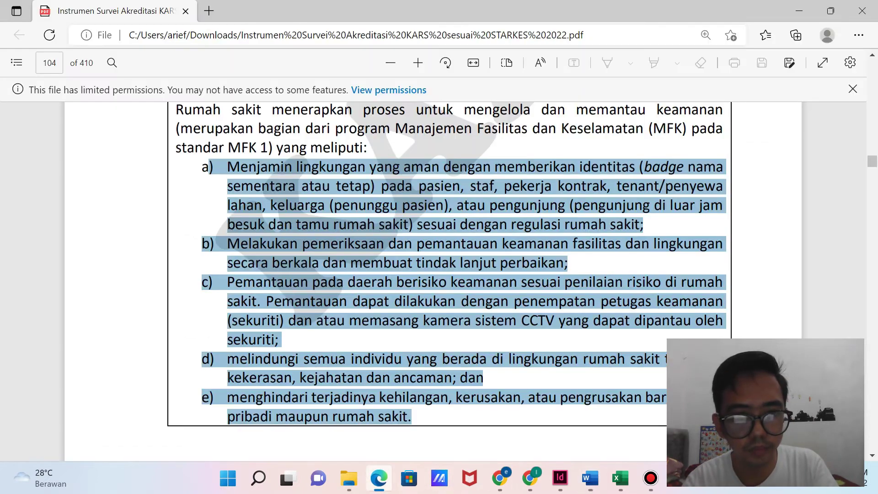
click(457, 284)
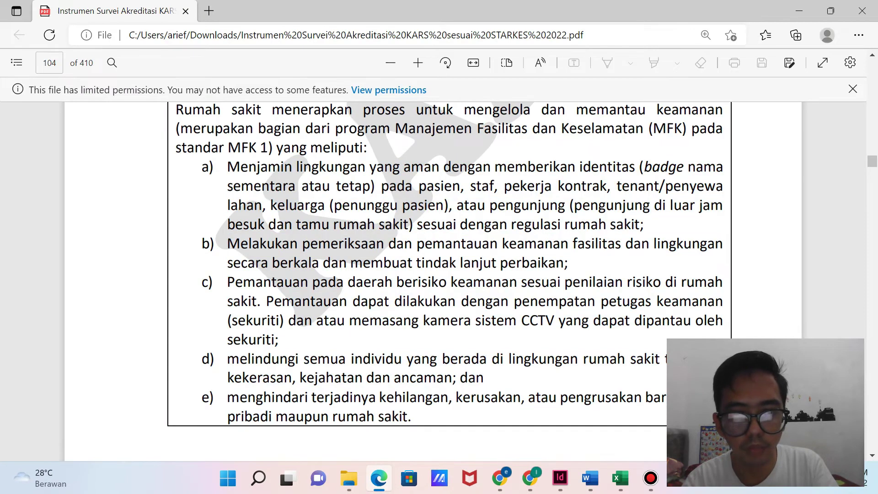
mouse_move(379, 478)
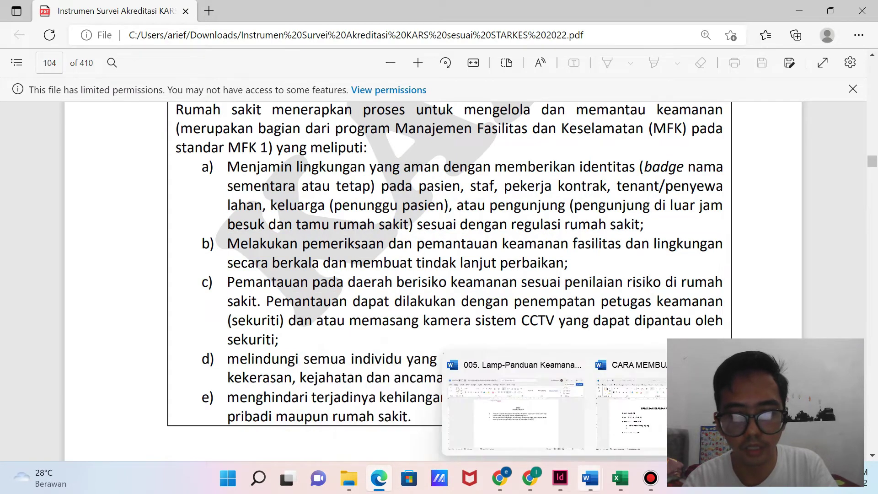
click(590, 478)
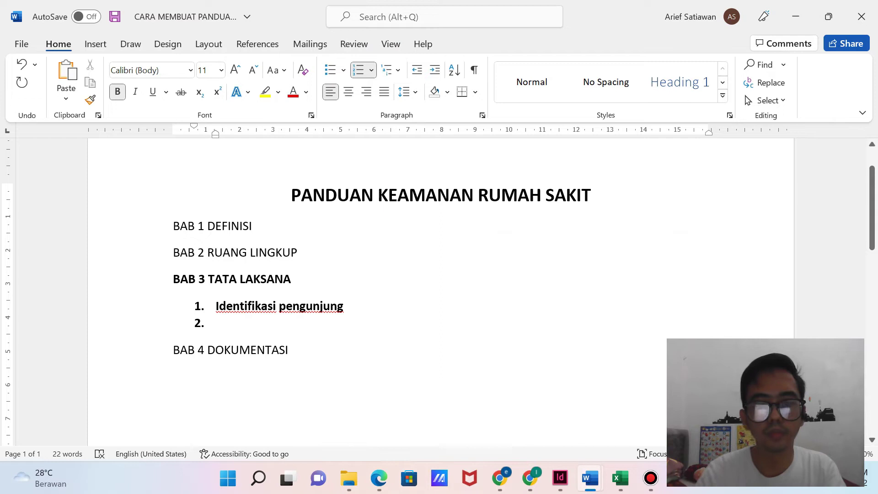
text(Pemeriksaan dan)
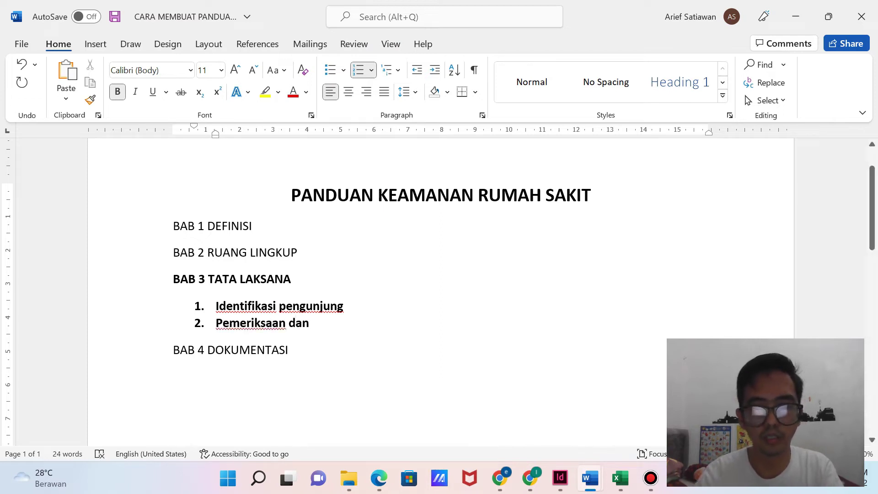
mouse_move(380, 479)
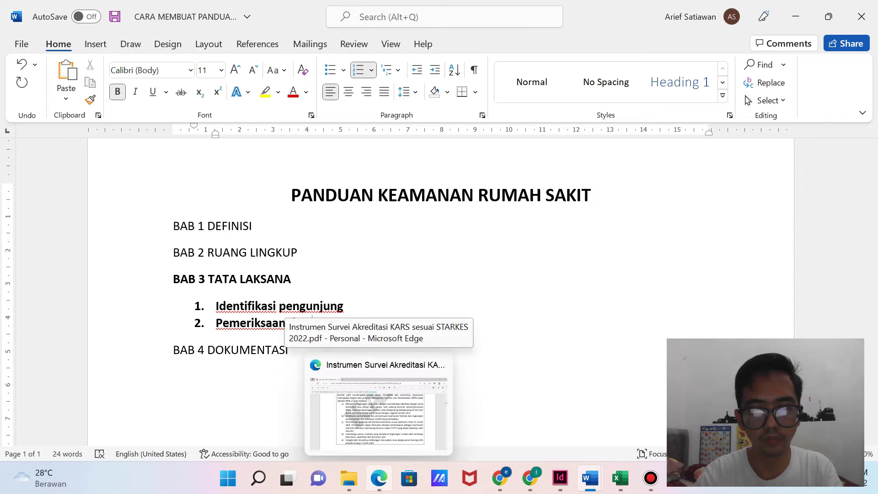
click(379, 407)
key(alt+Tab)
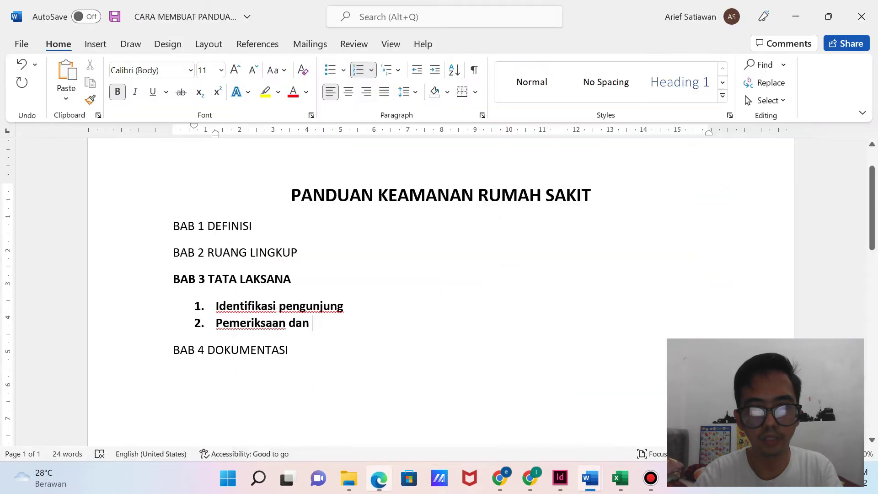
text(pemanta)
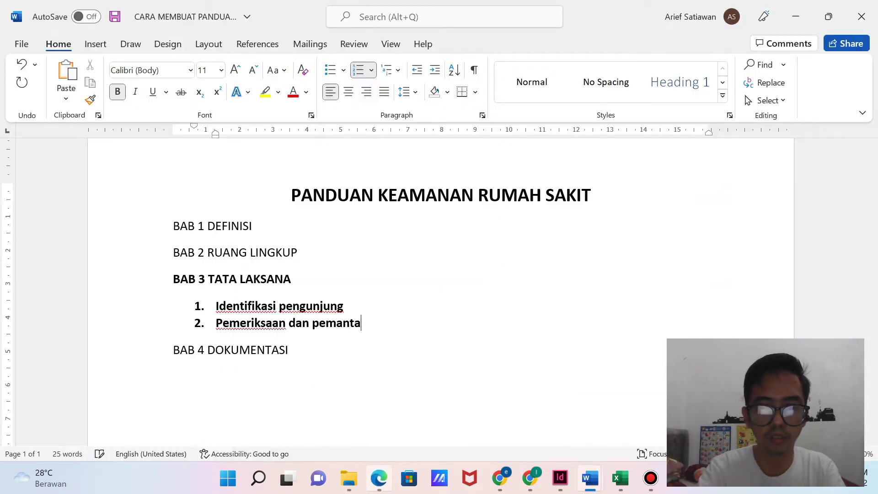
text(uan keam)
key(BackSpace)
text(amanan d)
key(BackSpace)
text(fasilitas dan lingkungan)
key(Return)
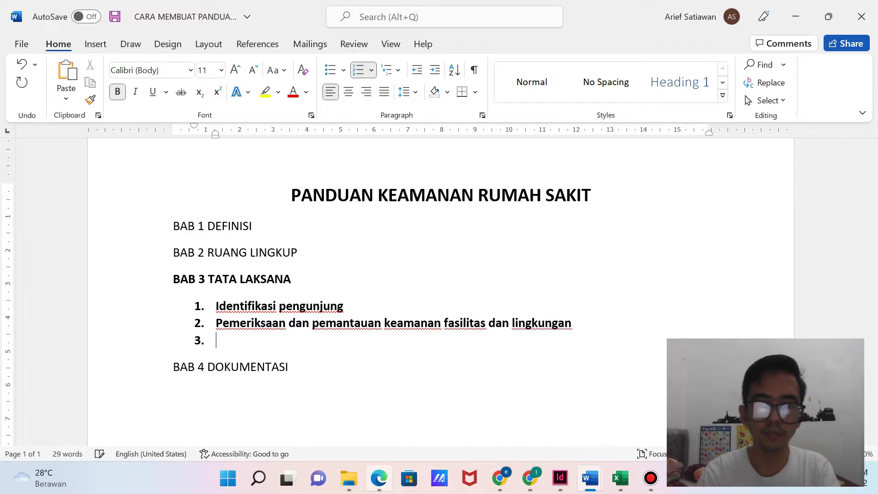
Add item 3, 'Pemantauan area beresiko'.
click(378, 478)
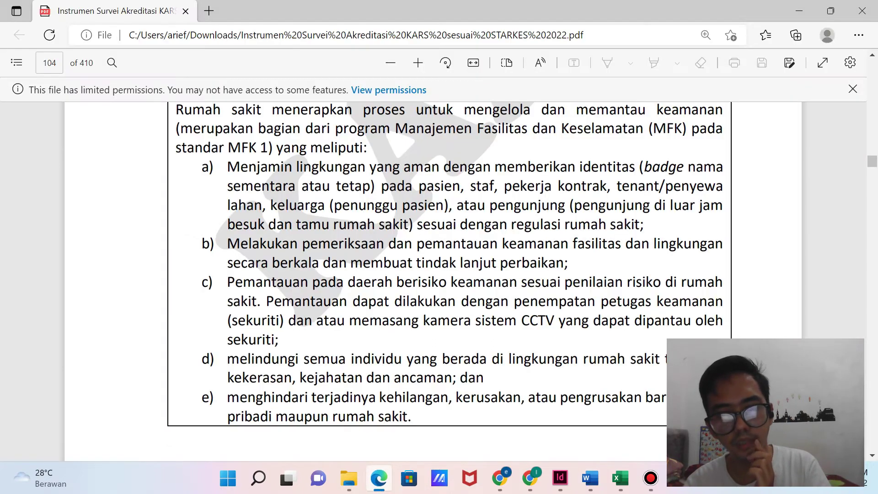
click(379, 478)
text(Pemantauan area beresiko)
key(Return)
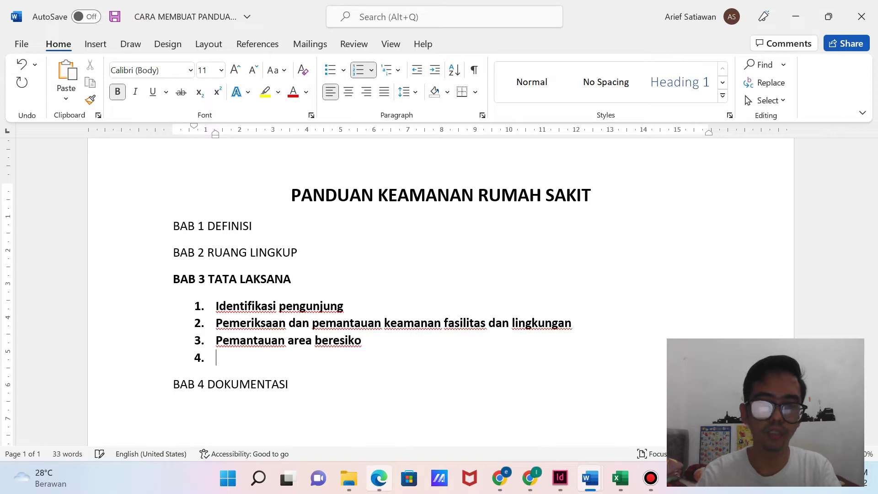
Add item 4 on protecting everyone in the hospital from threats of violence (ancaman kekerasan).
click(378, 478)
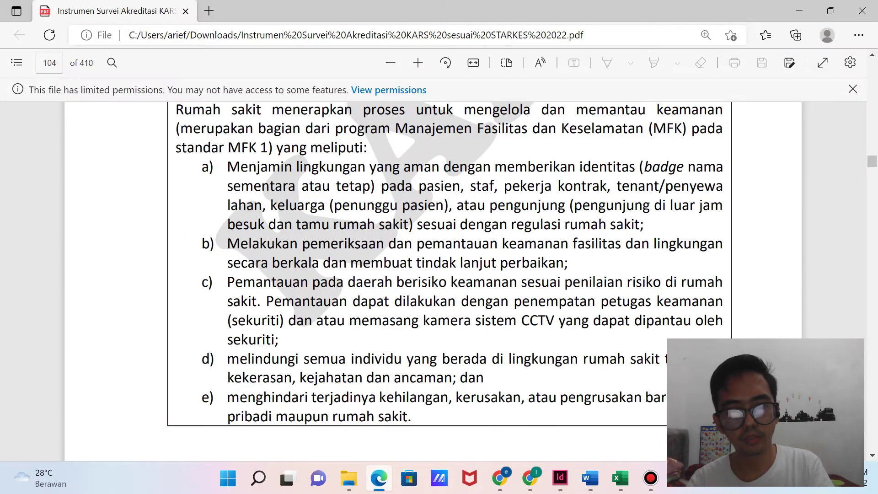
click(379, 478)
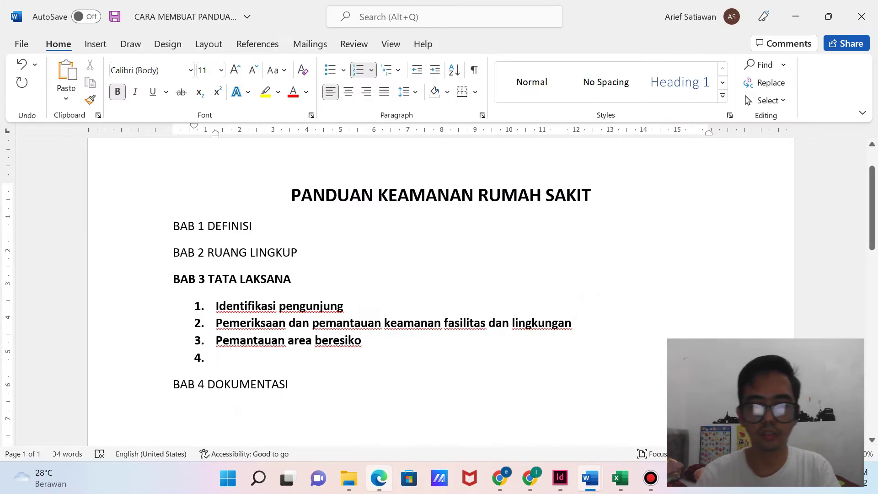
text(Perlinf)
key(BackSpace)
text(dungan semua)
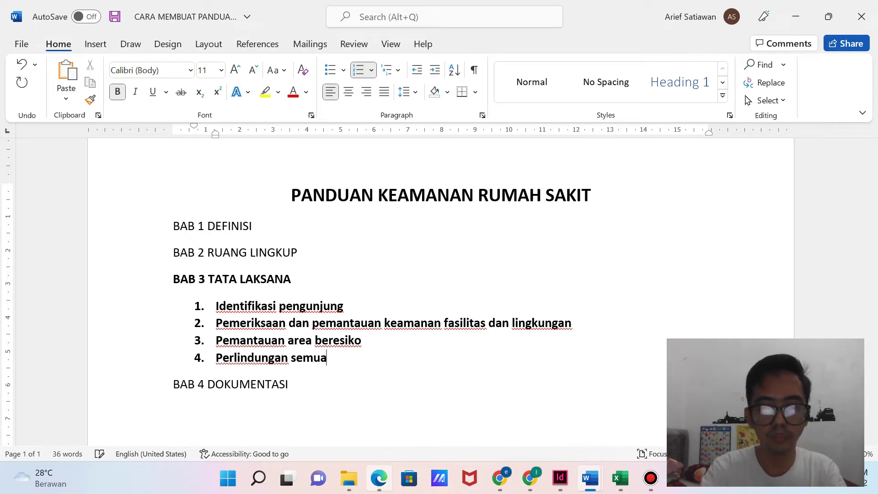
text( individu di)
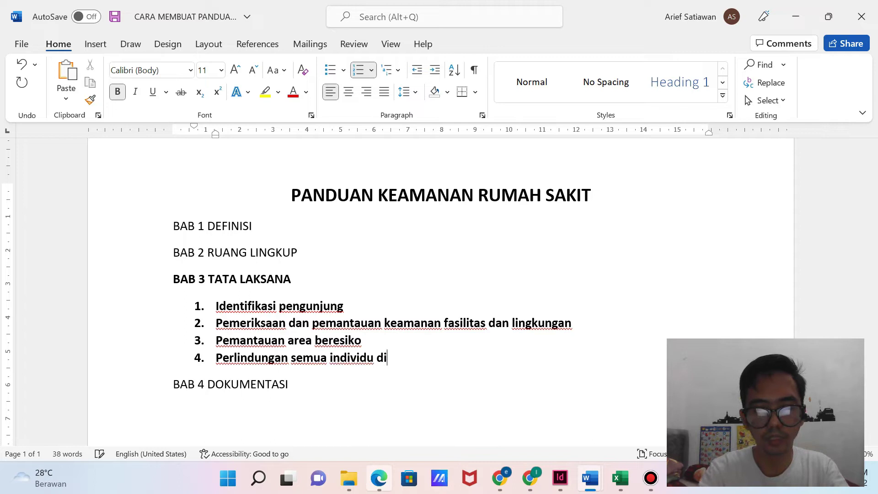
text( ruamh sakit )
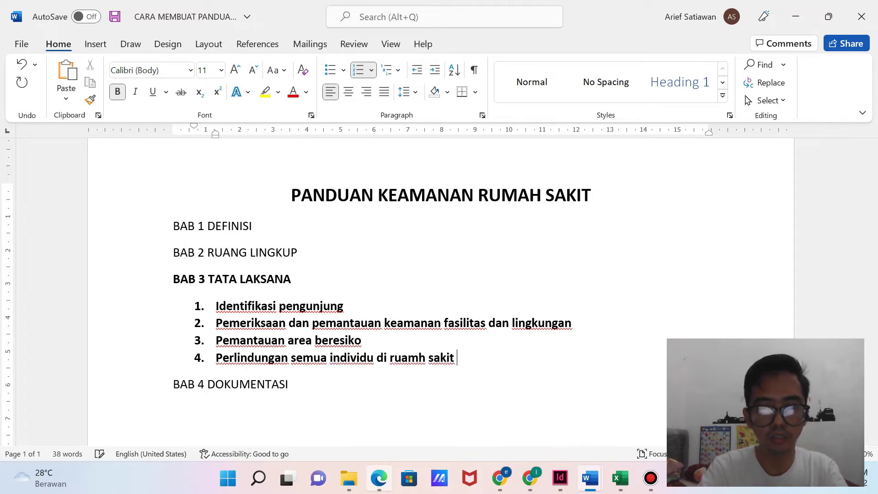
text(dari ancaman )
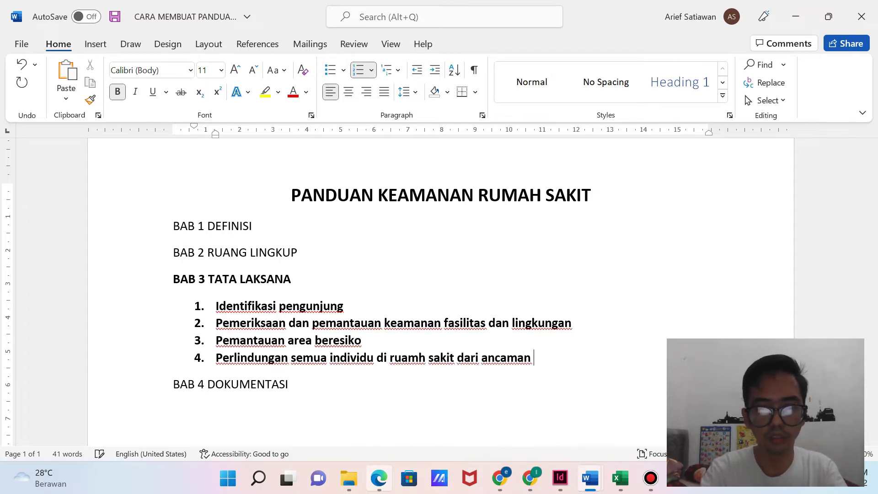
text(kekerasan)
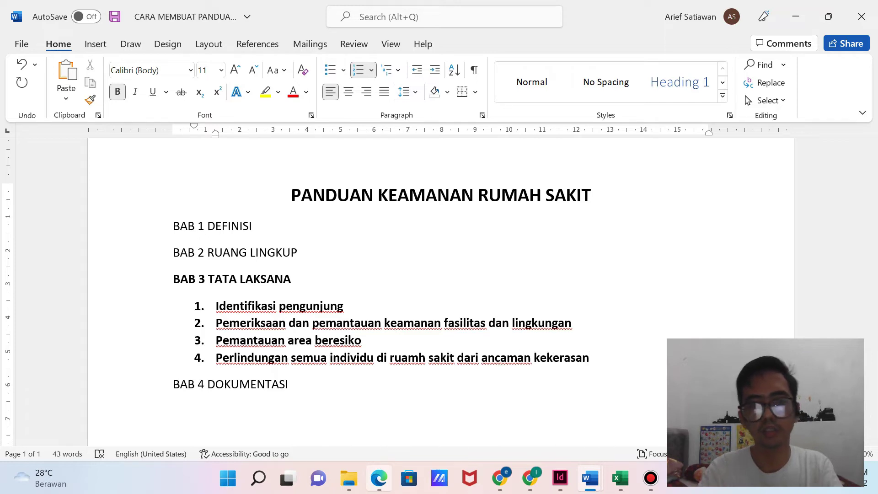
key(Return)
Add item 5, 'Perlindungan dari kehilangan, kerusakan dan pengrusakan barang'.
click(379, 479)
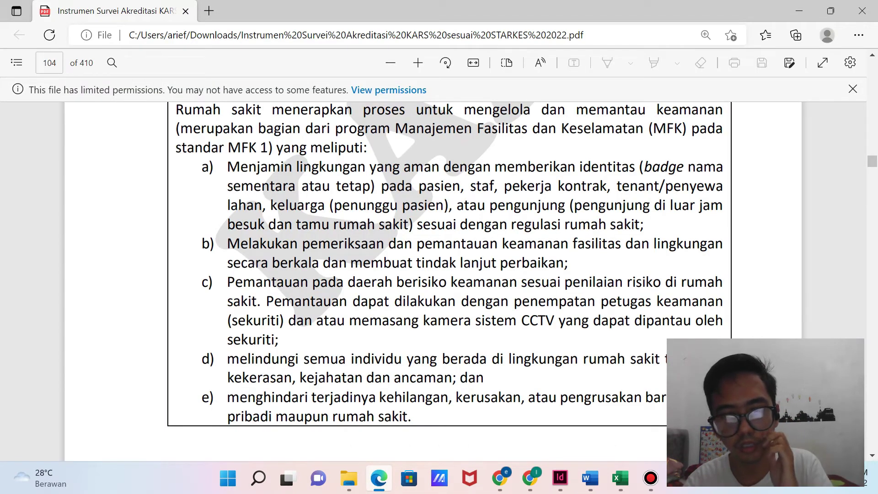
click(379, 479)
text(Perlindungan dari kehilangan, kerusakan dan)
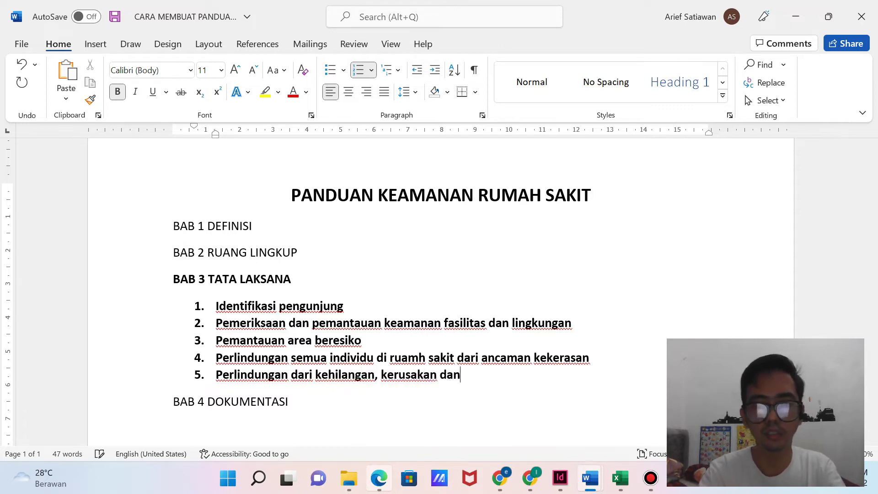
text( pengrus)
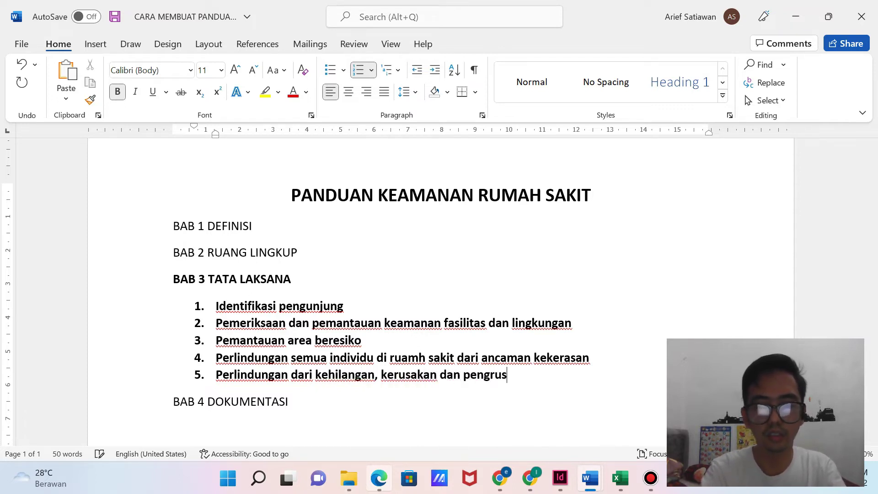
text(akan barang)
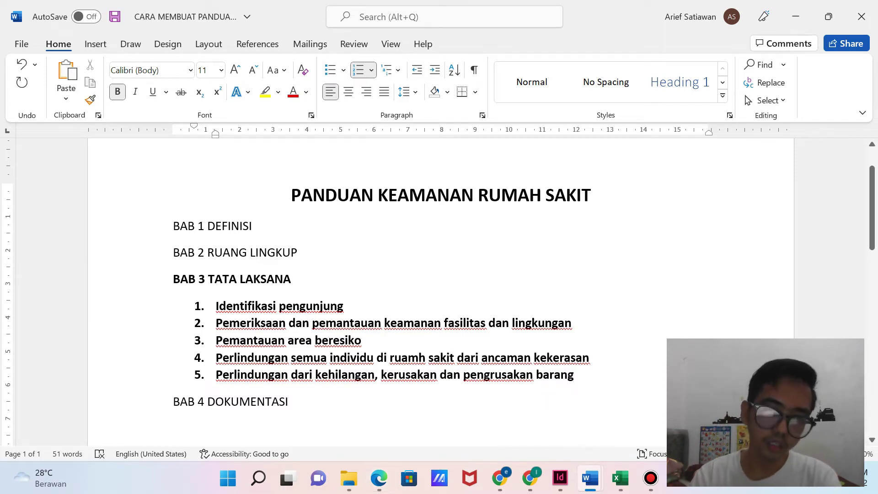
Insert a lettered sub-item a. under item 1 with a first draft of the procedure text.
drag(575, 375, 215, 306)
click(344, 306)
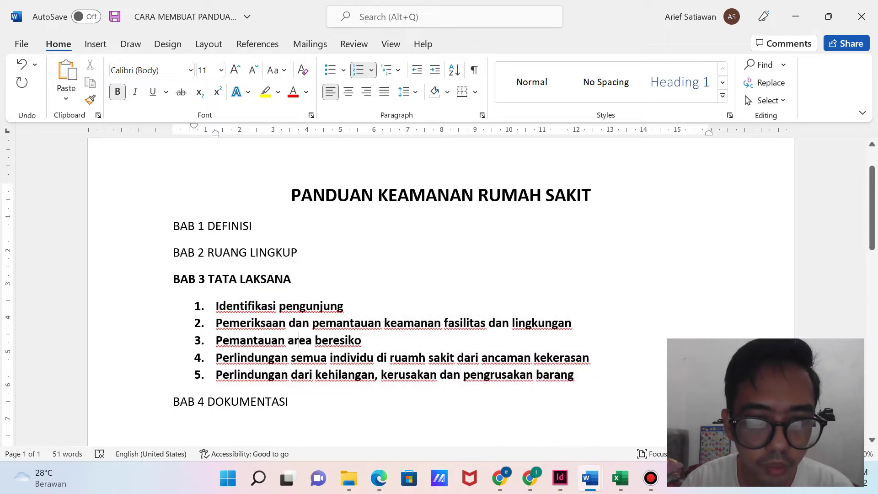
key(Return)
key(BackSpace)
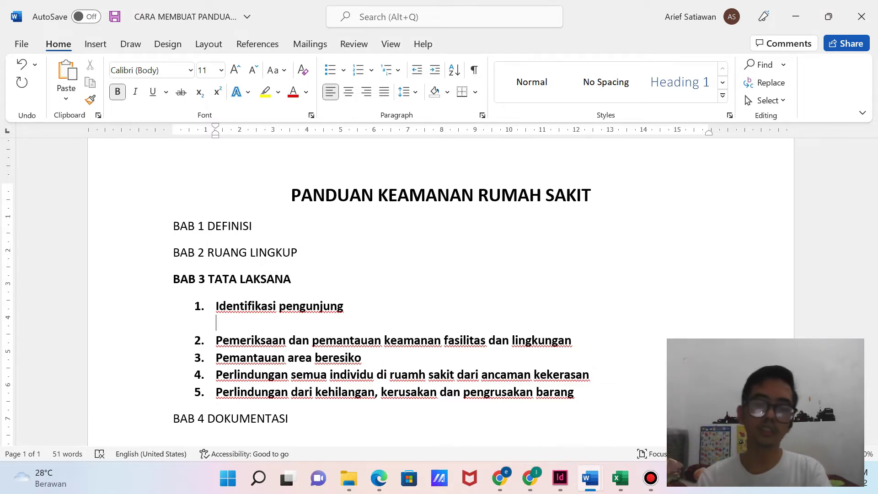
text(a.)
key(Tab)
text(M)
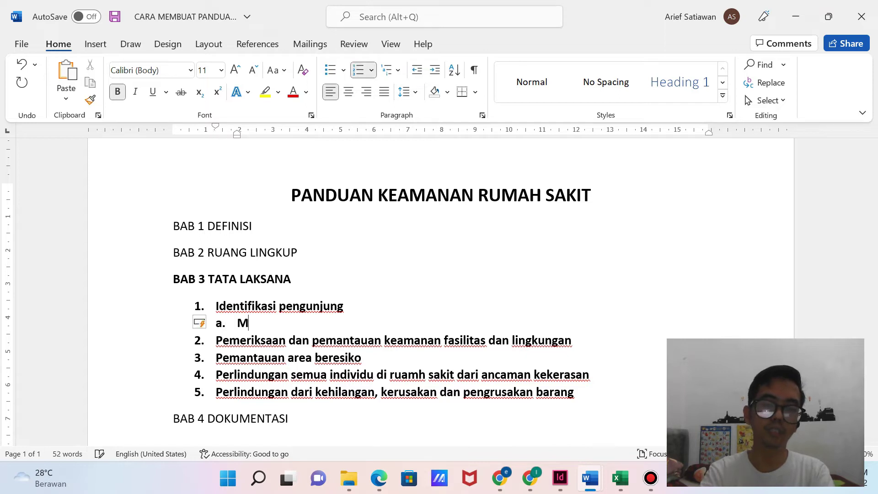
text(mebuat SPO )
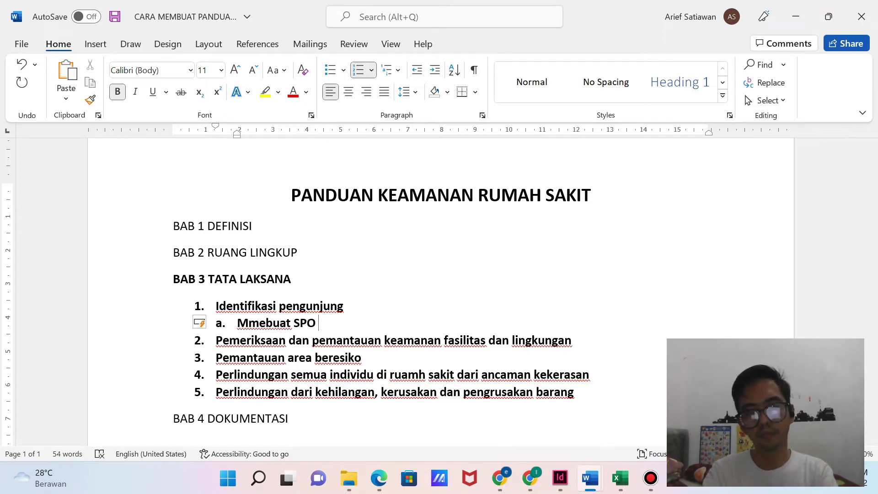
text(Iden)
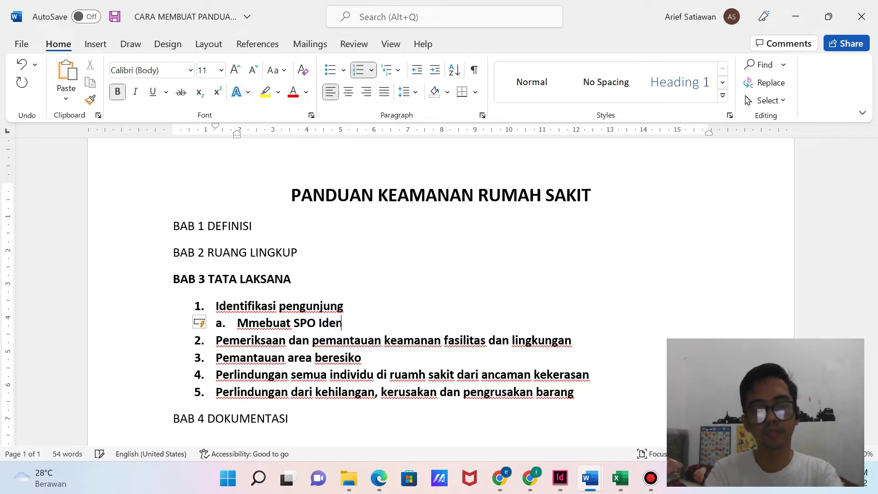
text(tifikasi pengunjunga)
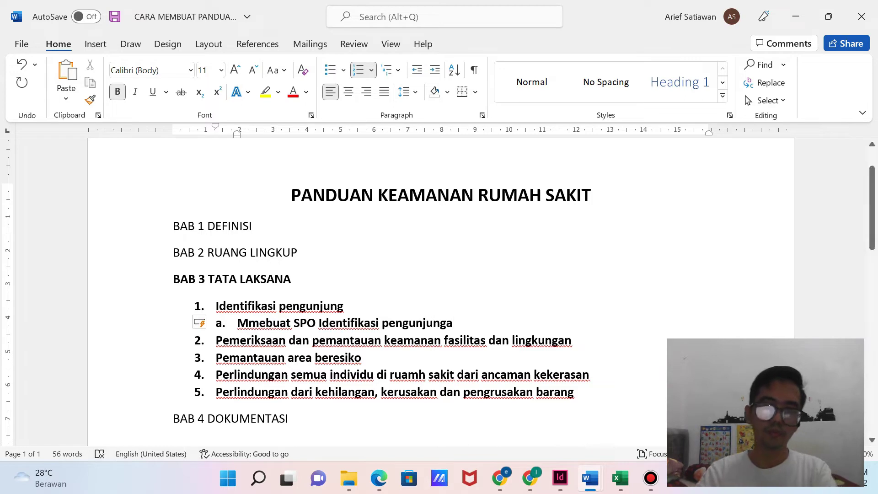
Correct sub-item a. to 'Membuat prosedur Identifikasi pengunjung' and start an empty sub-item b.
click(258, 323)
key(BackSpace)
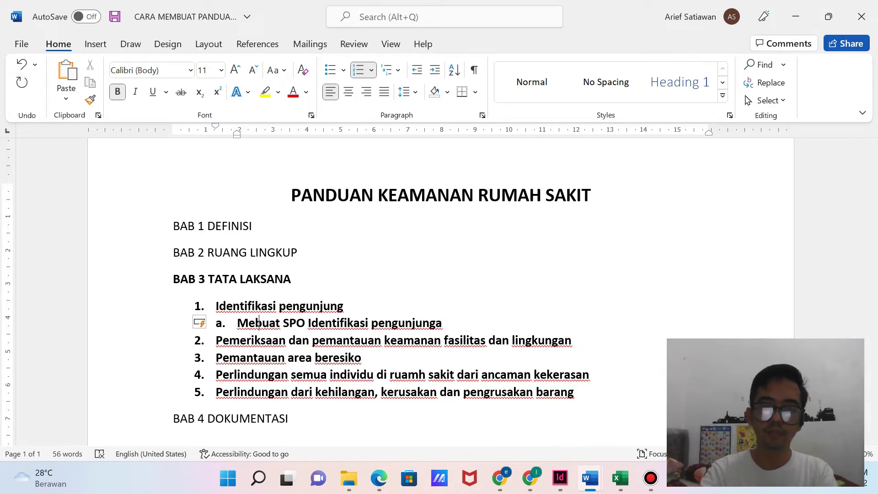
text(b)
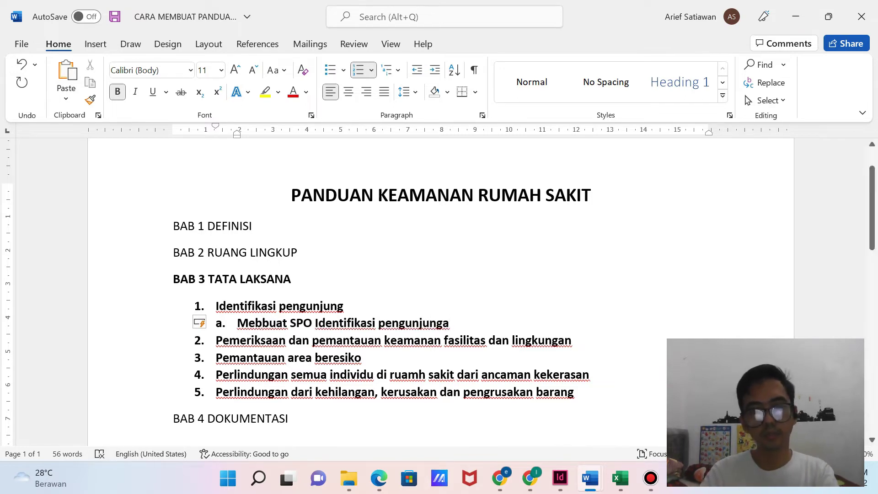
drag(313, 323, 290, 323)
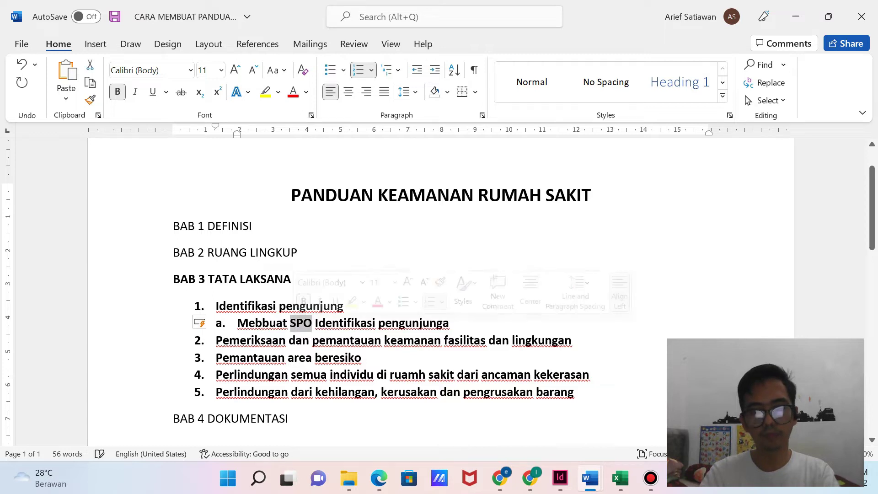
text(prosedur)
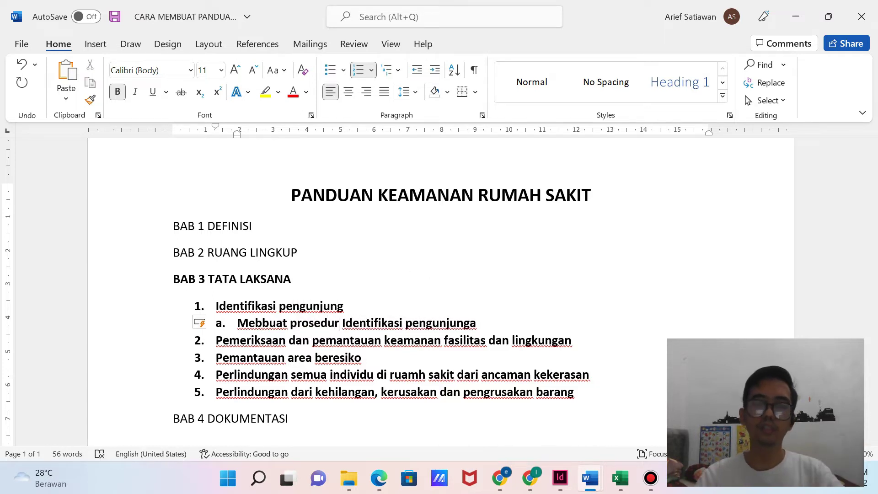
click(263, 323)
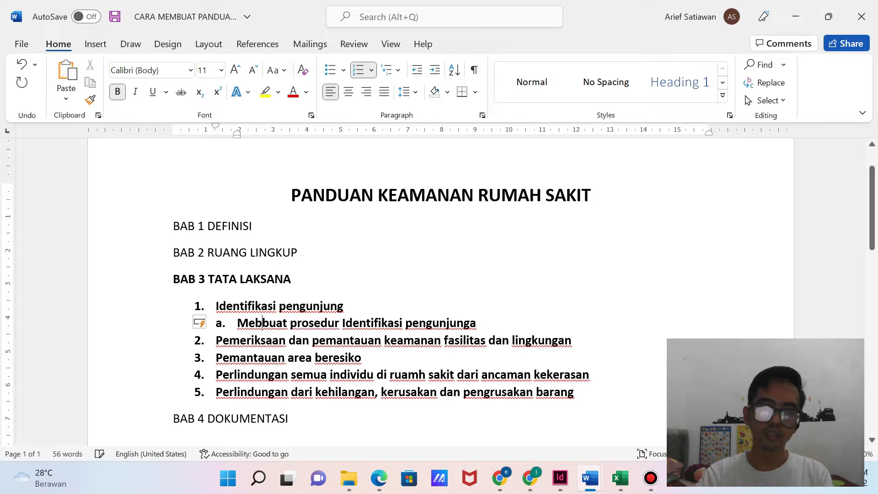
key(BackSpace)
text(m)
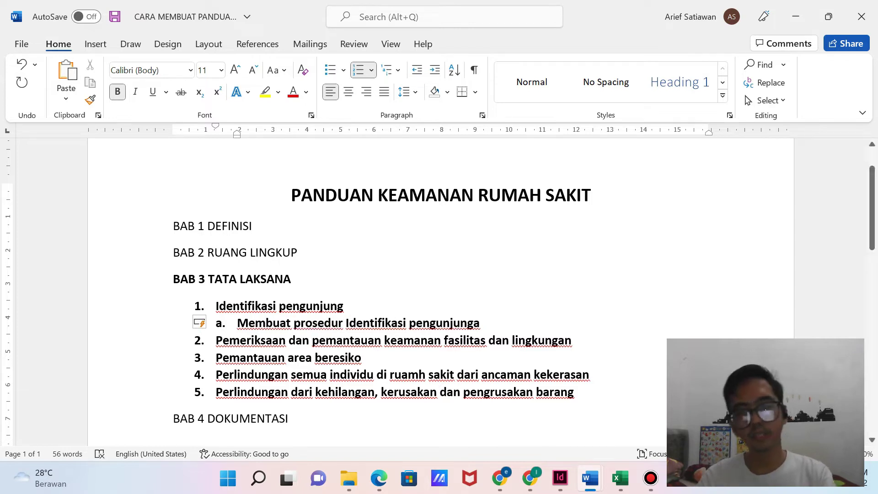
key(BackSpace)
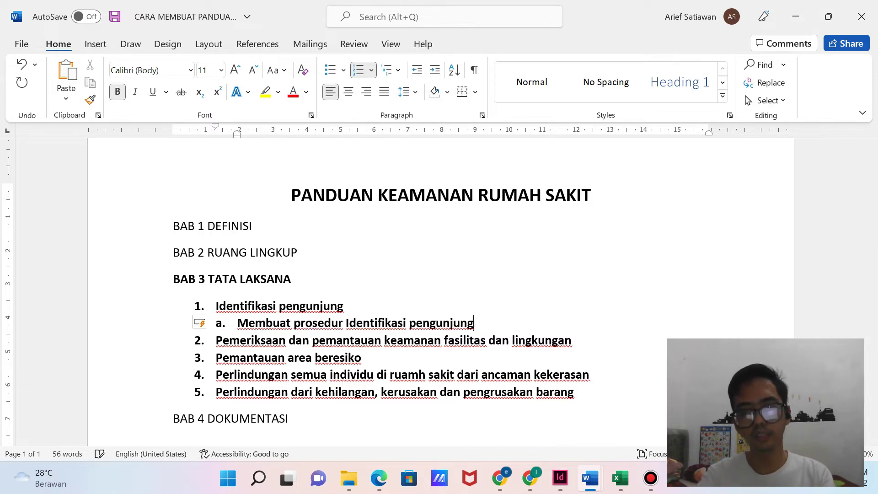
key(Return)
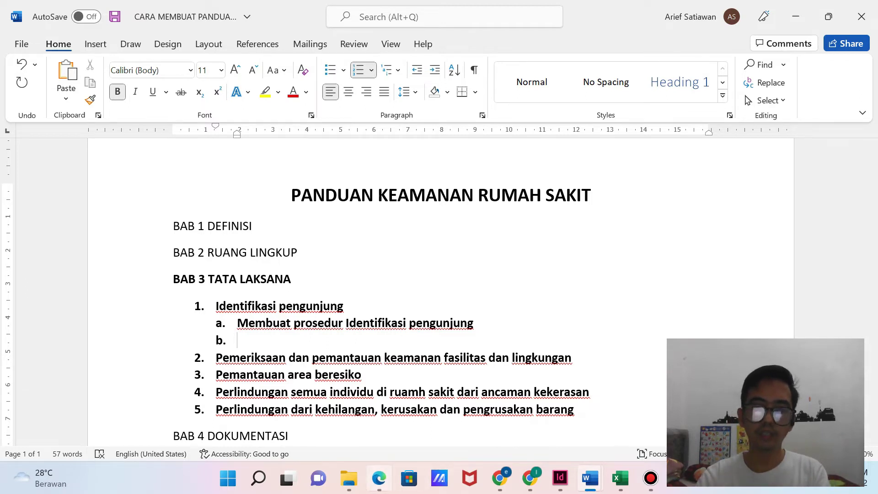
click(379, 478)
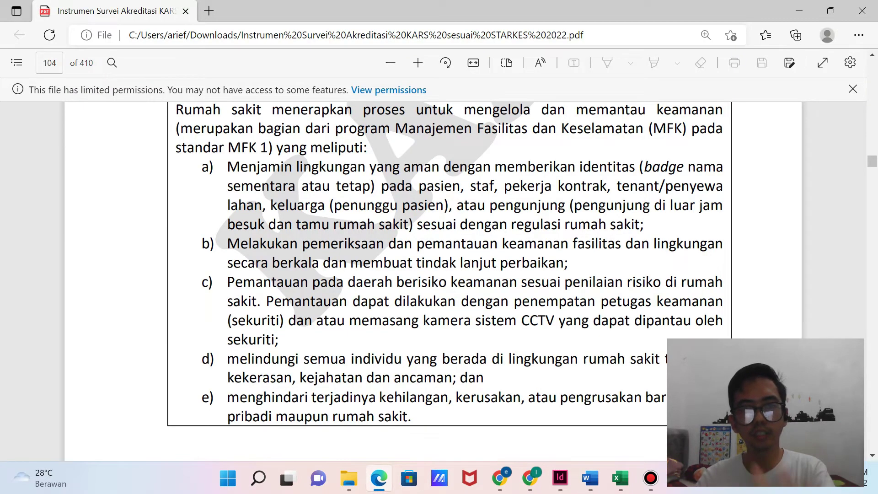
scroll(440, 274, down, 5)
scroll(439, 275, down, 5)
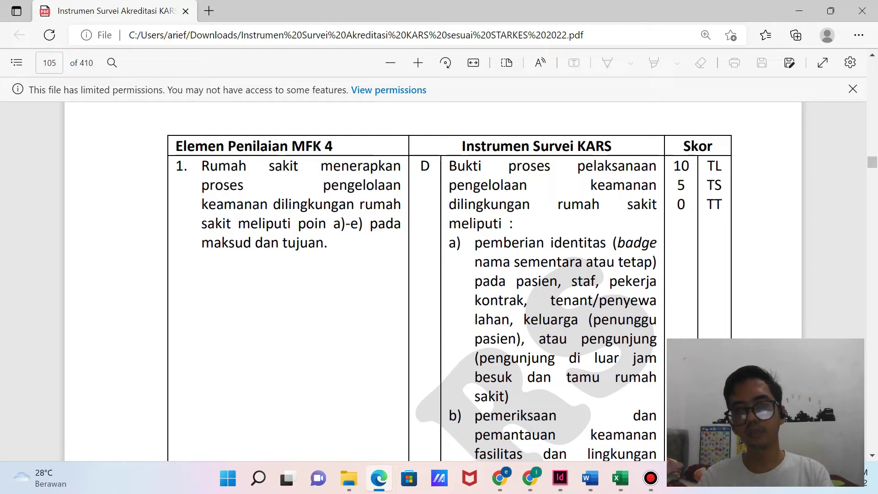
scroll(439, 274, down, 3)
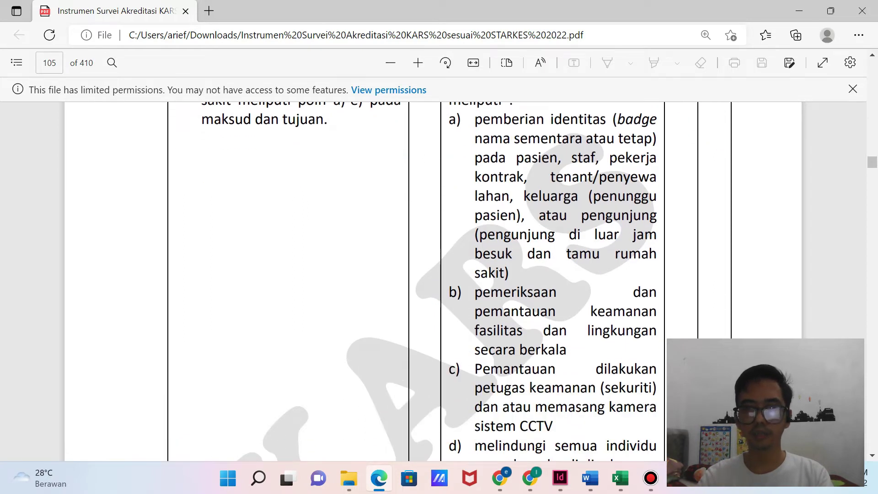
scroll(439, 274, down, 2)
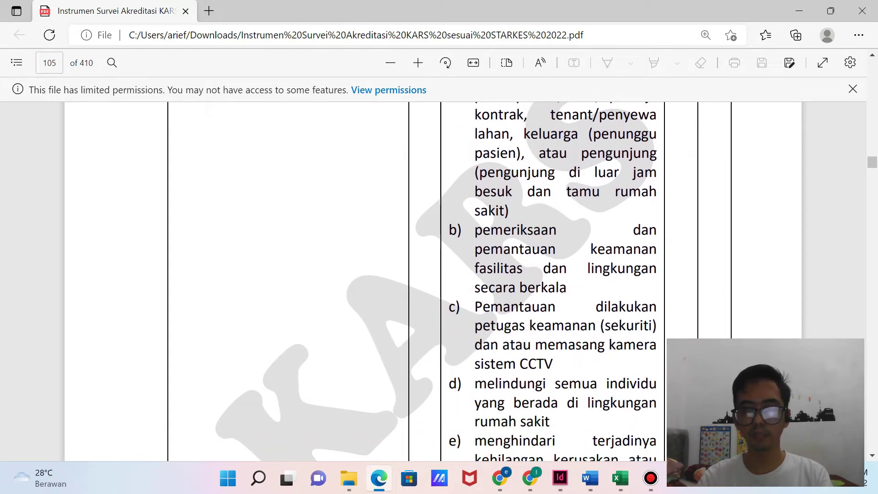
scroll(440, 274, down, 2)
scroll(439, 274, down, 6)
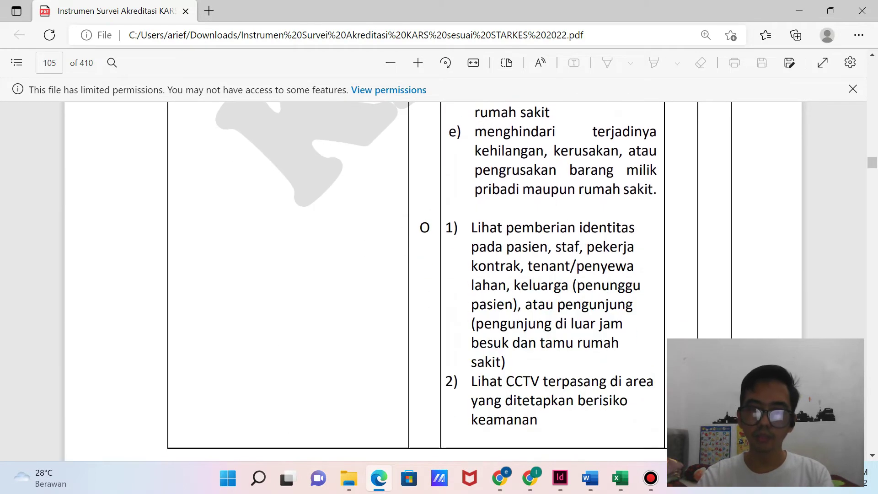
scroll(451, 282, up, 9)
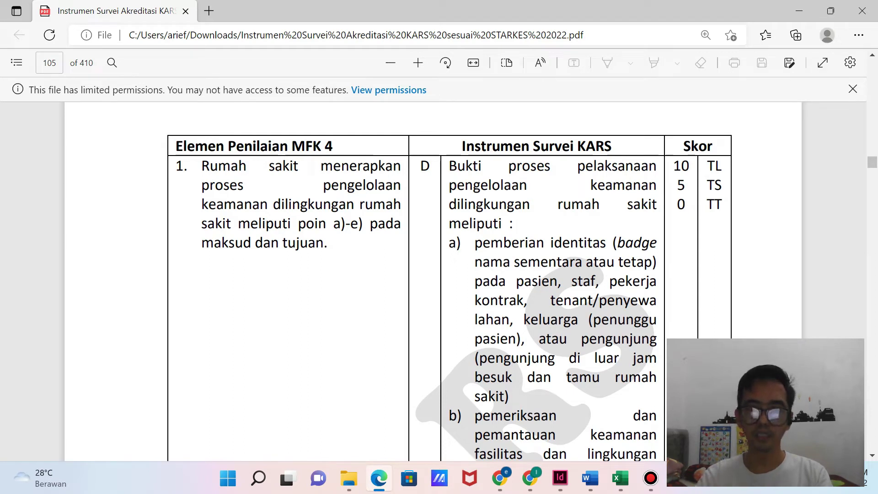
drag(475, 243, 553, 243)
click(553, 243)
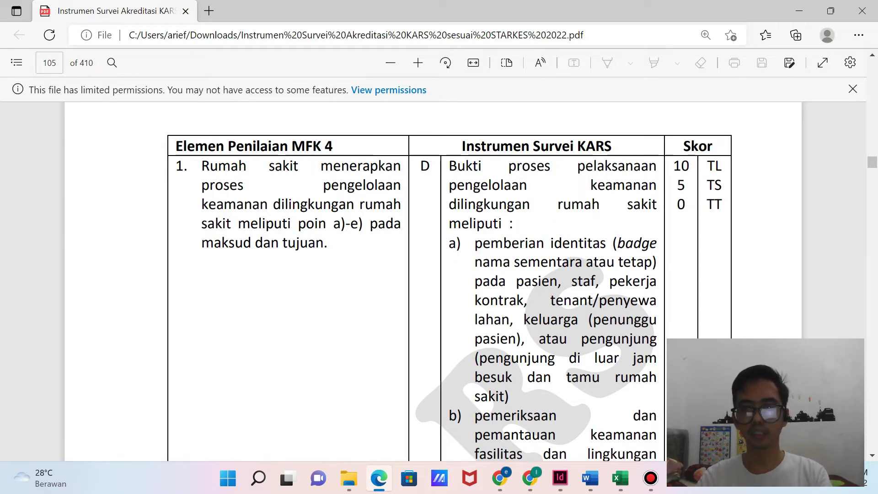
mouse_move(590, 478)
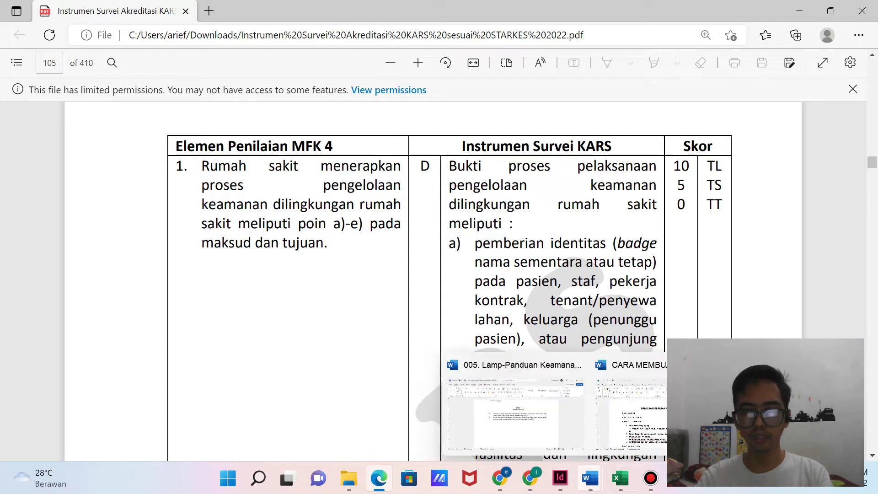
click(379, 478)
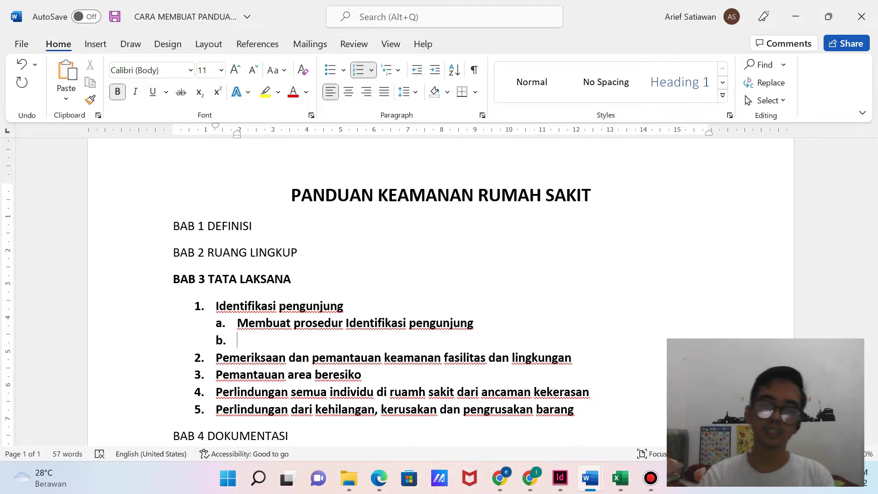
Start a dash list under sub-item a with 'Identitas petugas' and 'Identitas outsourcing'.
key(Return)
key(Up)
key(BackSpace)
text(- n)
key(BackSpace)
text(su)
key(BackSpace)
key(BackSpace)
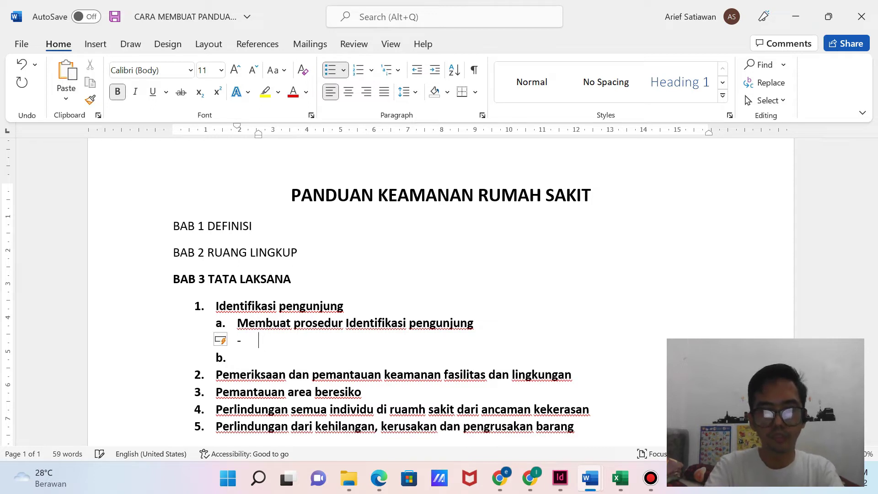
text(Identi)
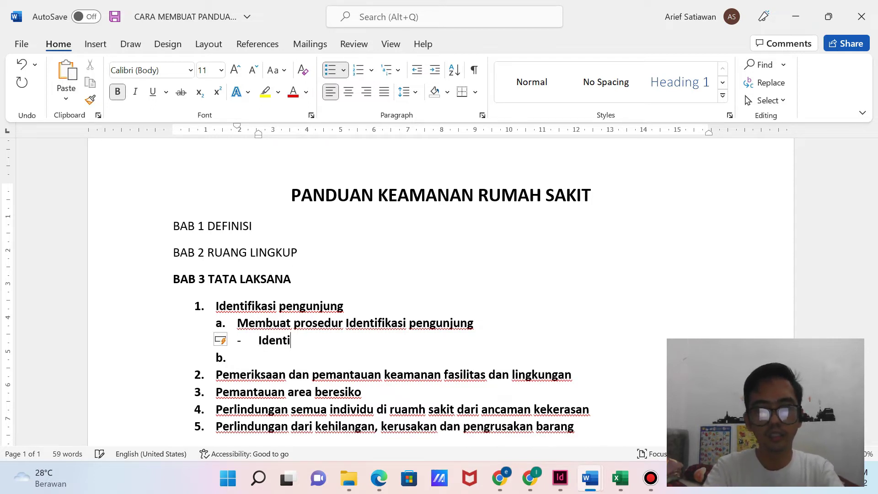
text(tas pet)
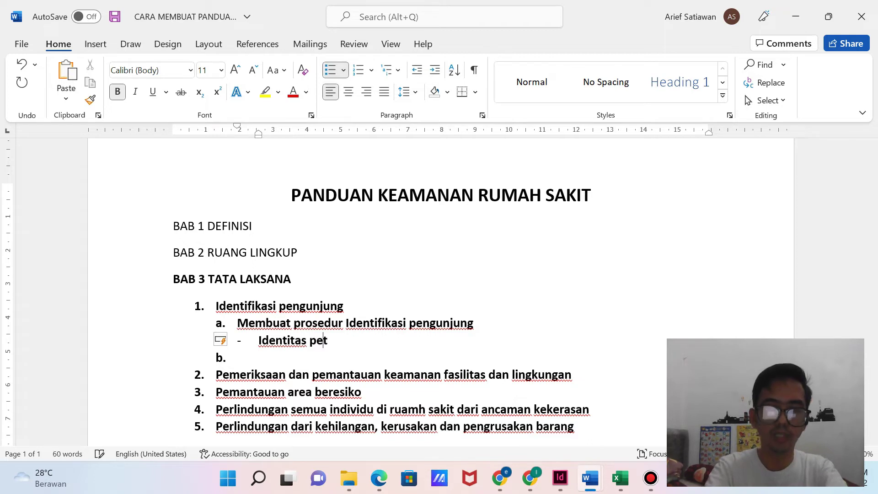
text(ugas)
key(Return)
text(I)
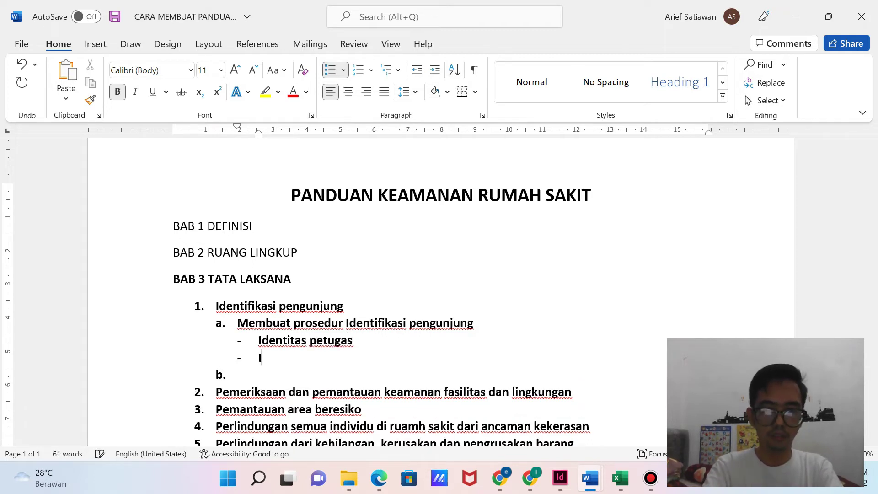
text(dentitas )
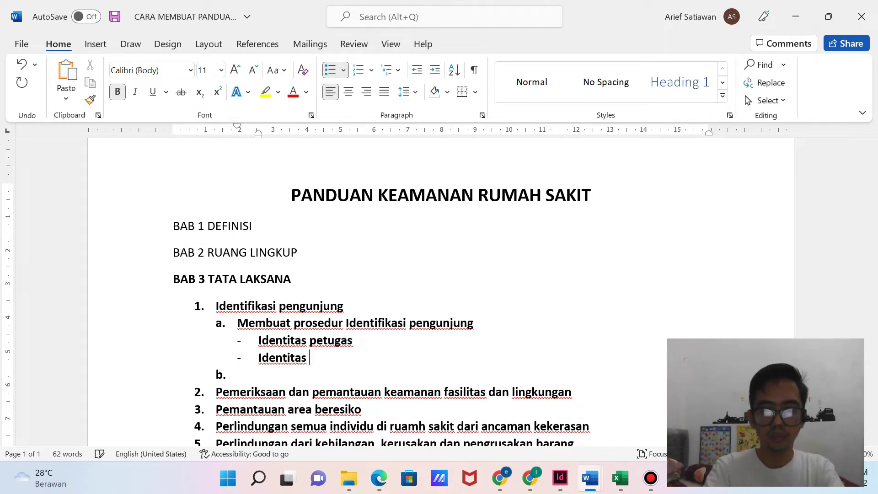
text(outsourcing)
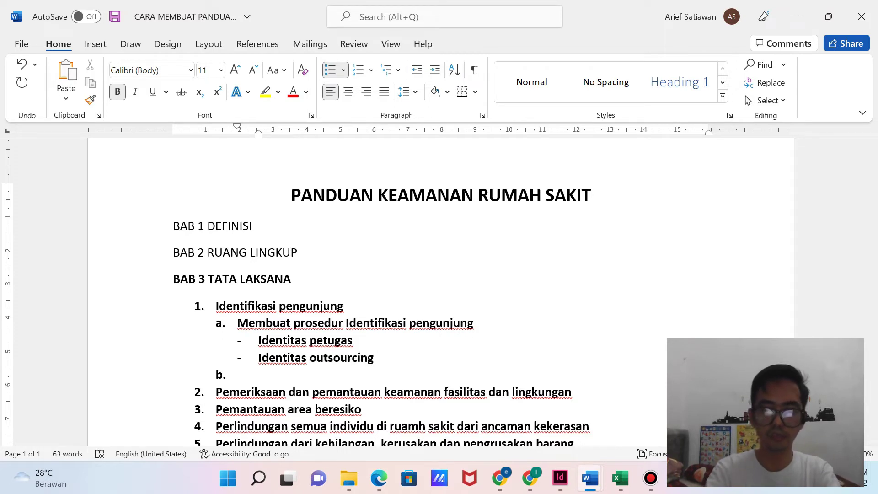
Add dash entries 'Identitas tamu', 'Identitas kartu tunggu pasien' and 'Identitas pasien'.
key(Return)
text(Identitas )
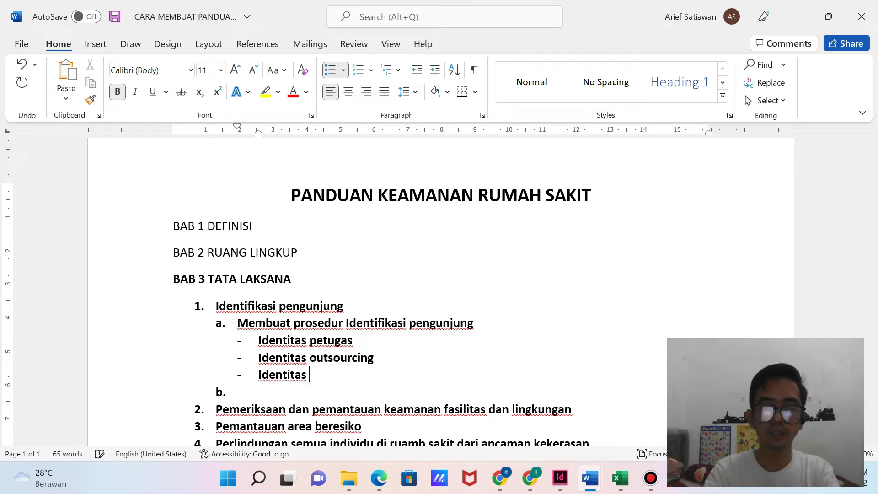
text(tamu sa)
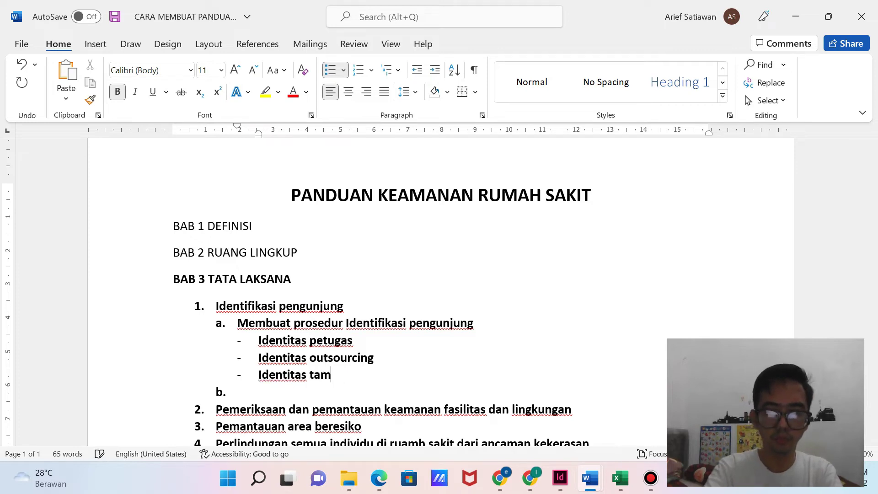
key(BackSpace)
key(BackSpace)
key(BackSpace)
key(Return)
text(Identitas)
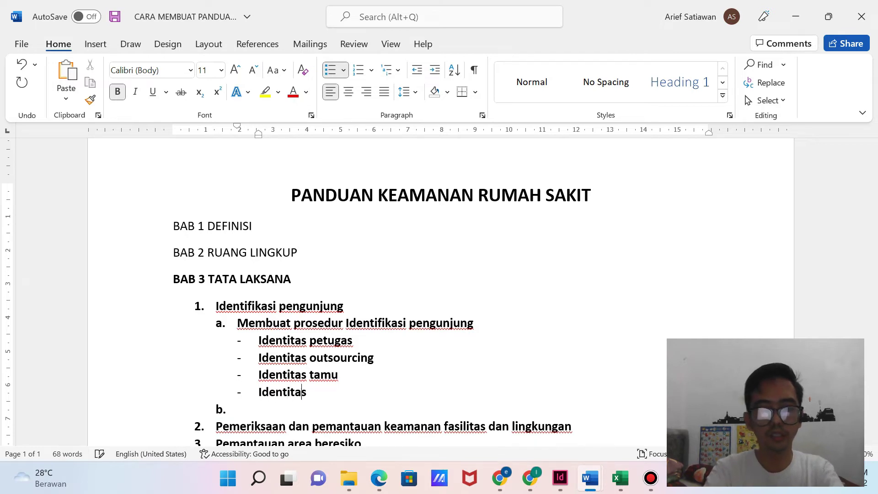
text( kartu)
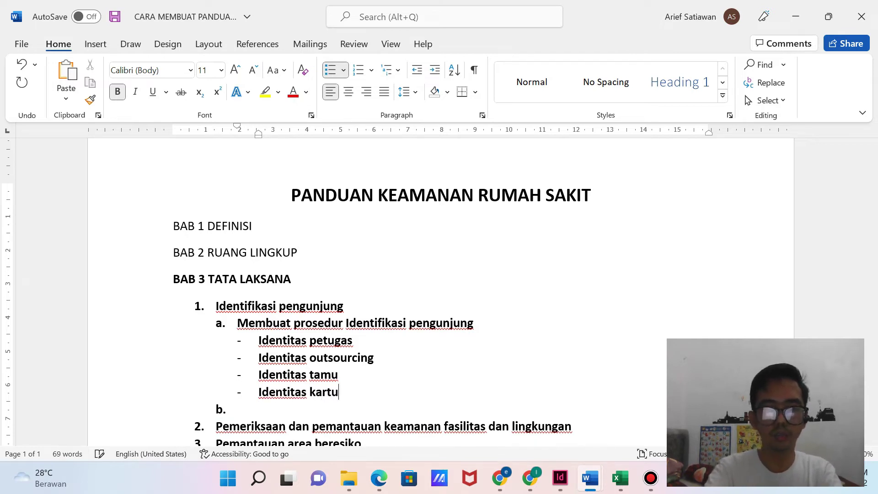
text( tunggu pasien)
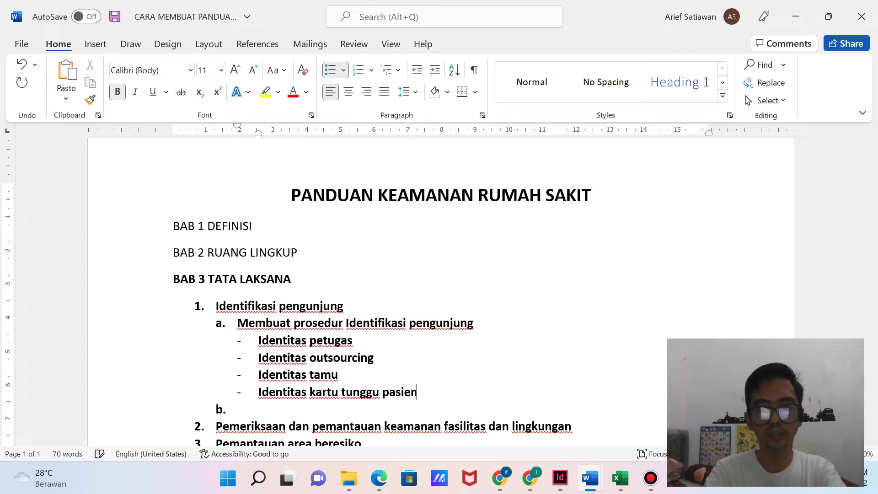
key(Return)
text(Identittas)
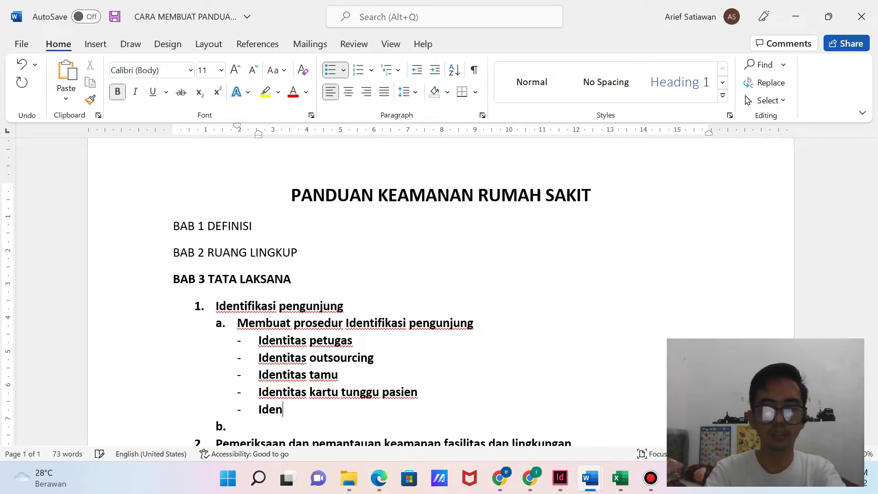
key(BackSpace)
key(BackSpace)
key(BackSpace)
key(BackSpace)
text(as pasien)
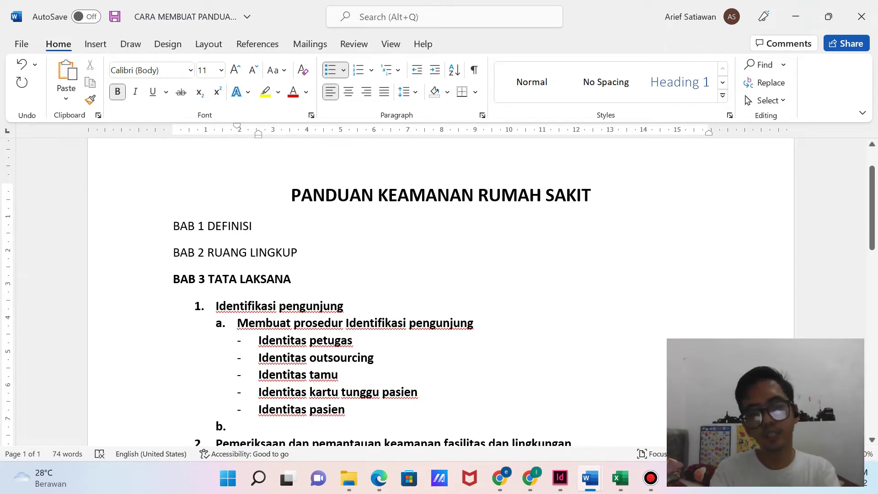
Give petugas and outsourcing ': Nametag', and tamu ': Kartu Visitor', tab-aligned.
key(Tab)
text(:)
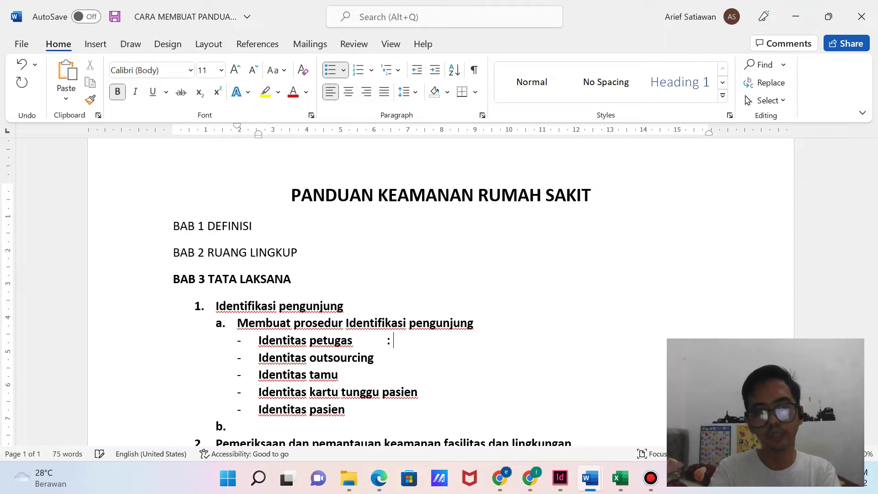
text( Nametag)
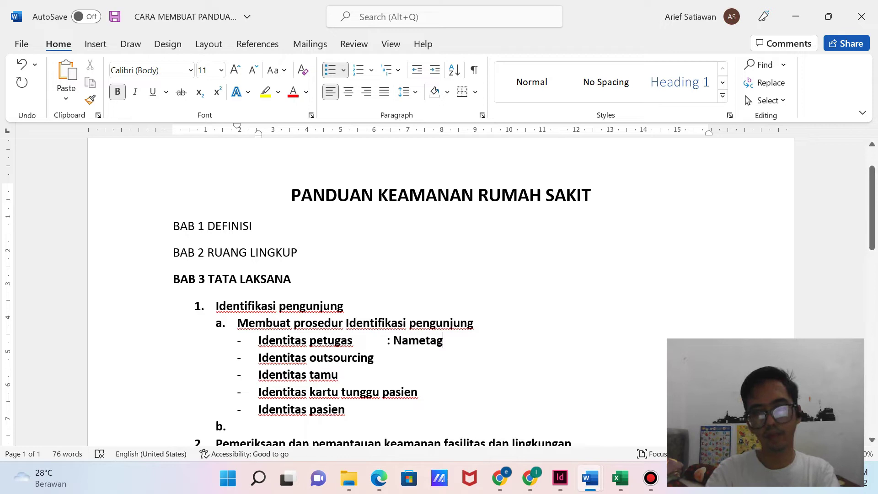
key(Down)
key(Tab)
text(: )
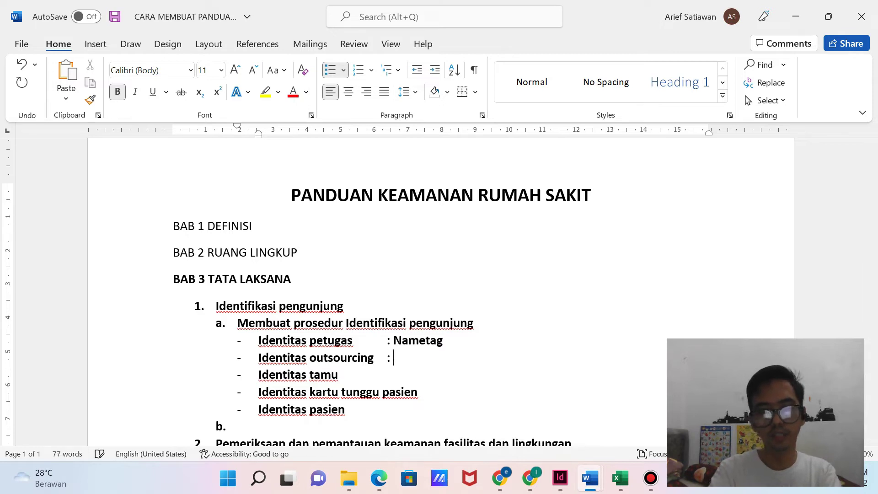
text(Nametag)
key(Down)
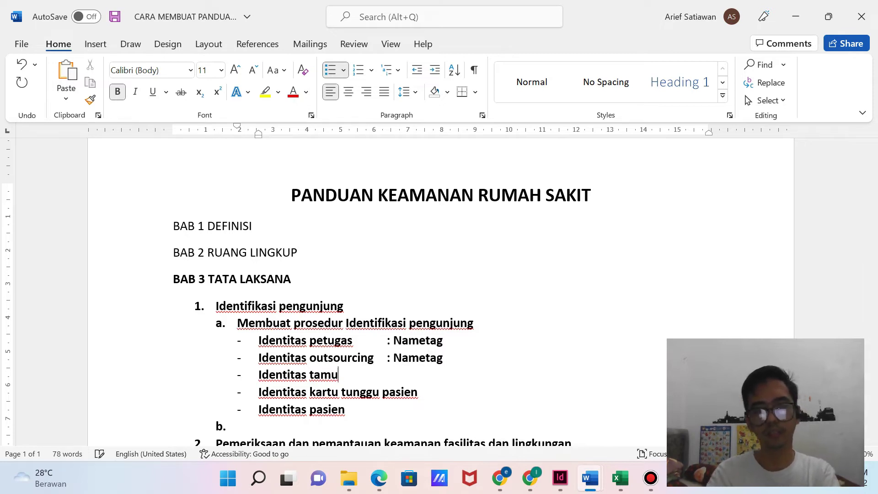
text(: Kartu Visitor)
Add ': Kartu Tunggu Pasien' and ': Gelang' to the last two Identitas lines.
key(Down)
key(Tab)
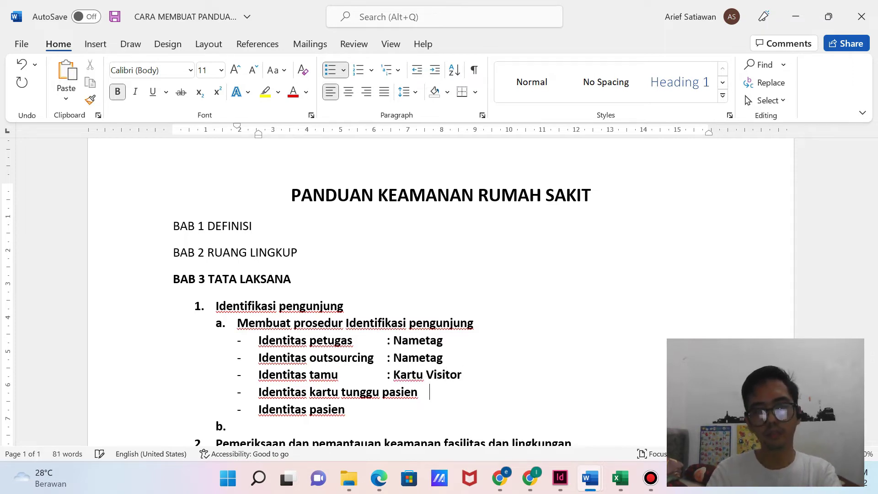
text(: Kar)
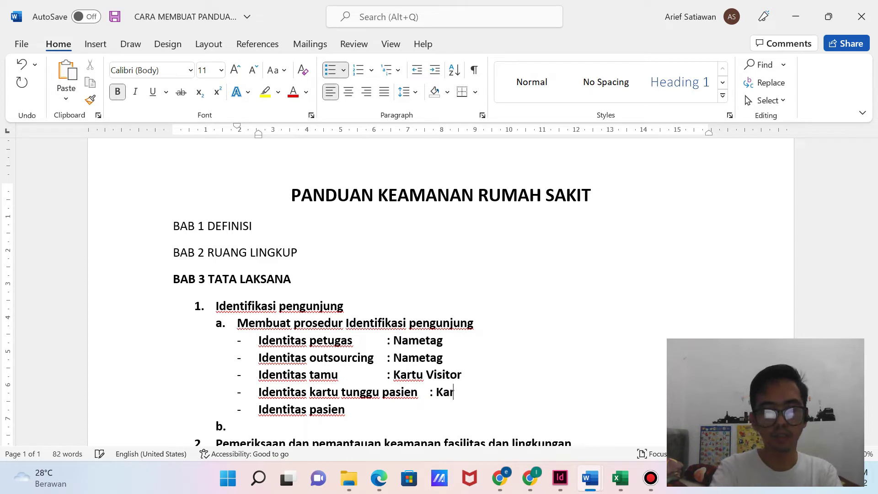
text(tu Tunggu)
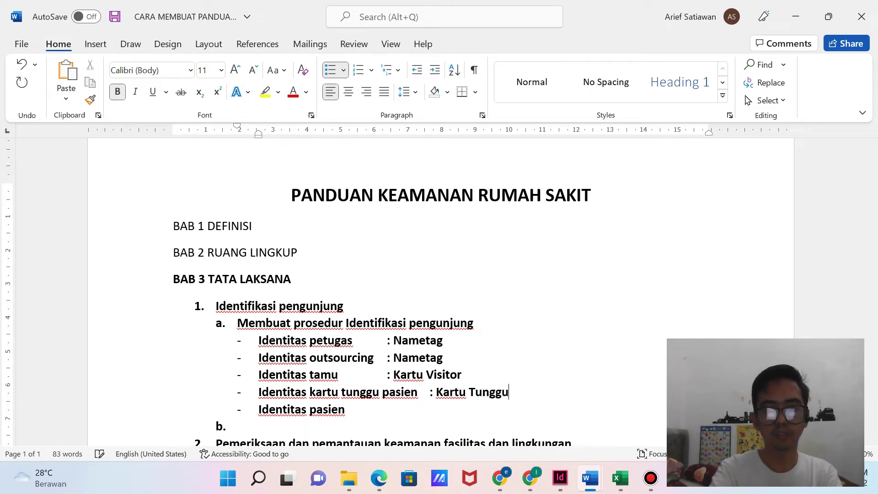
text( Pasien)
key(Down)
key(Tab)
key(Tab)
text(: Gelang)
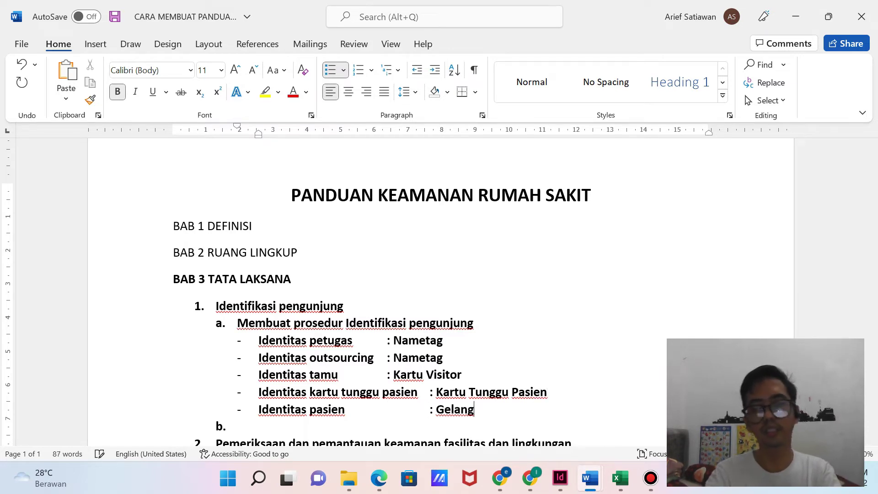
scroll(439, 293, down, 1)
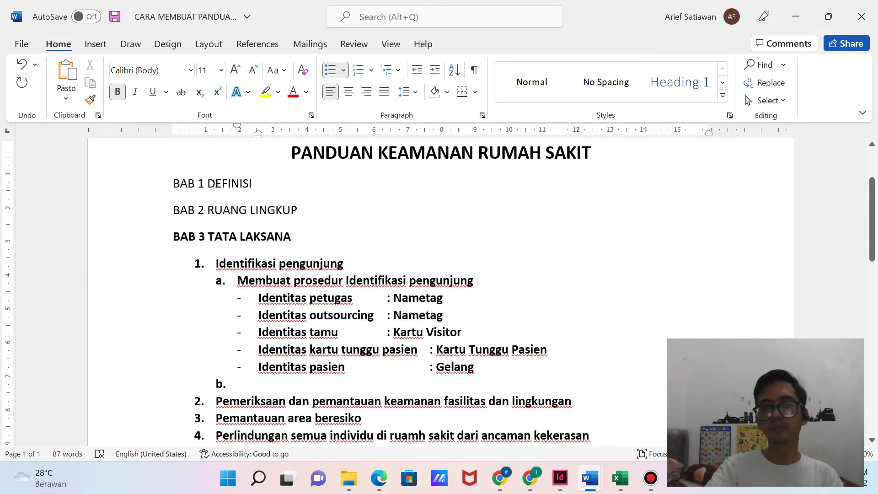
click(443, 298)
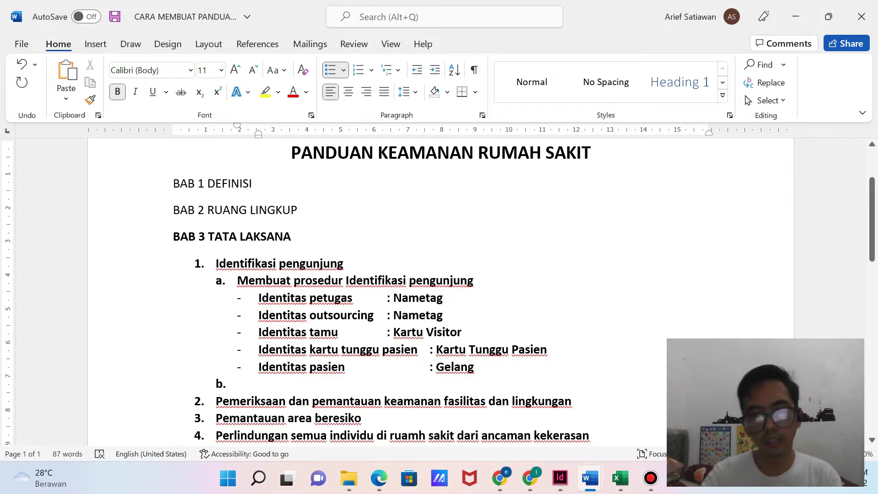
key(Return)
key(BackSpace)
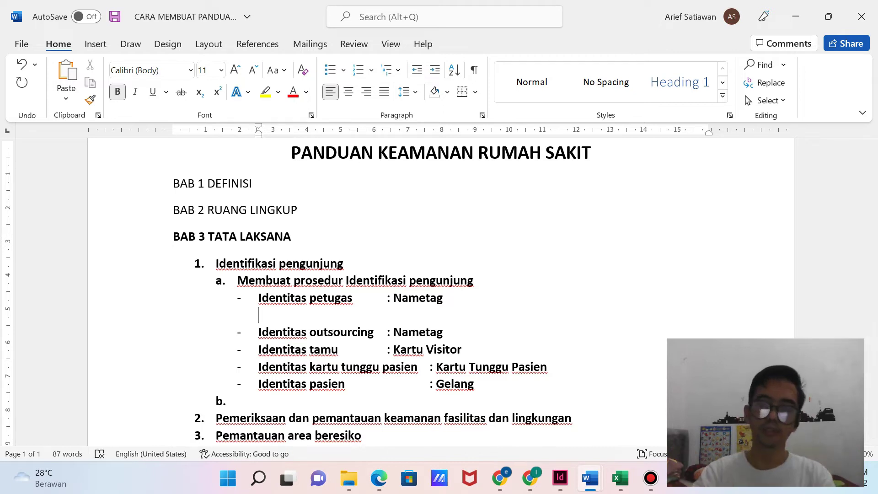
key(BackSpace)
key(BackSpace)
key(BackSpace)
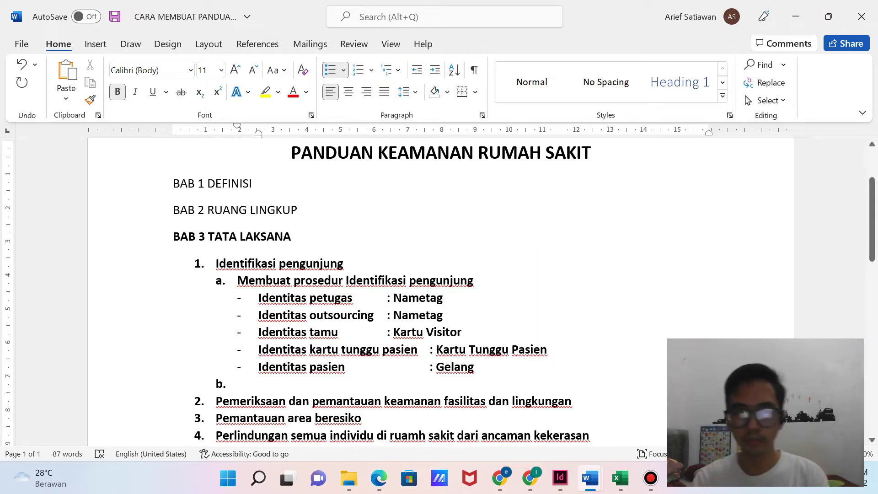
Insert sub-item b 'Membuat kartu identitas' after item a, above the Identitas dash list.
click(474, 280)
key(Return)
text(Membuat kar)
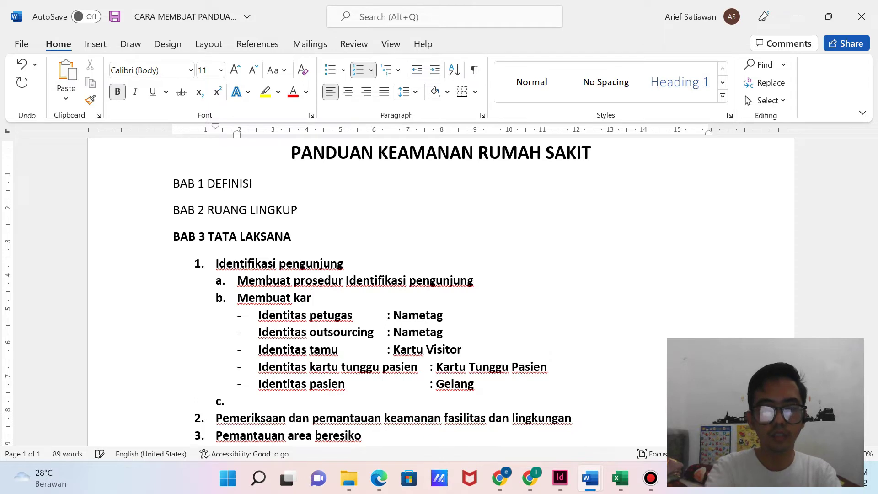
text(tu identitas)
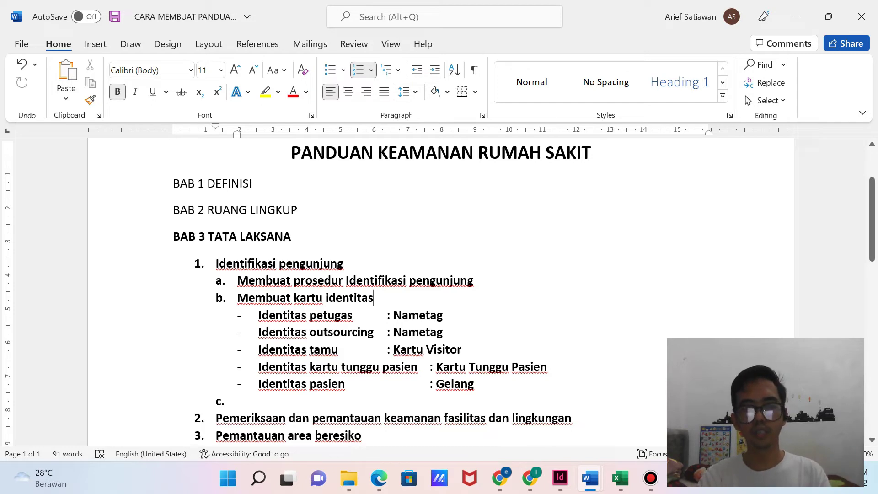
click(237, 401)
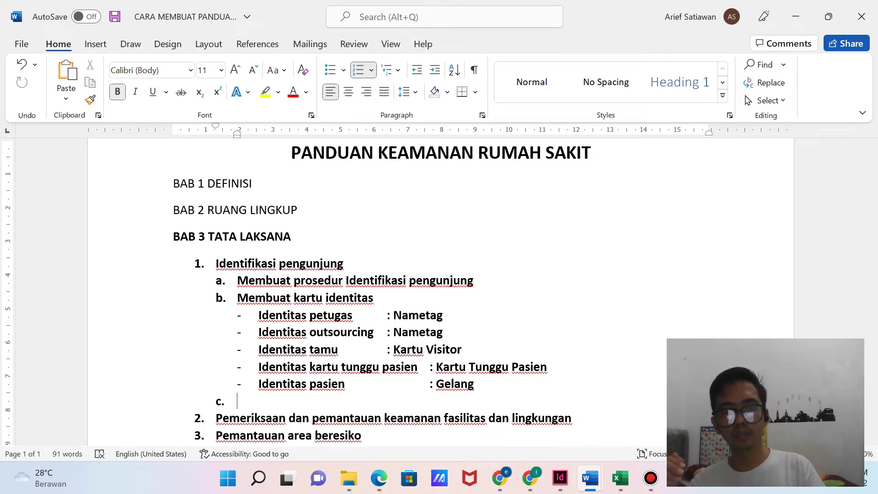
Fill sub-item c with 'Pengawasan identifikasi pengunjung', then leave an unnumbered blank line below.
text(Pengaw)
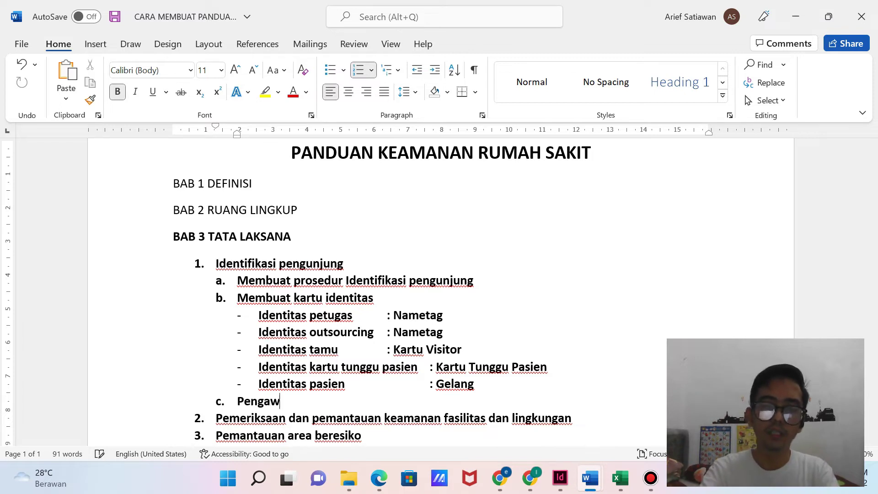
text(asan idet)
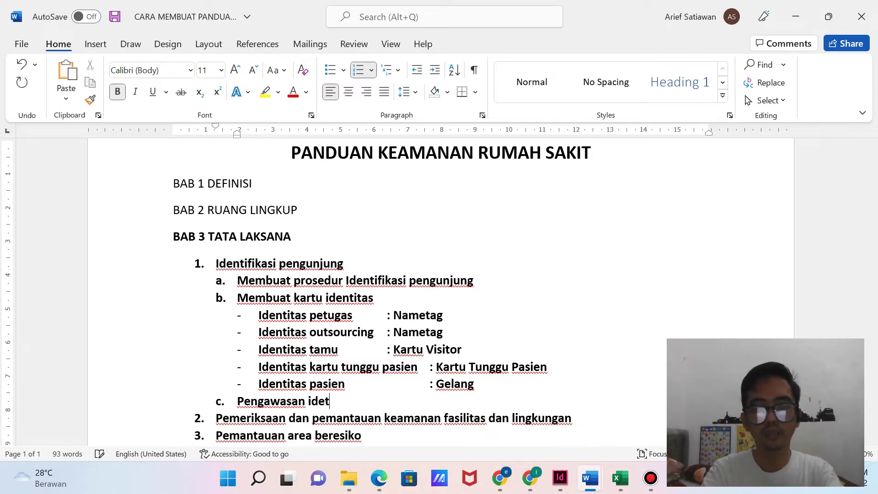
text(ifikasi)
key(BackSpace)
key(BackSpace)
key(BackSpace)
key(BackSpace)
key(BackSpace)
key(BackSpace)
key(BackSpace)
key(BackSpace)
text(ntifik)
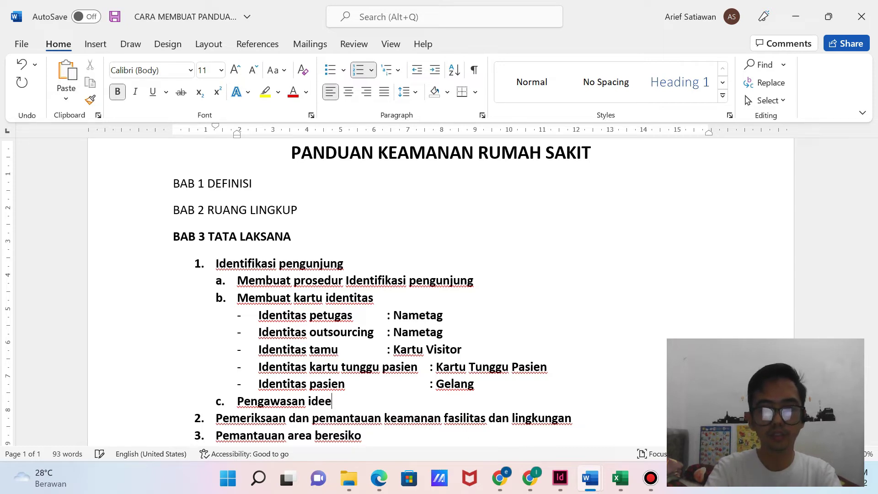
text(asi)
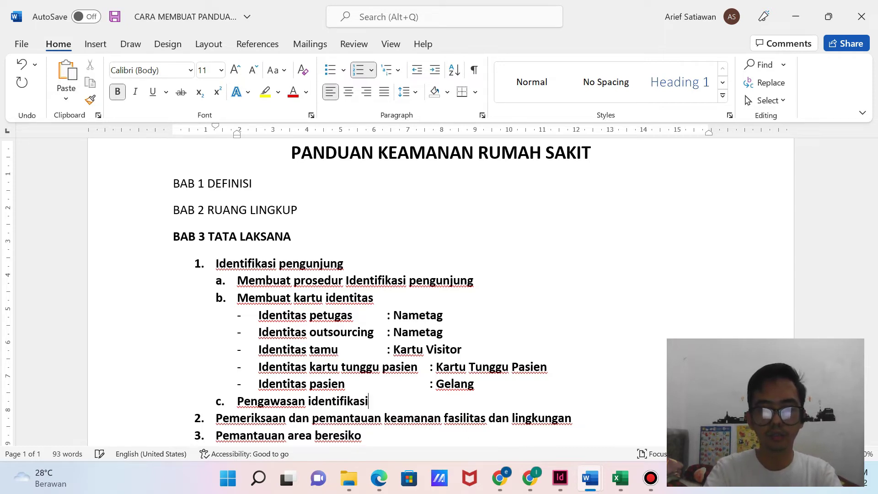
text( pengunjung)
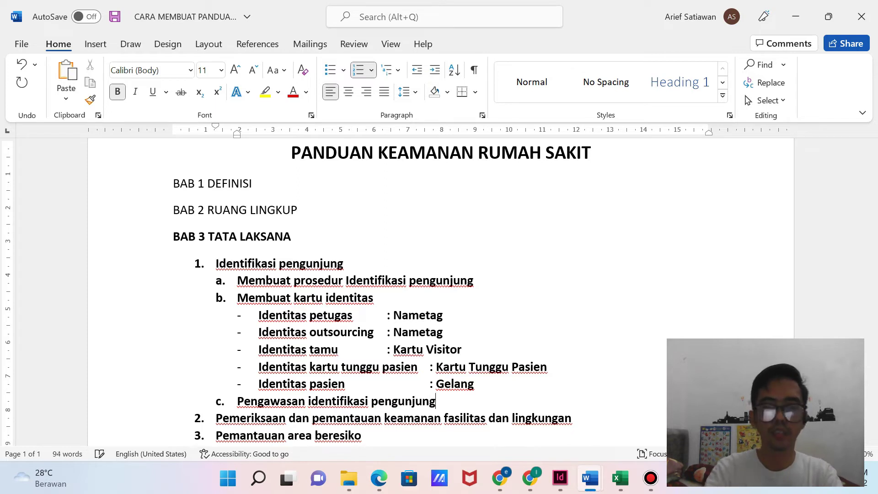
key(Return)
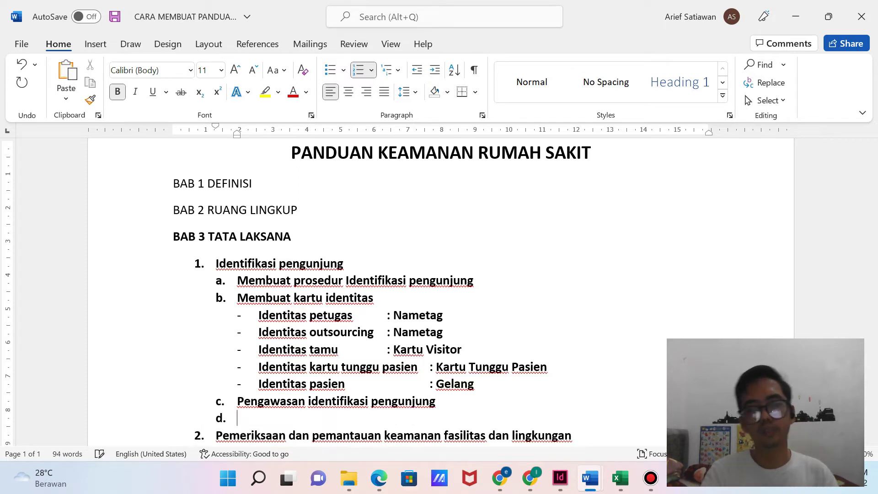
key(BackSpace)
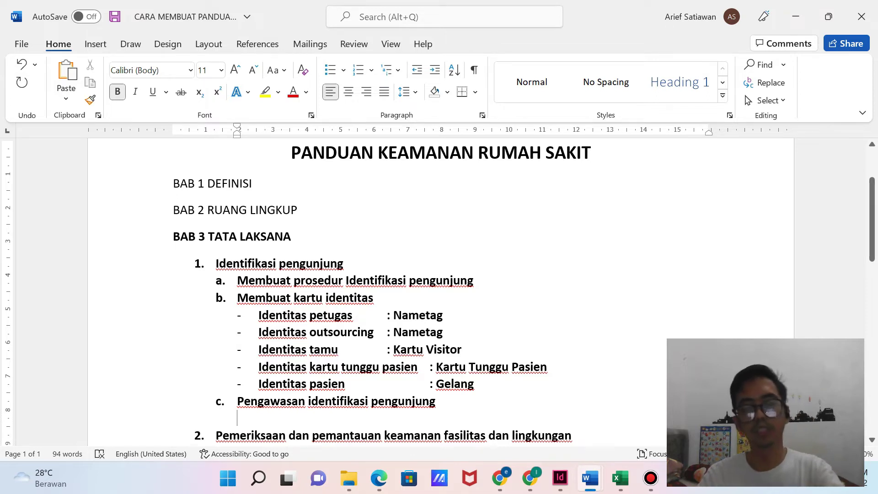
Start a lettered list under item 2 with a. 'Membuat prosedur pemeriksaan dan pemantauan'.
scroll(440, 293, down, 3)
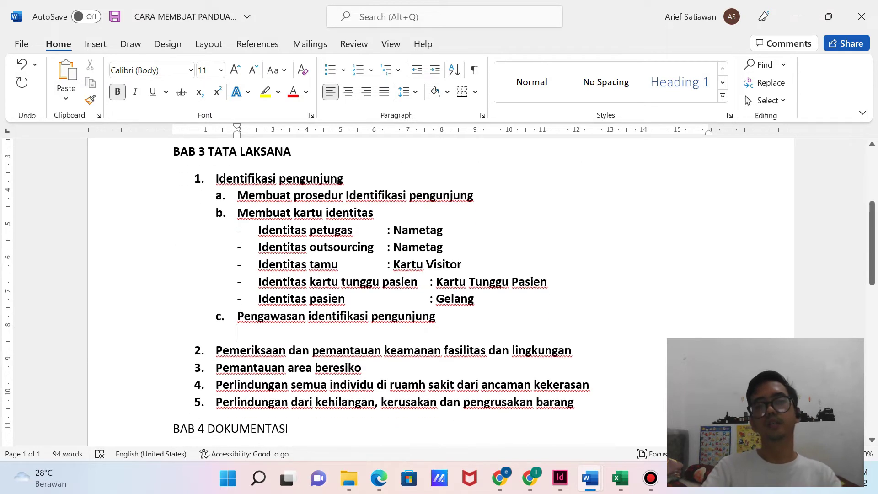
click(572, 351)
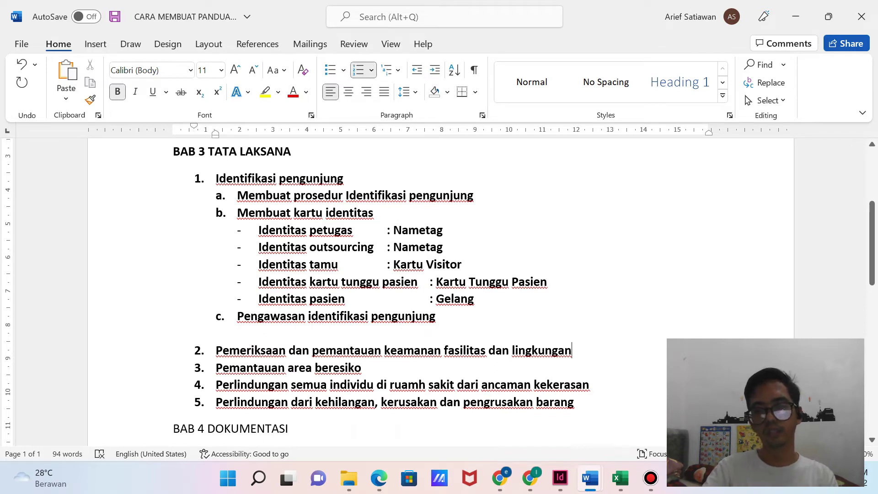
key(Return)
key(BackSpace)
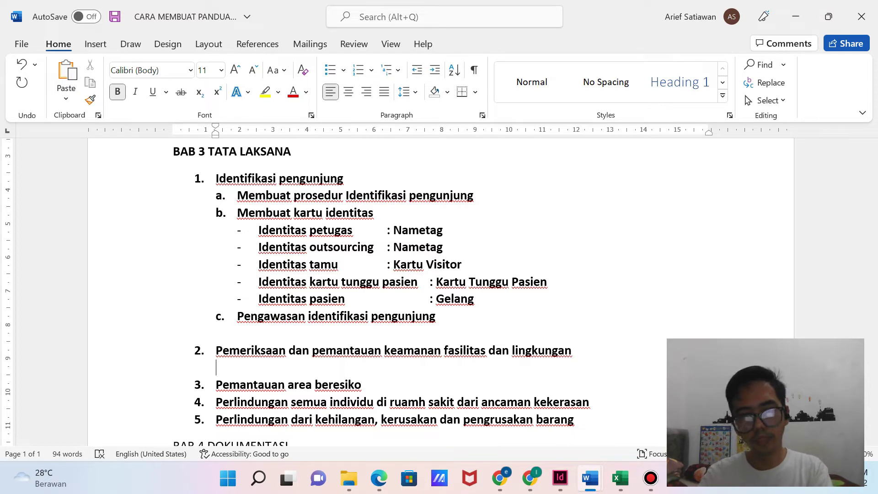
text(a.)
key(space)
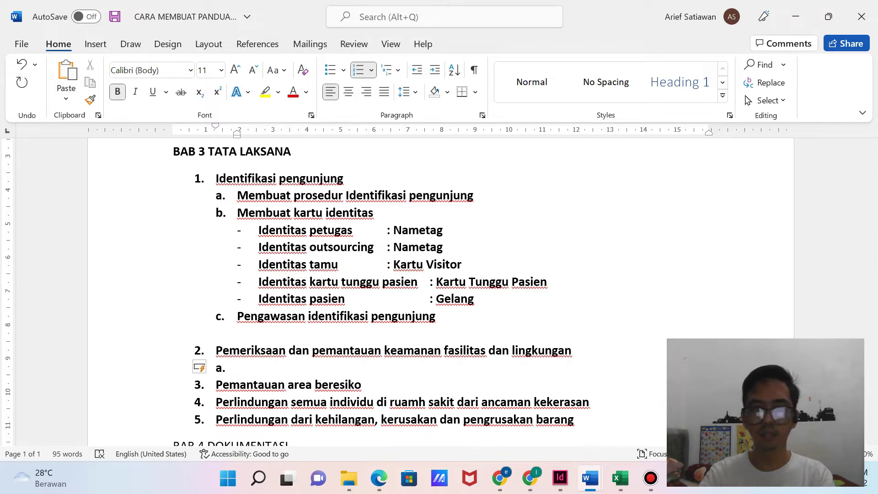
text(Membuat prosedur )
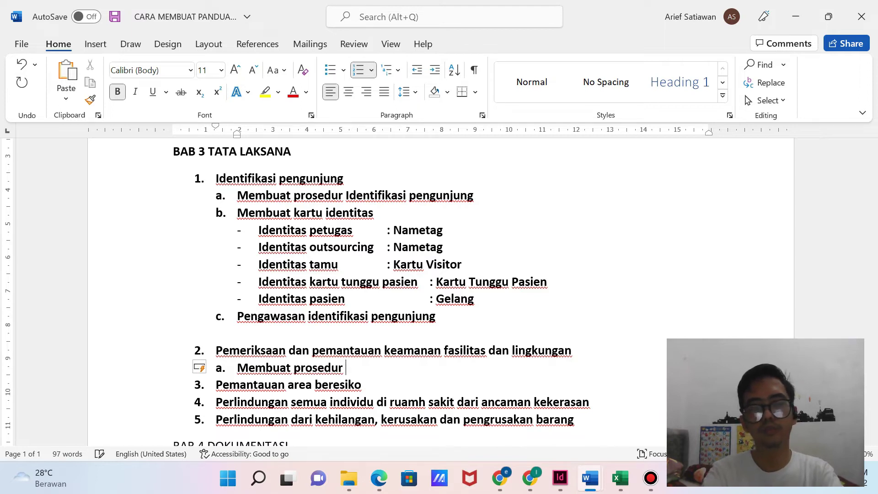
text(pemeriks)
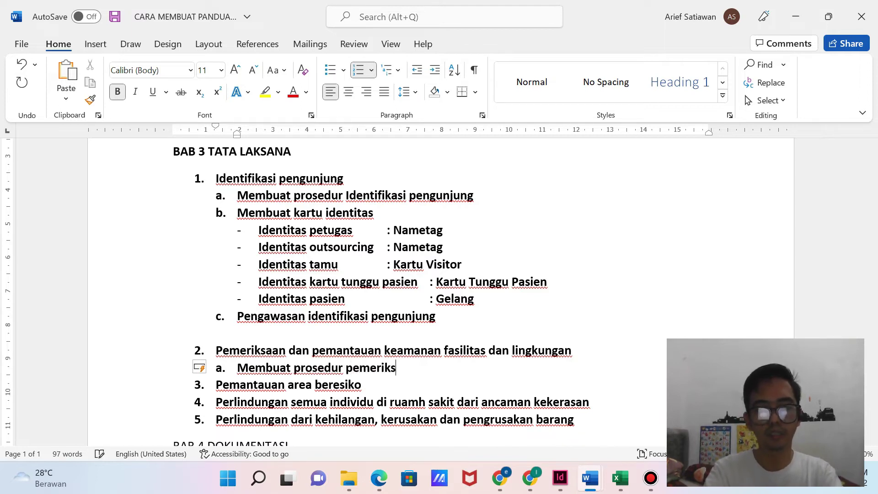
text(aan dan pemantau)
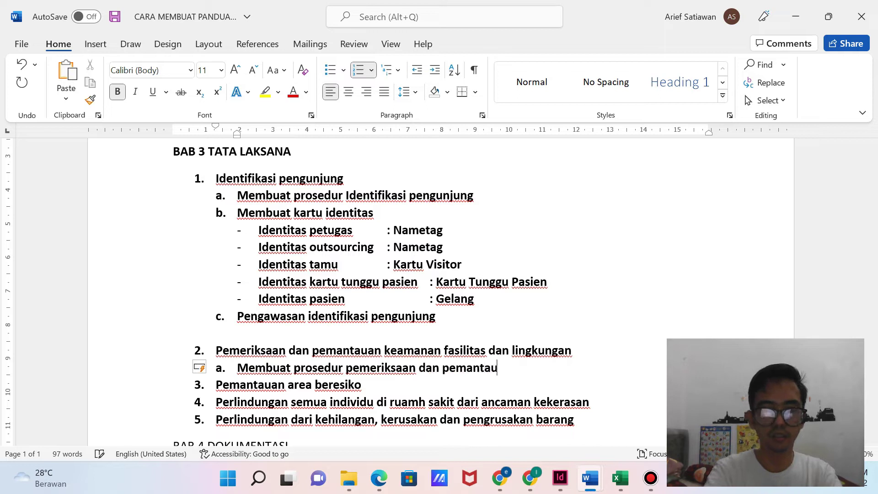
text(an)
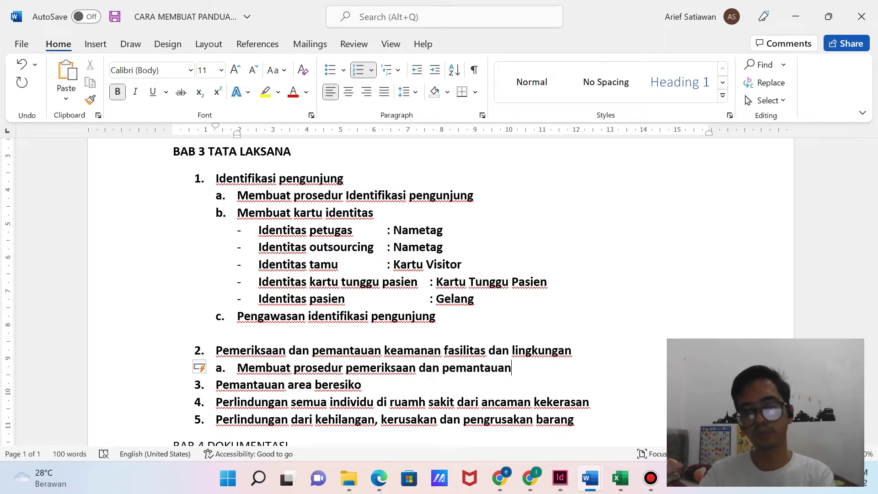
Add sub-items b–d: 'membuat form pemeriksaan', 'Melakukan pemeriksaan' and 'Pengawasan'.
key(Return)
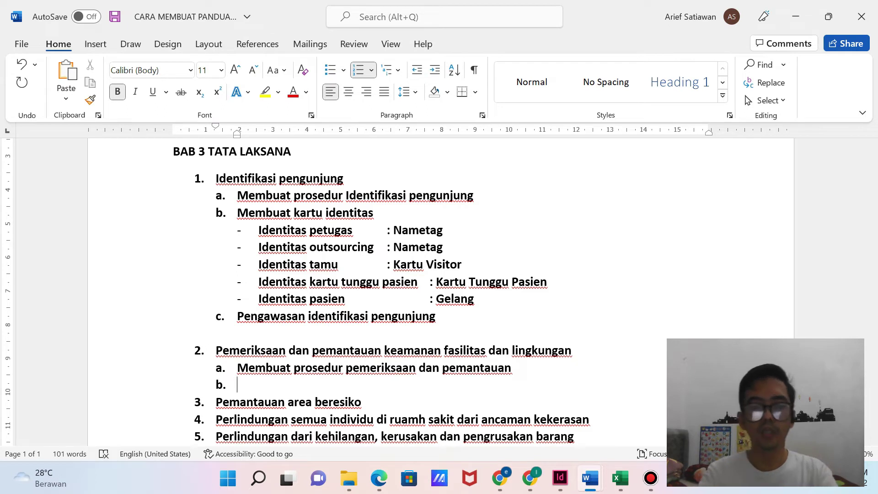
text(membuat form pemeriksaan)
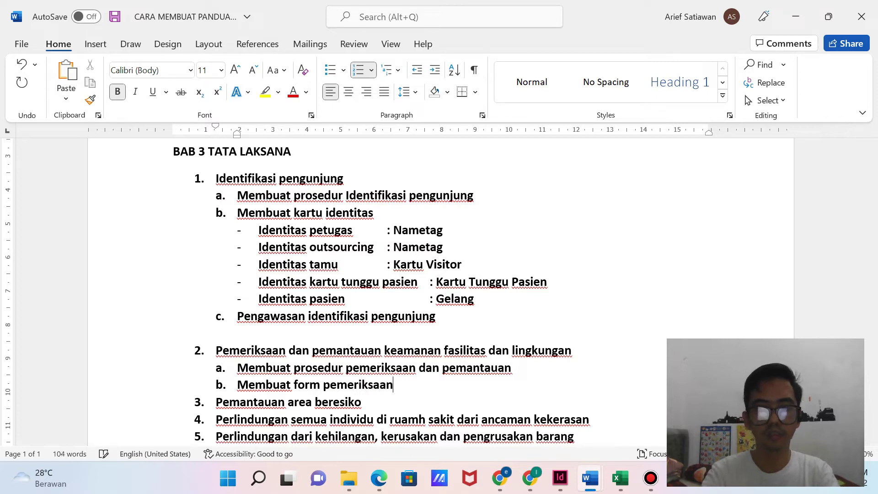
text( d)
key(BackSpace)
key(BackSpace)
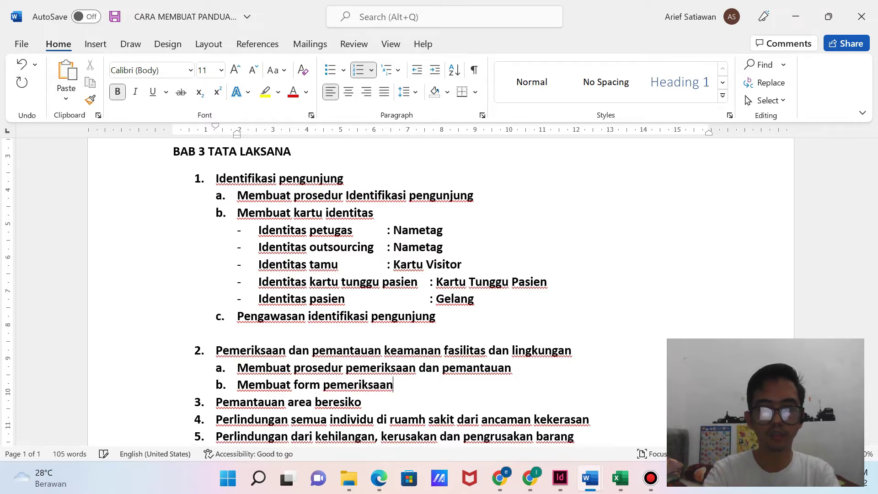
key(Return)
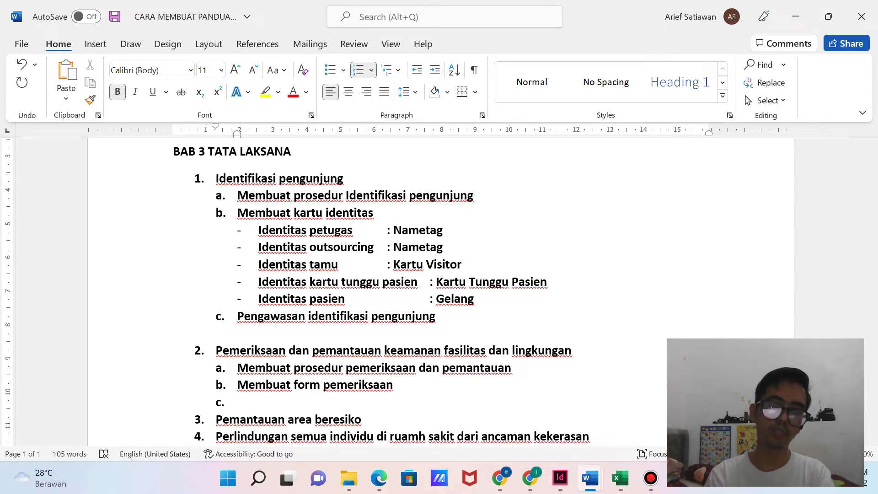
text(Melakukan pemeriksaan)
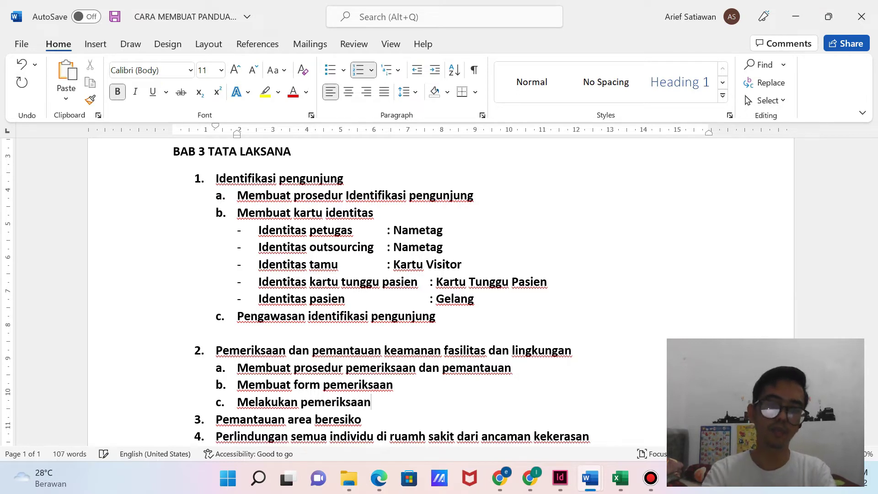
key(Return)
text(Pengawasan)
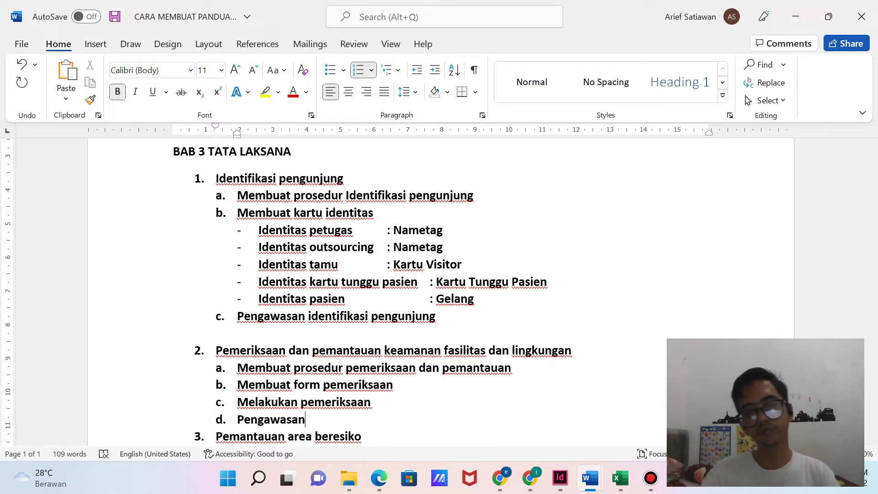
Insert an unlettered dash line beneath sub-item 2a.
scroll(440, 293, down, 3)
scroll(439, 293, up, 3)
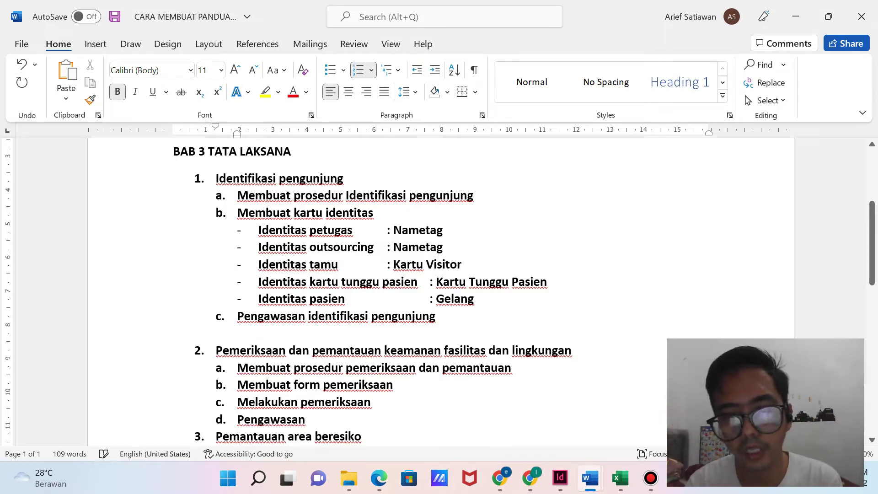
click(512, 368)
key(Return)
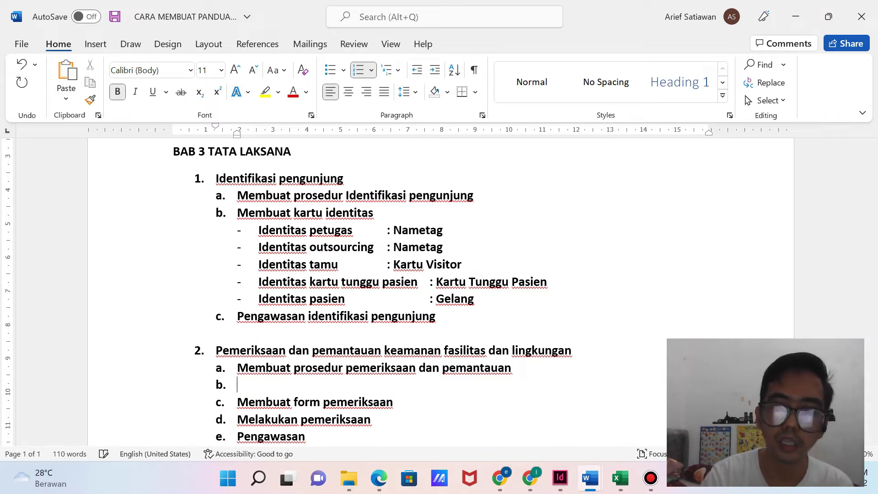
key(BackSpace)
text(-)
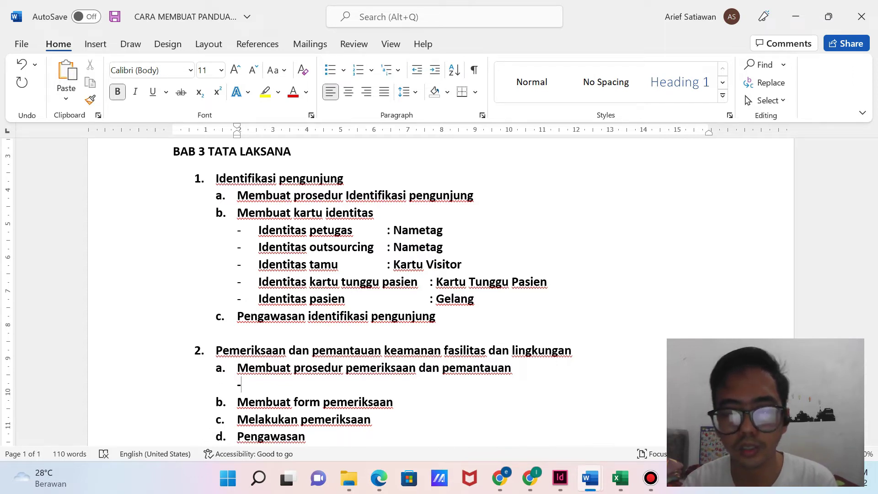
Consult the KARS survey PDF around page 105, then return to the security guide in Word.
key(alt+Tab)
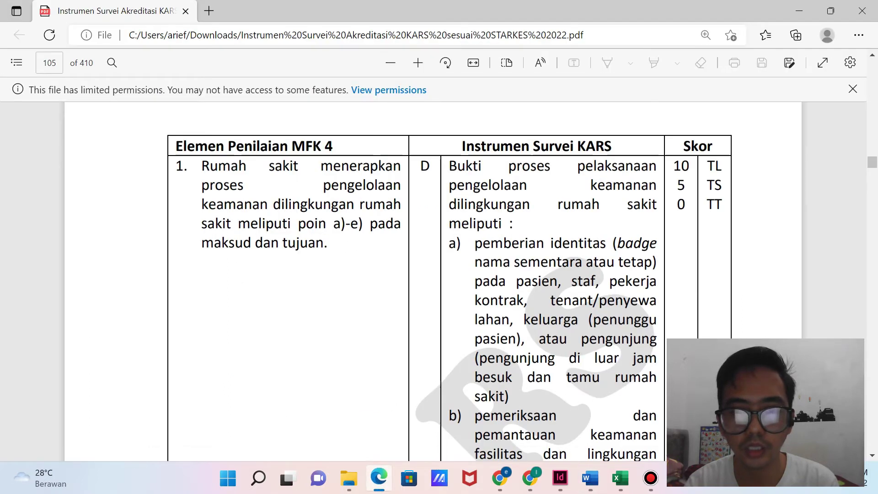
scroll(440, 281, down, 4)
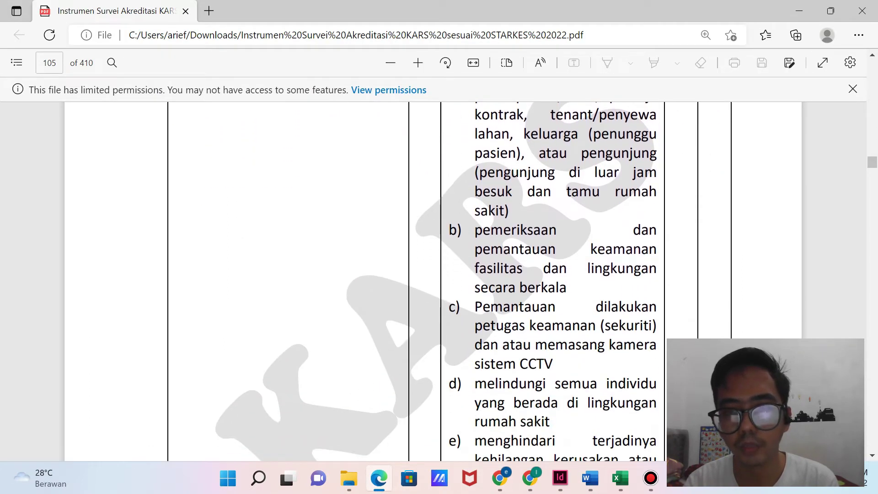
scroll(439, 282, down, 8)
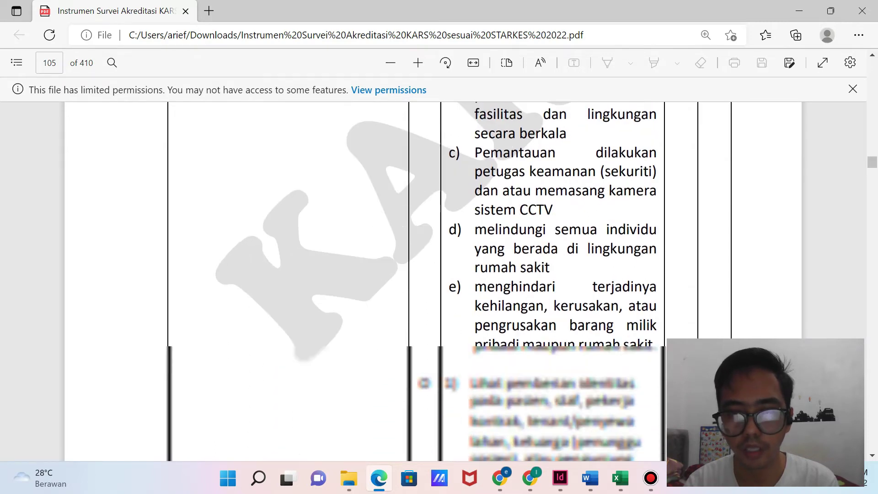
scroll(439, 281, down, 8)
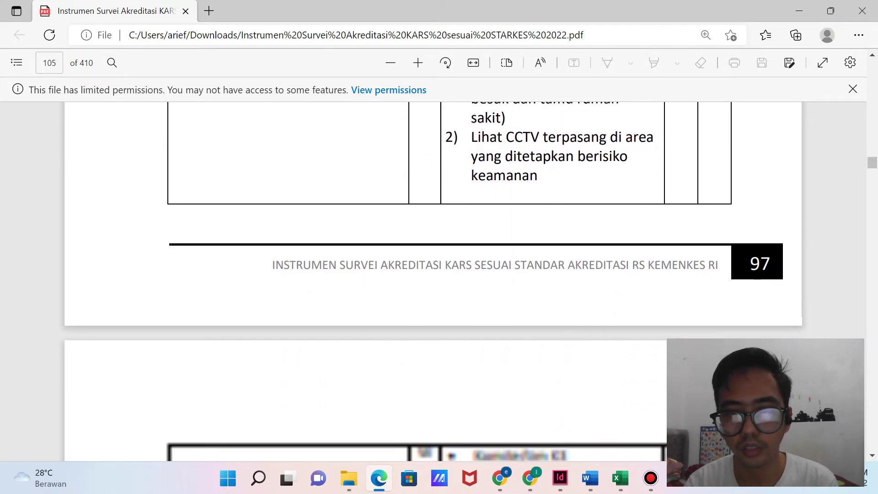
scroll(440, 282, down, 2)
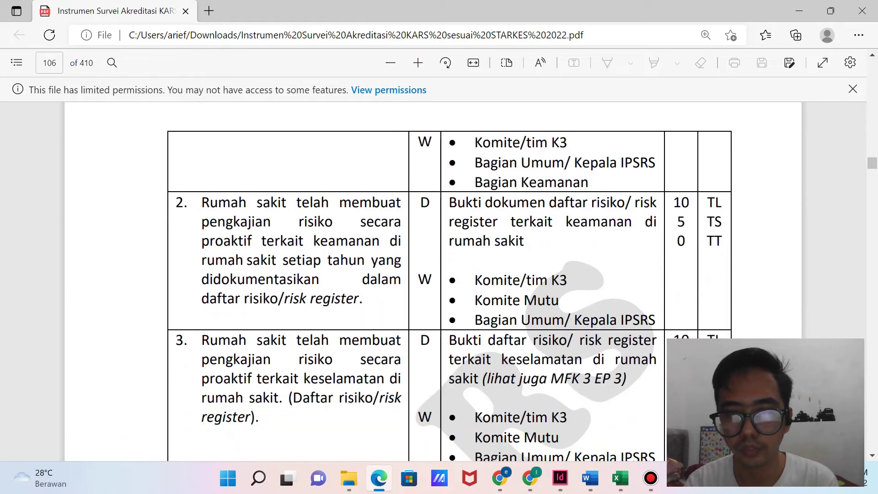
scroll(440, 281, down, 5)
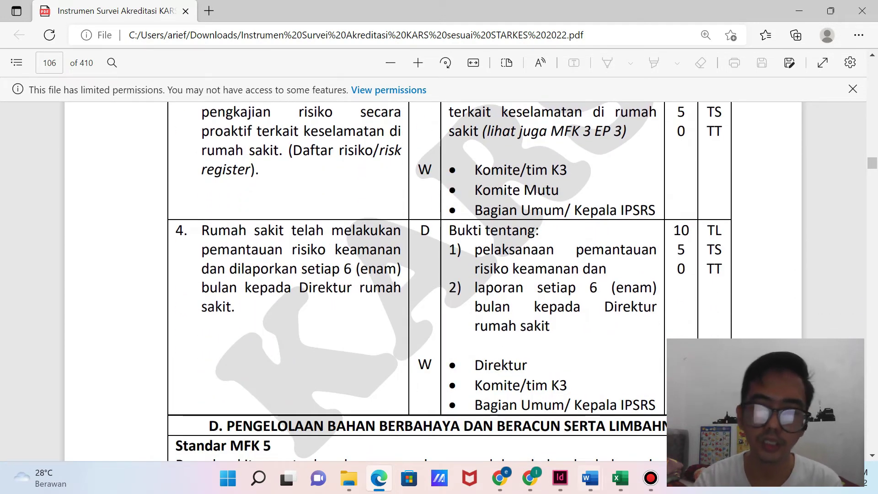
scroll(439, 282, up, 1)
scroll(439, 281, up, 15)
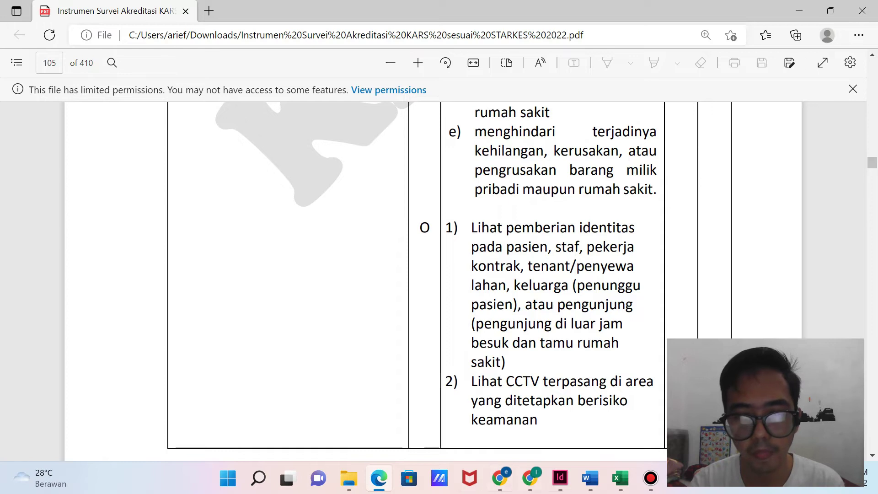
click(590, 478)
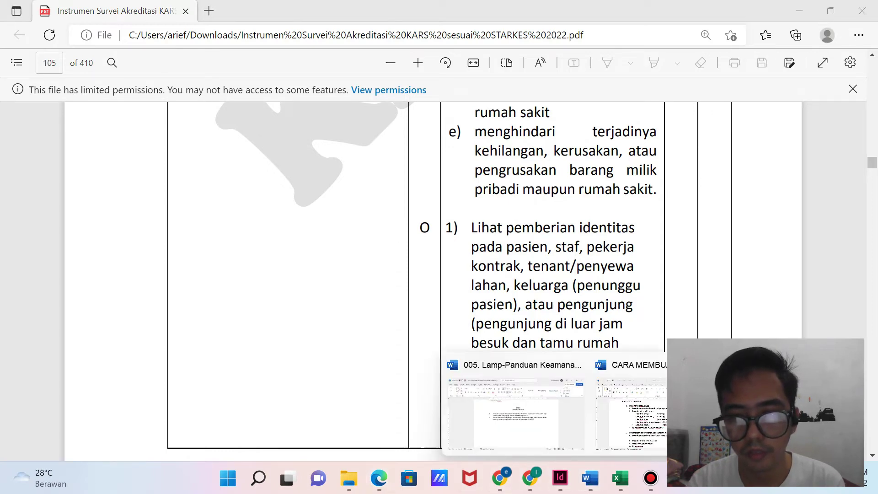
click(700, 402)
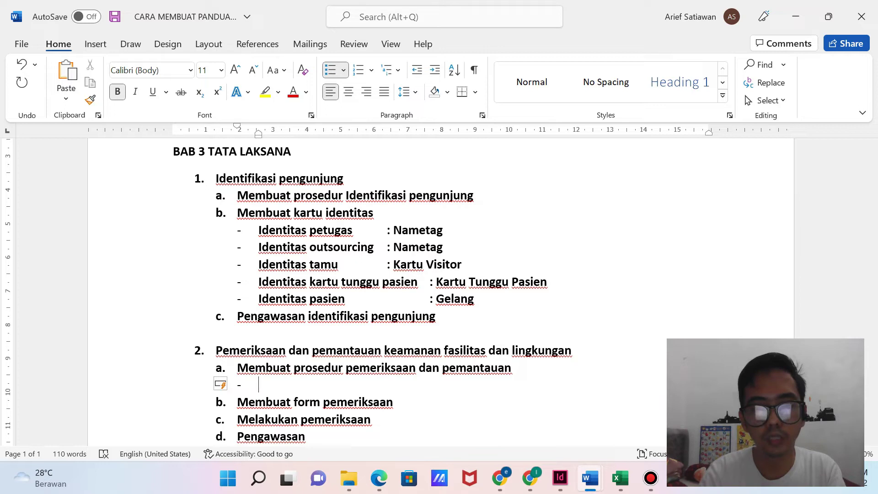
Type the dash point 'Setiap ruangan yang memiliki fasilitas wajib pemeriksaan berkala setiap hari' under 2a.
text(Setiap ruangan yang memiliki fasilitas wajib)
text(peme)
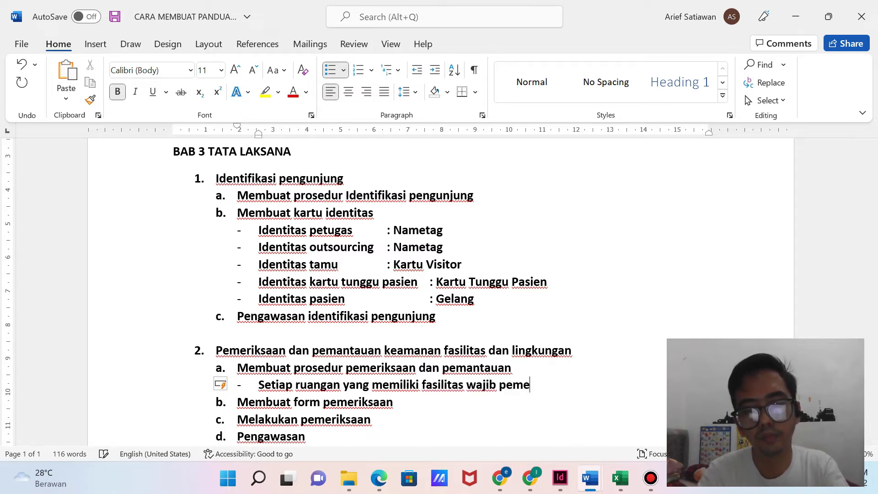
text(riksaan berkala)
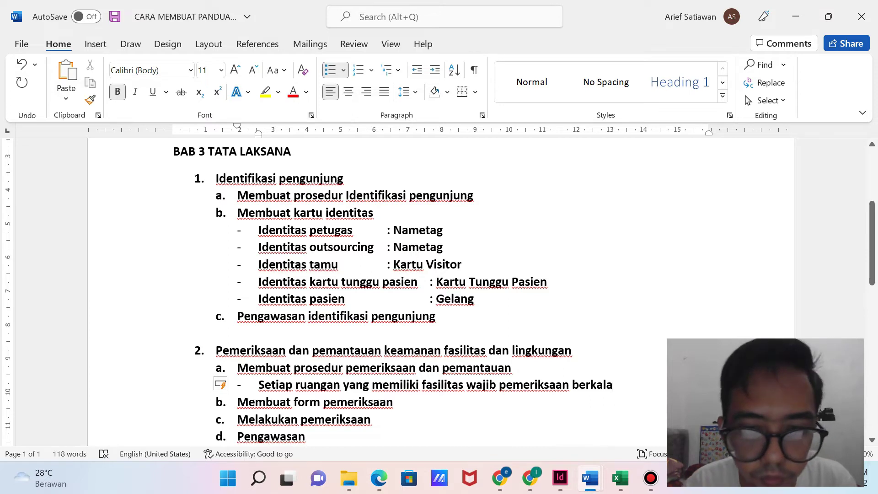
scroll(439, 293, down, 1)
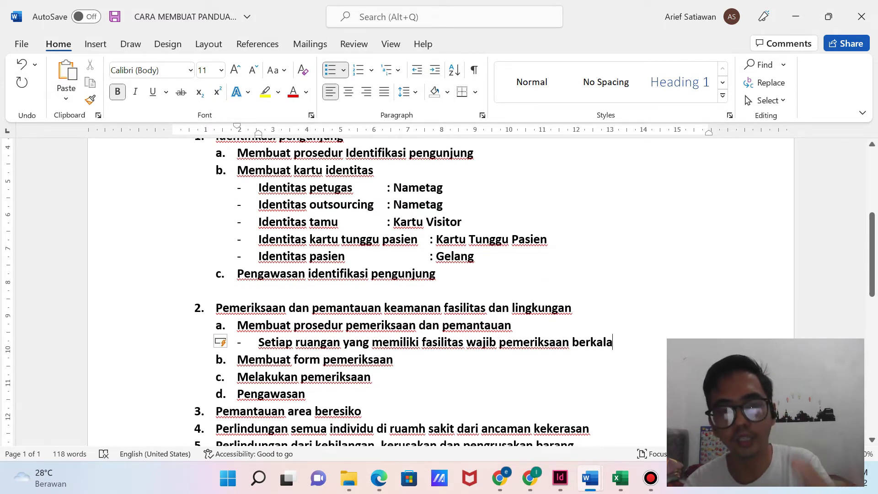
text(setiap har)
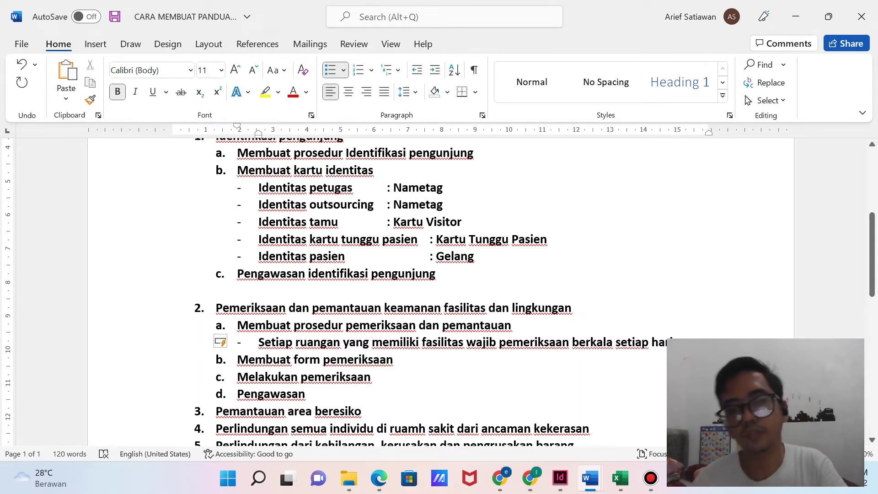
Add unnumbered blank lines below 'Membuat form pemeriksaan' to make room for a table.
key(Down)
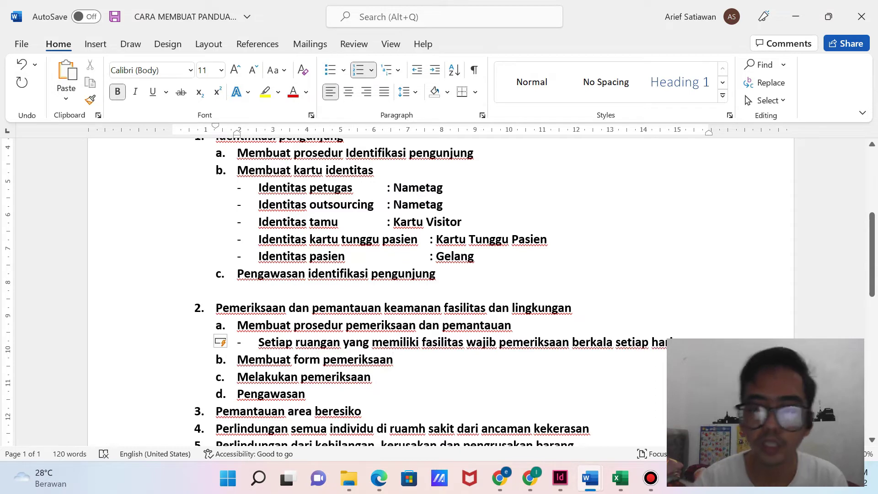
key(Return)
key(BackSpace)
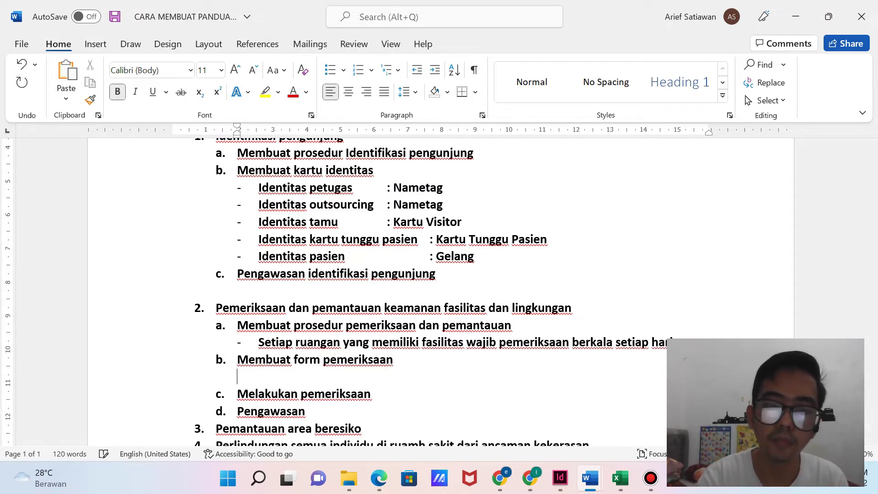
key(Return)
key(Return)
key(Return)
key(Up)
key(Up)
key(Up)
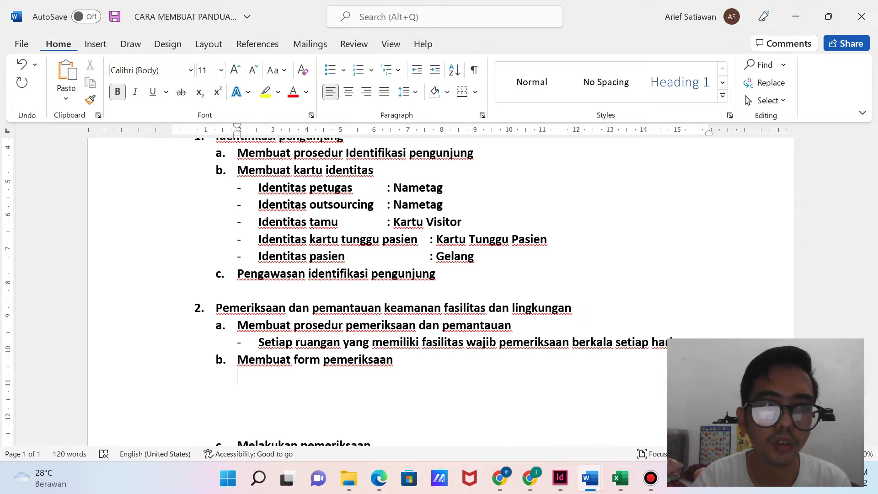
click(96, 44)
Insert a 5×7 table, narrow the first column, and enter headers No, Item Check, 1, 2, 3.
click(110, 80)
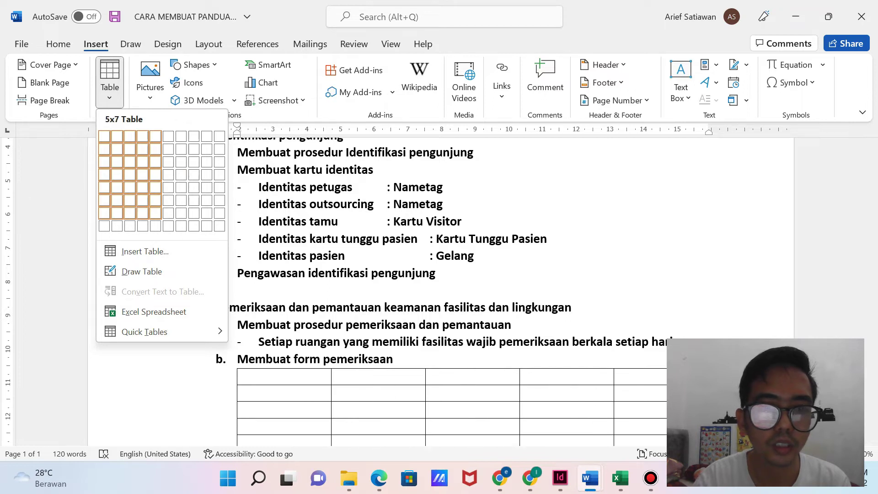
click(156, 213)
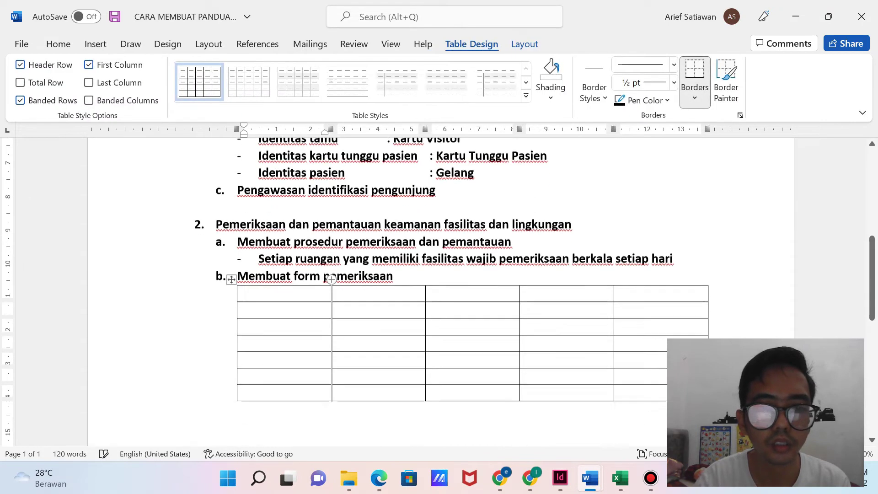
drag(331, 341, 274, 341)
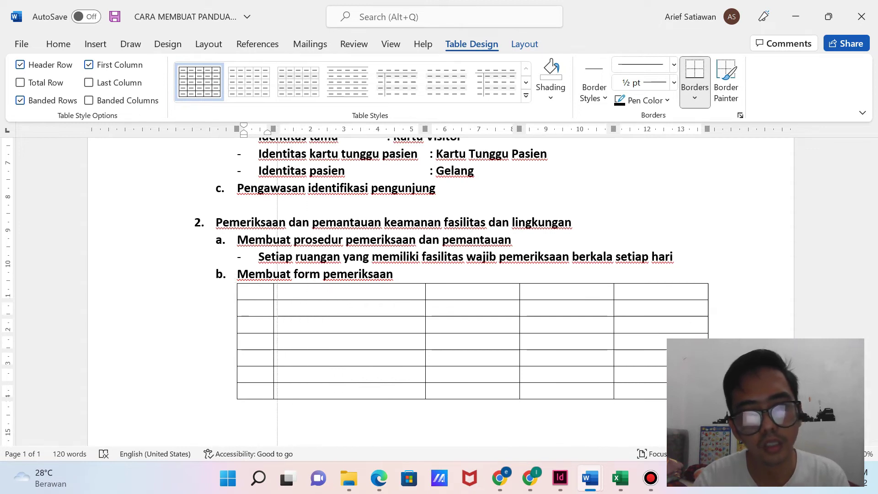
text(No)
key(Tab)
text(Item Check)
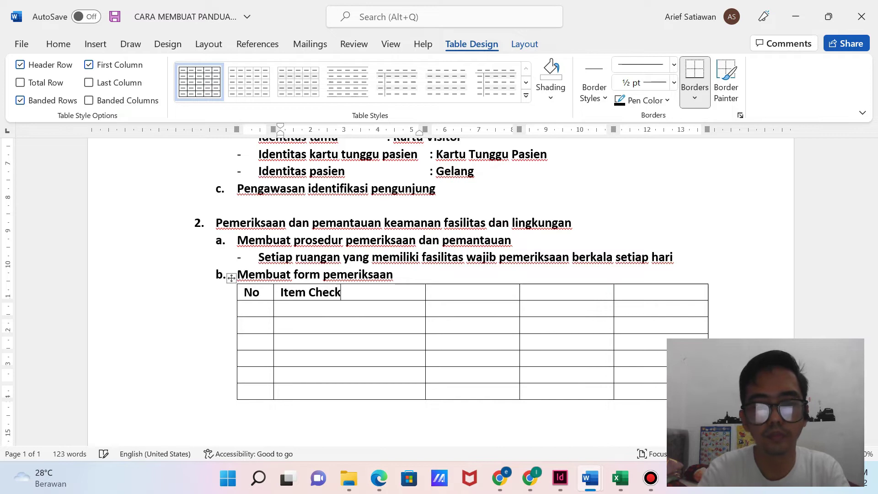
key(Tab)
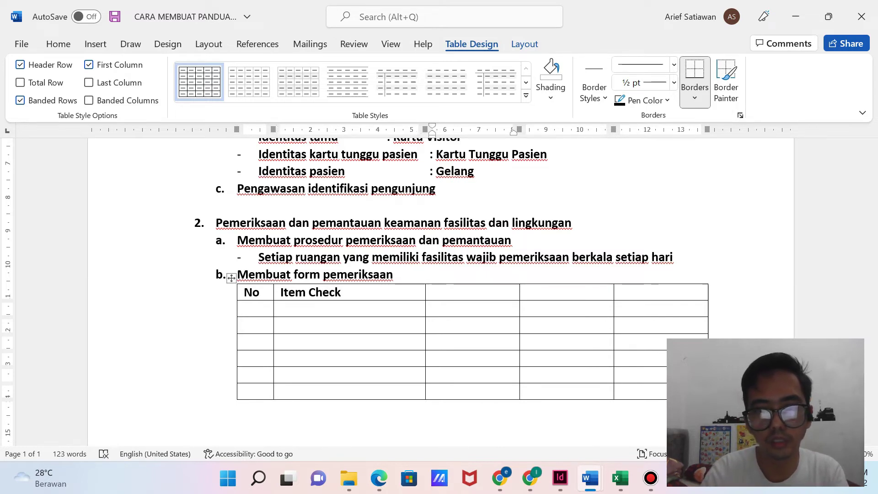
text(1)
key(Tab)
text(2)
key(Tab)
text(3)
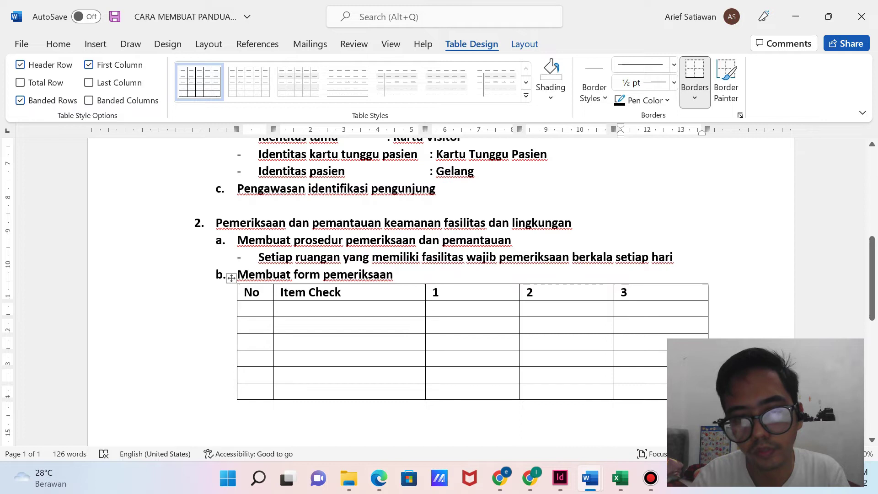
List Kursi, Meja and Lemari down the Item Check column.
click(281, 309)
text(Kursi)
key(Down)
text(Meja)
key(Down)
text(Lemari)
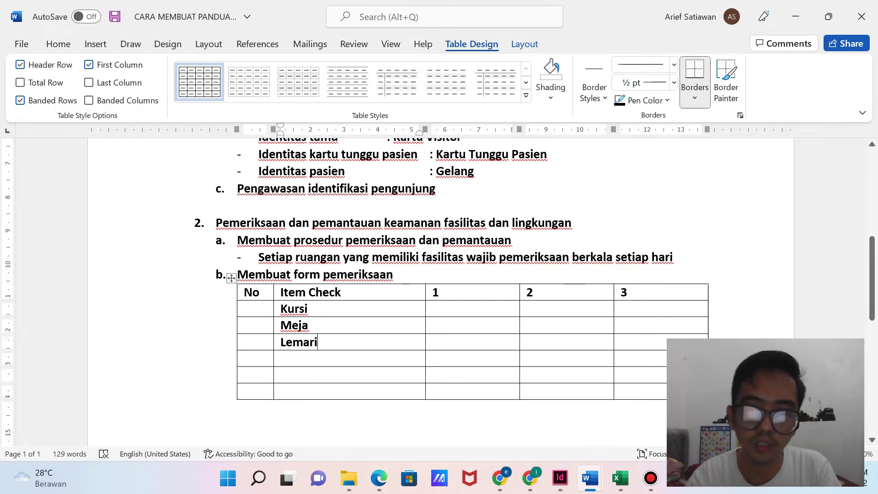
click(433, 309)
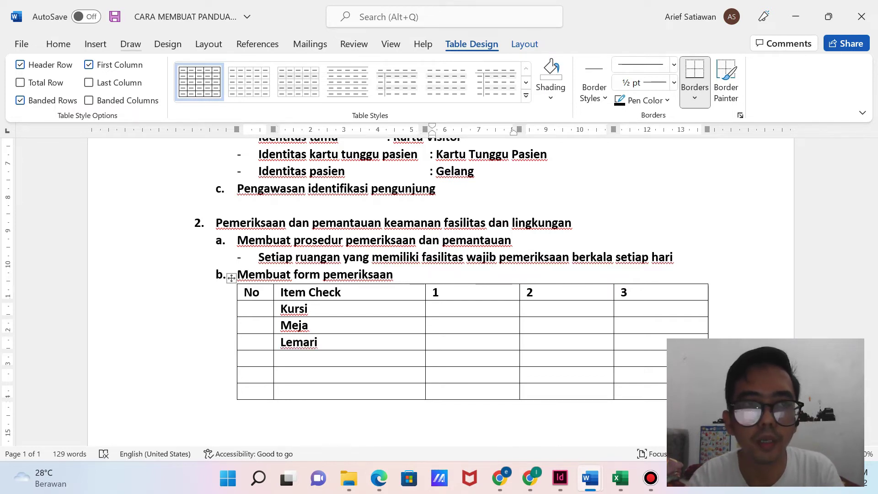
click(95, 44)
Mark column 1 with a v for Kursi, Meja and Lemari.
click(792, 82)
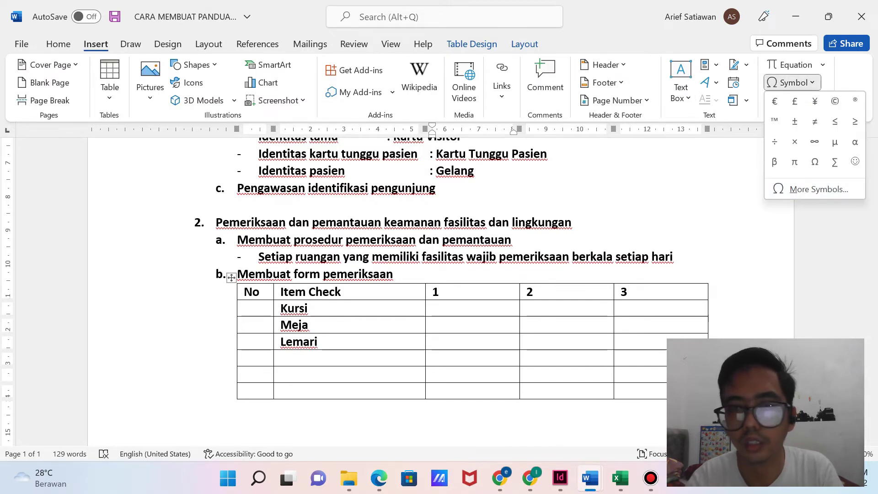
key(Escape)
text(v)
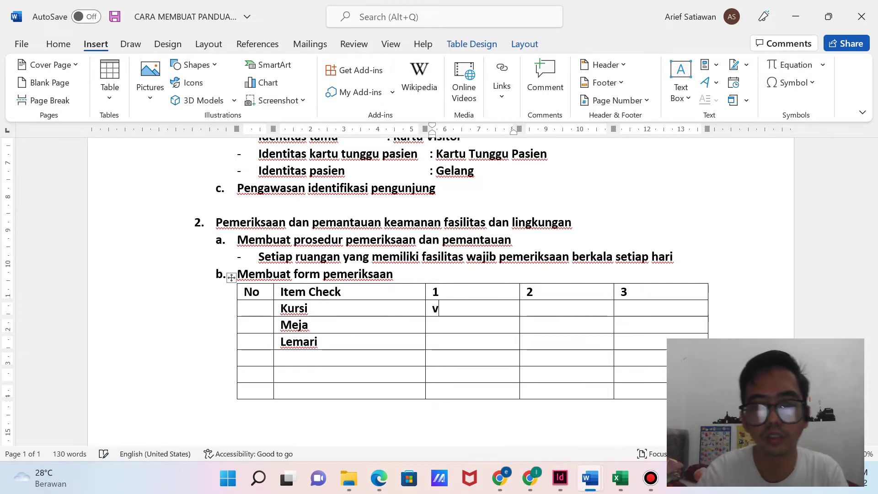
click(433, 325)
text(vv)
click(527, 309)
text(v)
Mark columns 2 and 3 with a v for each inspection item.
click(527, 325)
text(v)
click(527, 342)
text(v)
click(621, 308)
text(v)
click(622, 325)
text(v)
click(621, 342)
text(v)
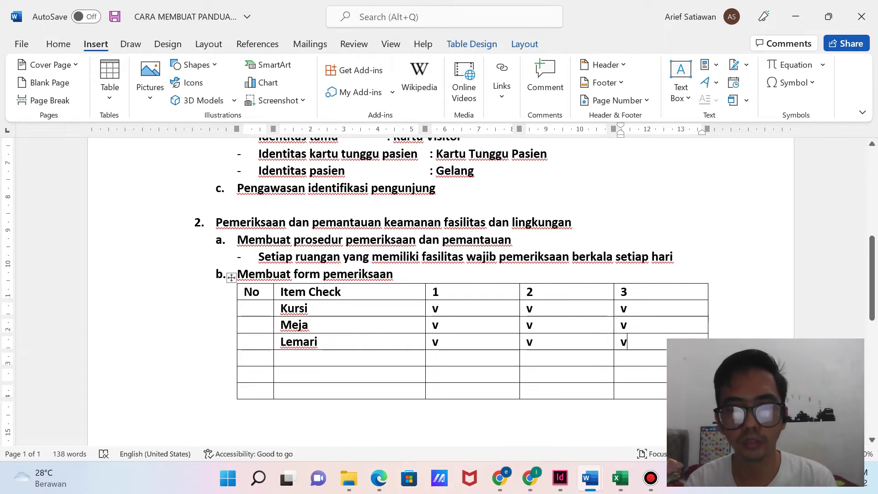
Delete the two surplus blank lines beneath the inspection table.
scroll(440, 288, down, 5)
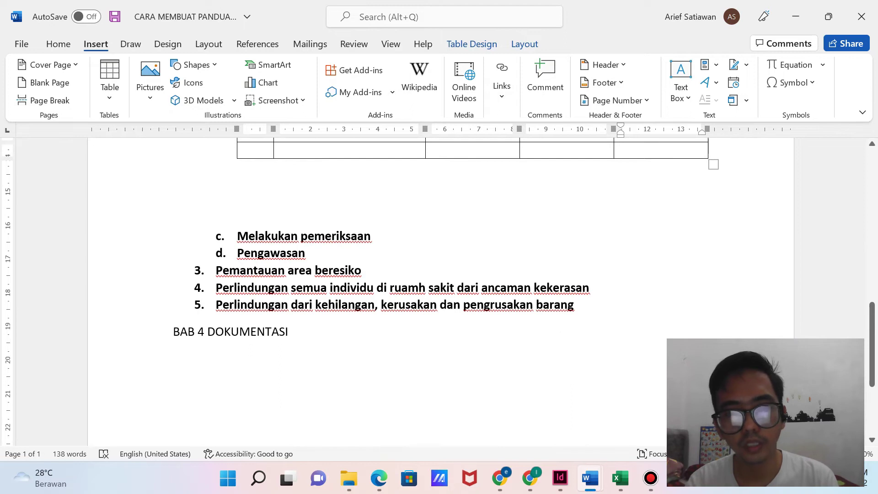
click(372, 236)
scroll(373, 237, up, 3)
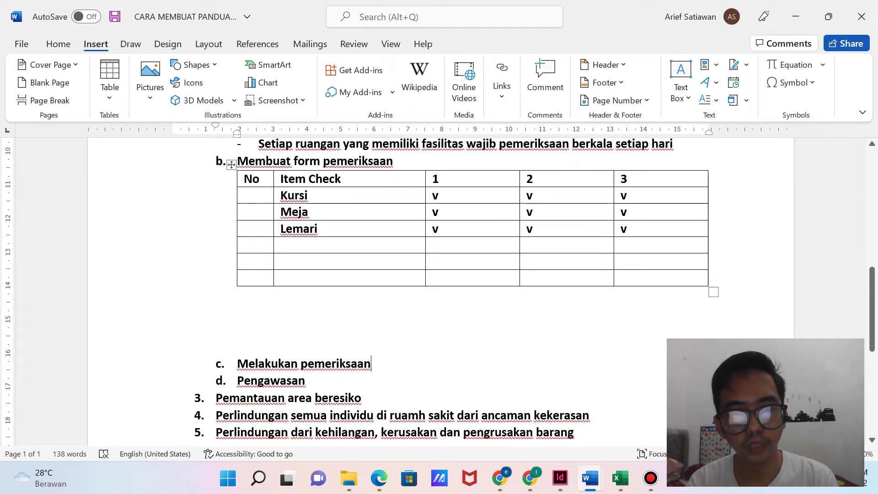
scroll(373, 237, down, 2)
scroll(439, 288, up, 2)
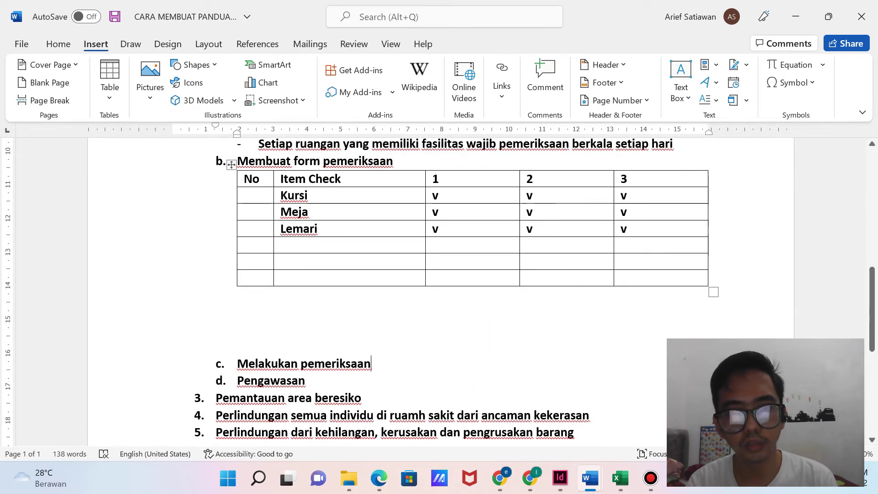
click(238, 328)
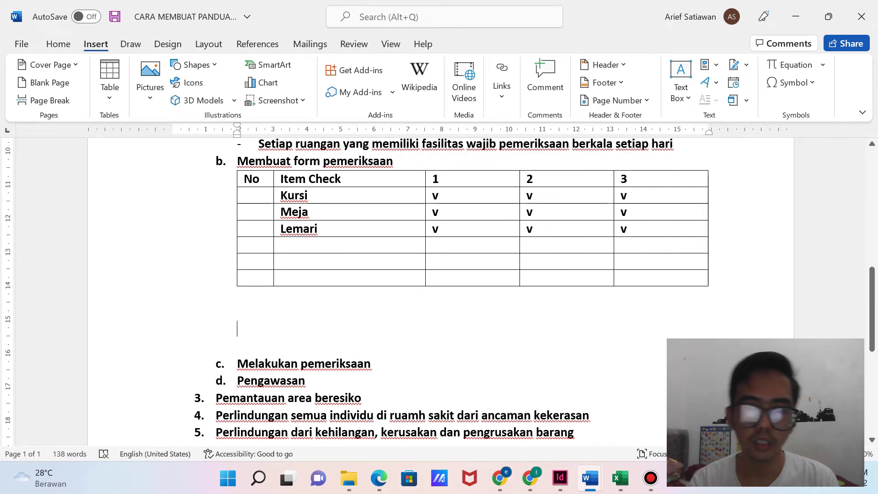
key(BackSpace)
key(BackSpace)
key(BackSpace)
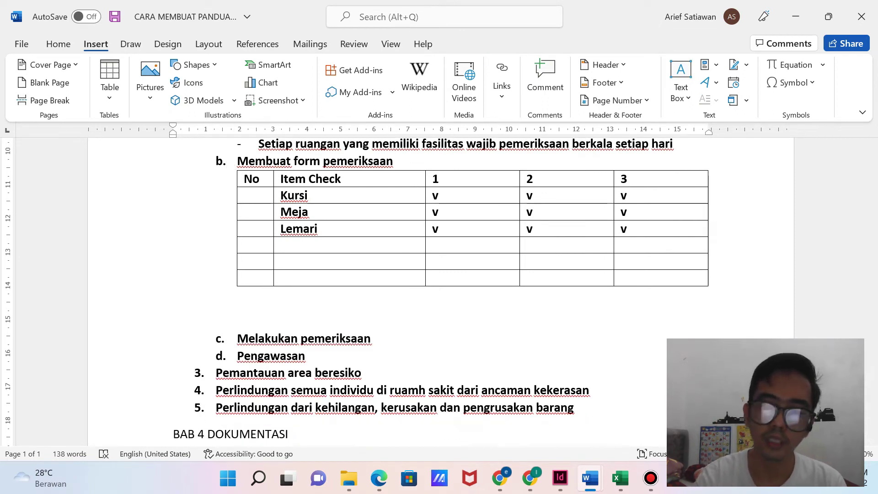
key(Delete)
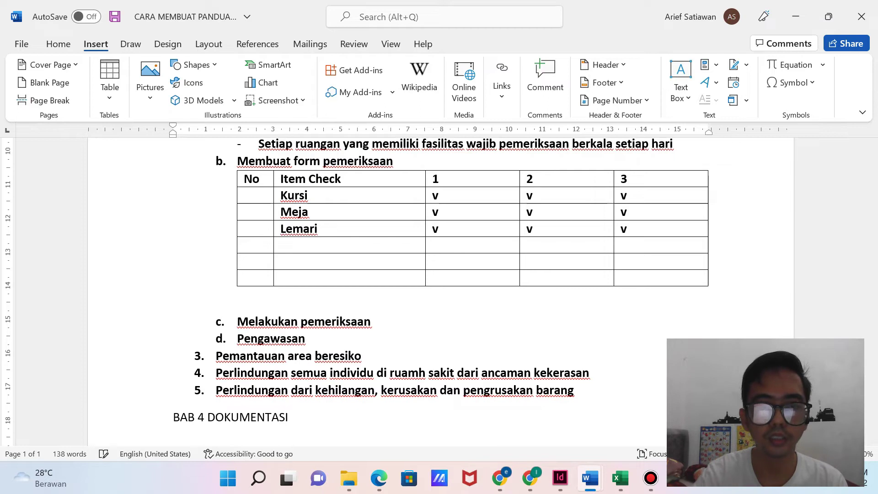
Add a new line after item 3 'Pemantauan area beresiko'.
click(372, 321)
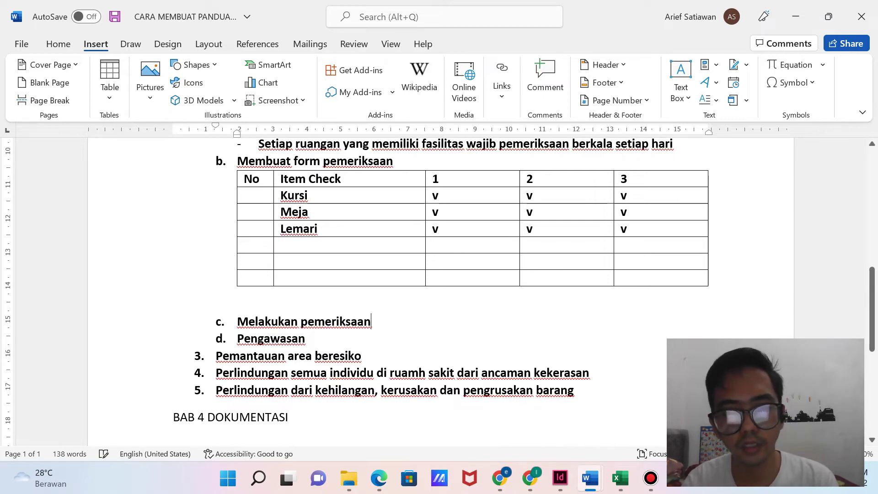
click(305, 338)
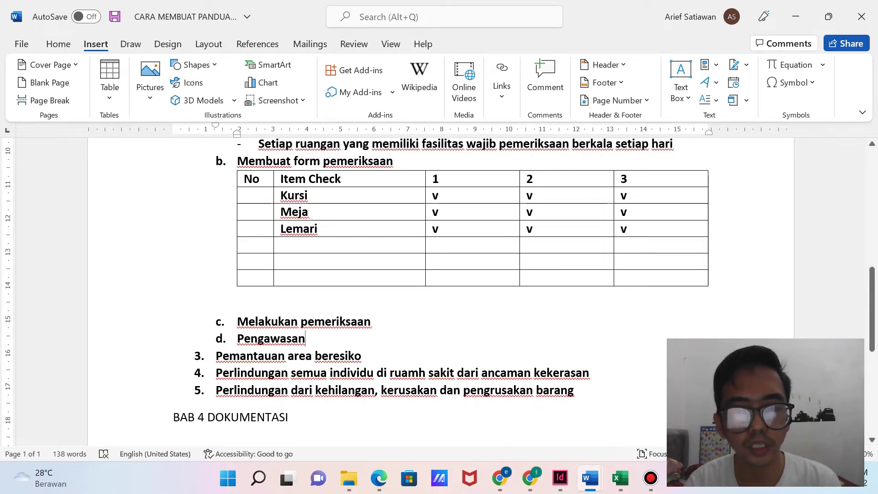
scroll(458, 274, up, 1)
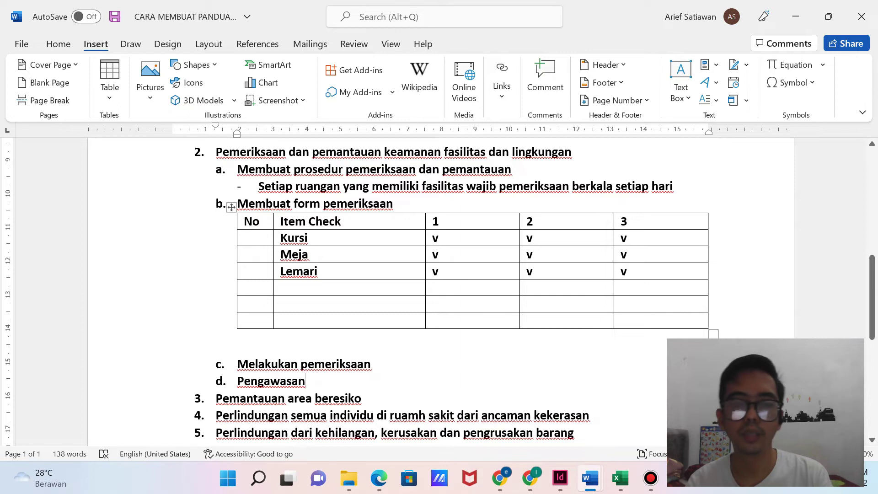
scroll(458, 274, down, 3)
click(361, 271)
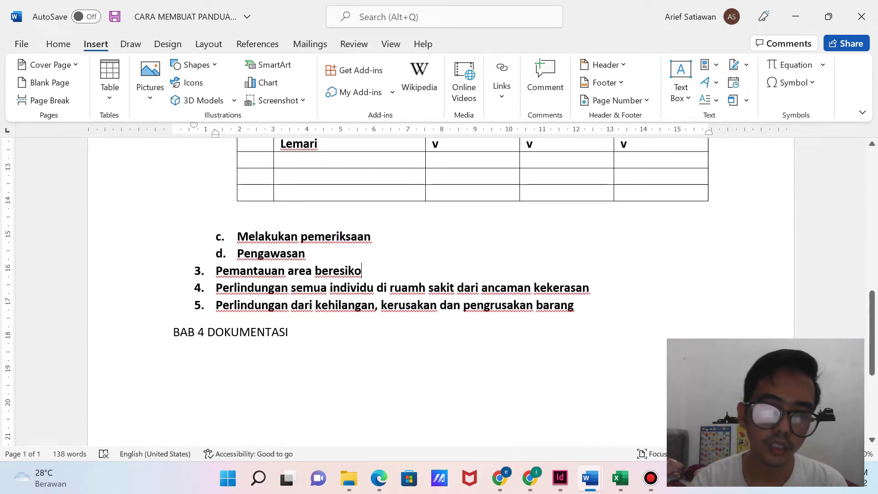
key(Return)
List numbered sub-items Daftar Area Beresiko, Daftar Area CCTV and Daftar Petugas Keamanan under item 3.
key(BackSpace)
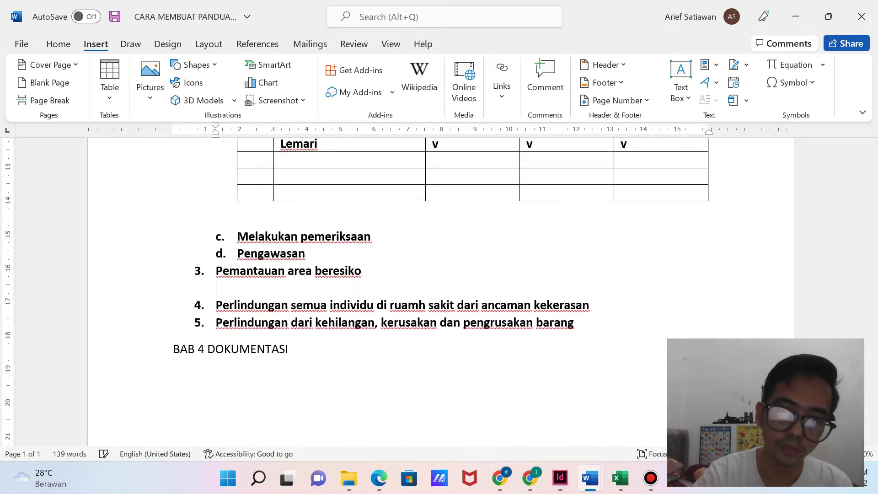
scroll(440, 293, up, 6)
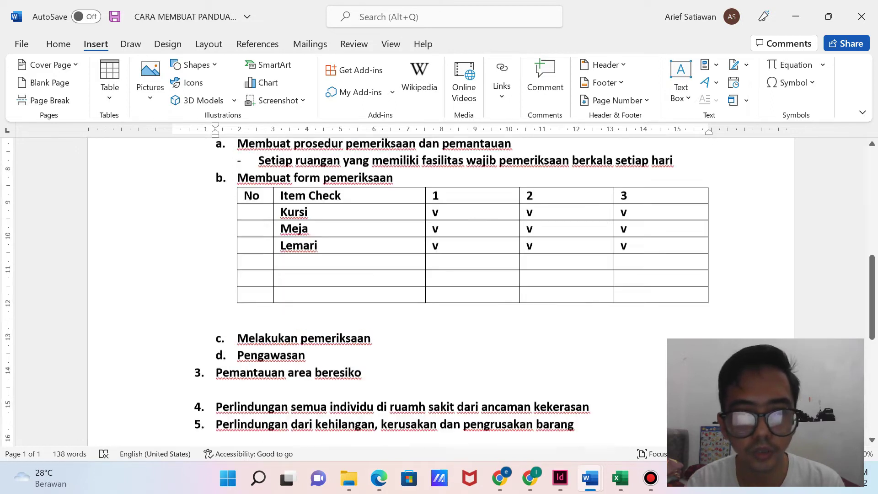
scroll(439, 292, down, 4)
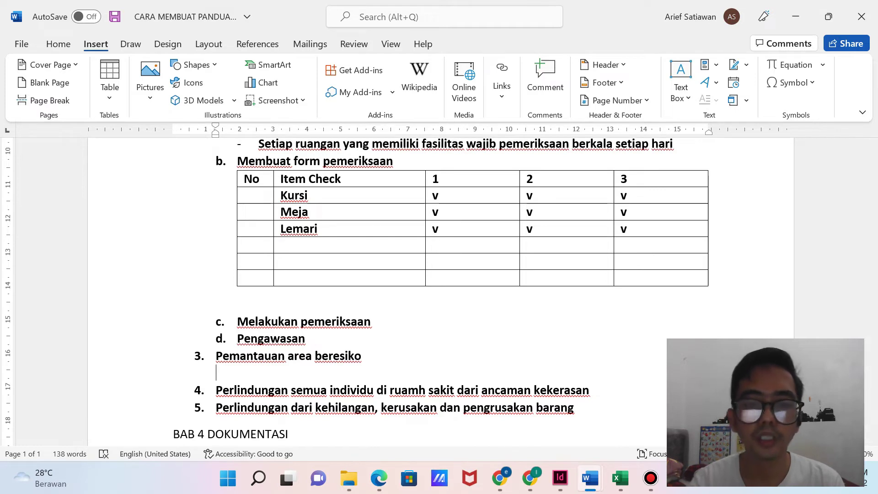
text(1. daftar Area Beresiko)
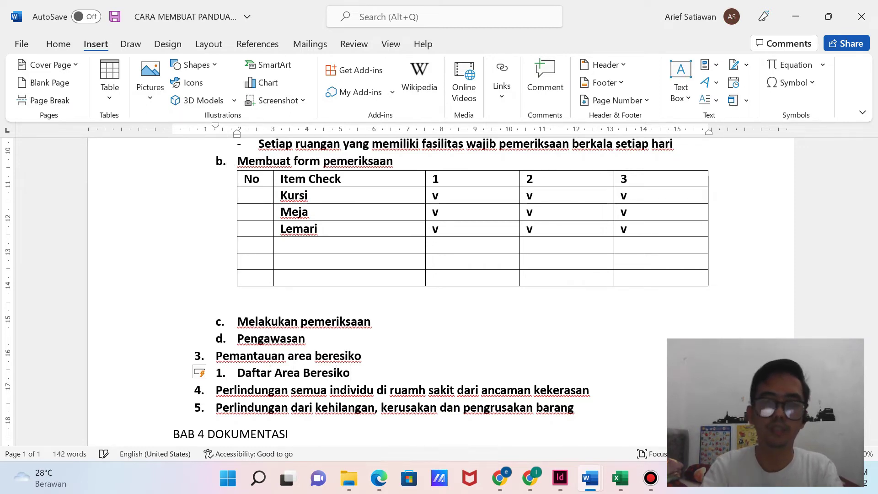
key(Return)
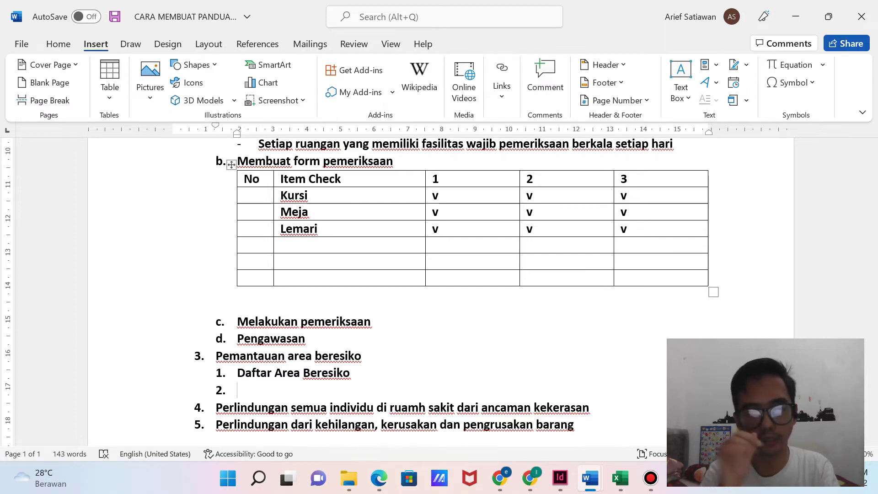
text(Daftar Area CCTV)
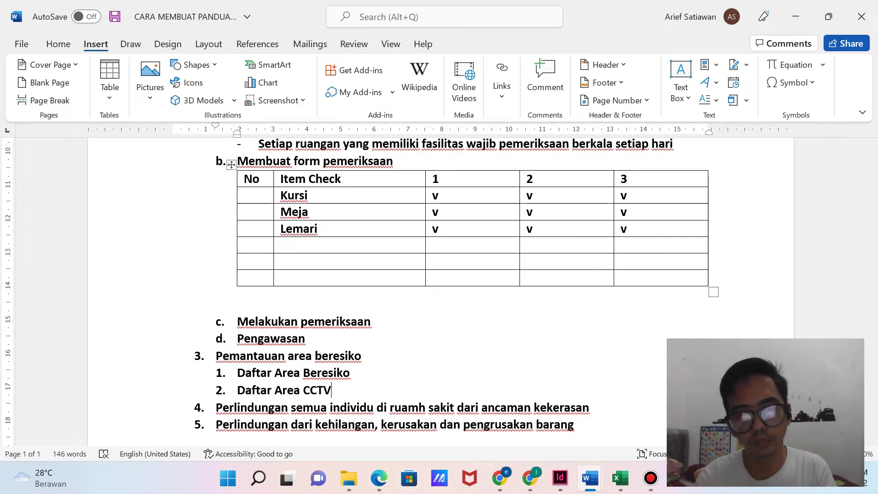
key(Return)
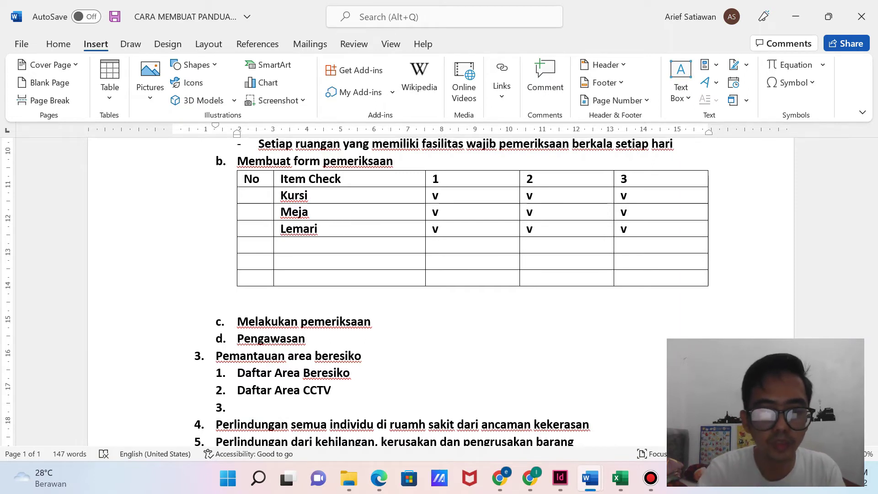
text(Daftar)
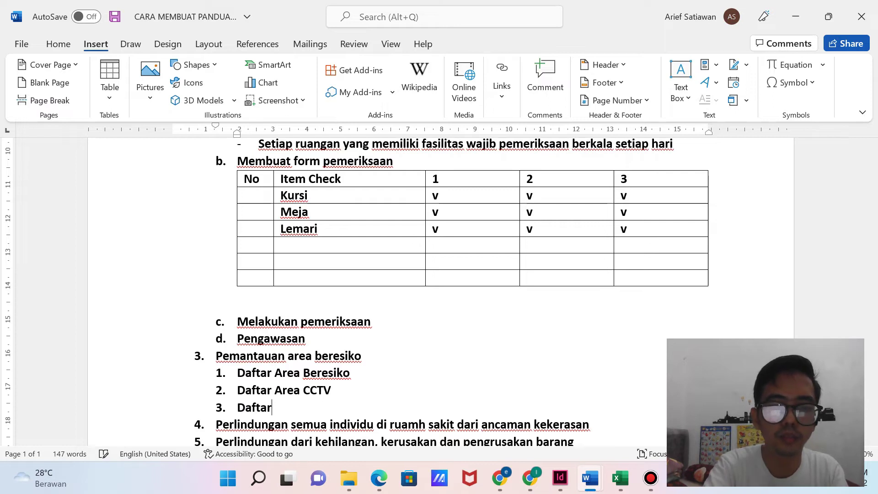
text( Petugas)
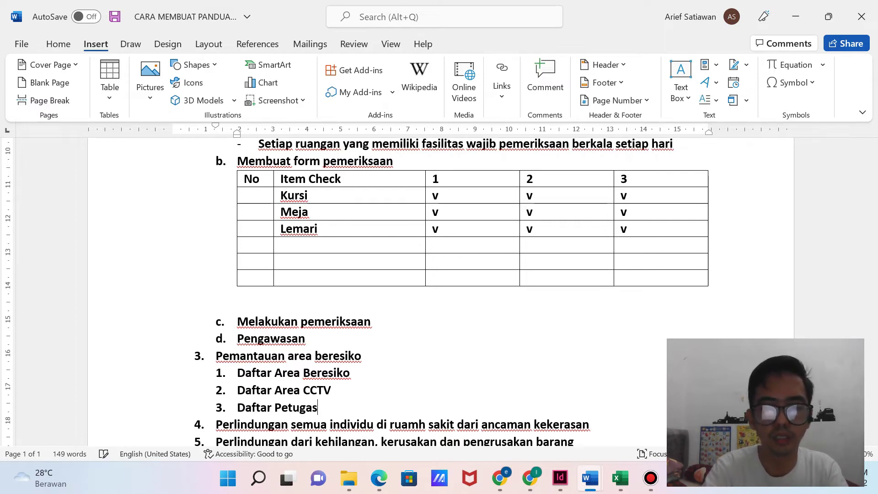
text( Keamanan)
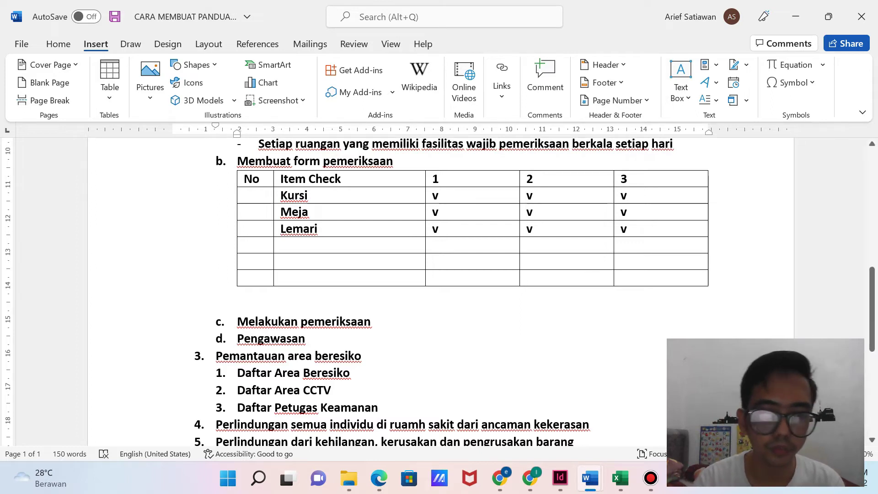
scroll(440, 293, down, 3)
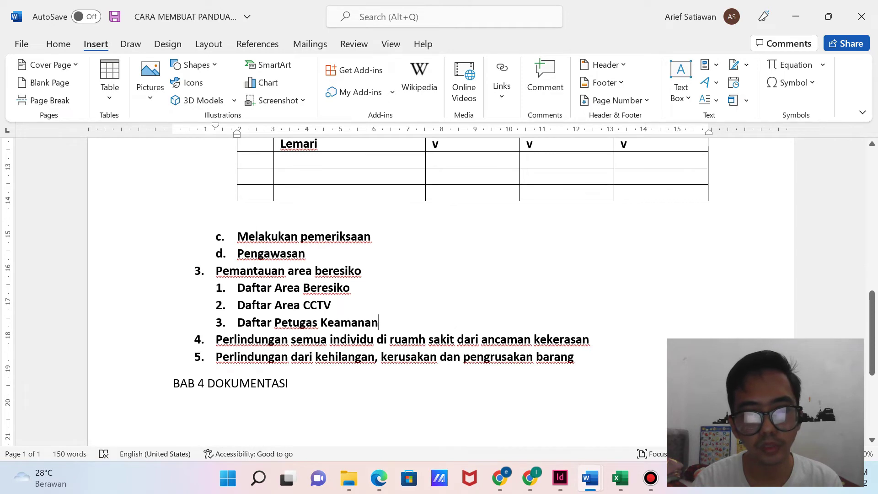
Remove 'Area' from 'Daftar Area CCTV' and add an empty fourth sub-item after Daftar Petugas Keamanan.
click(351, 288)
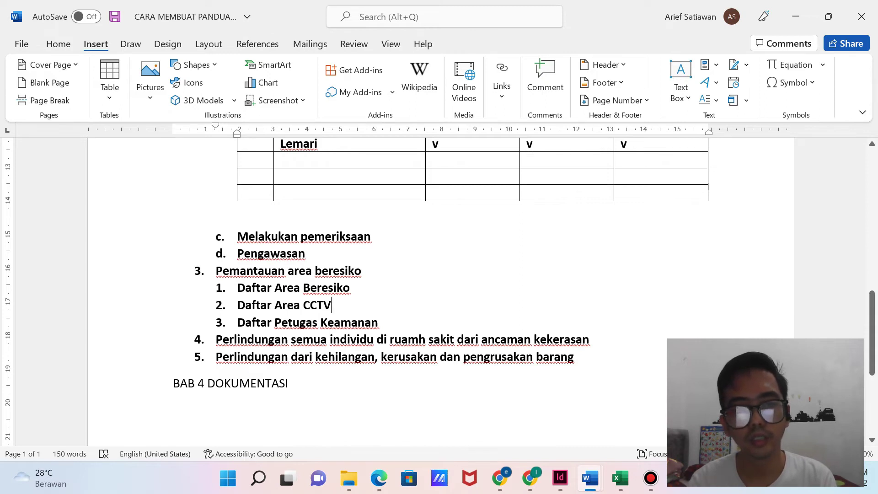
double_click(288, 305)
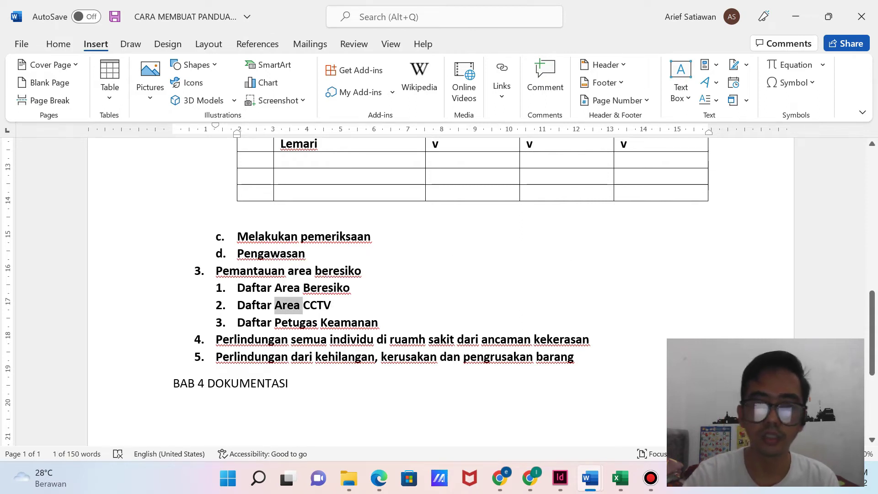
key(BackSpace)
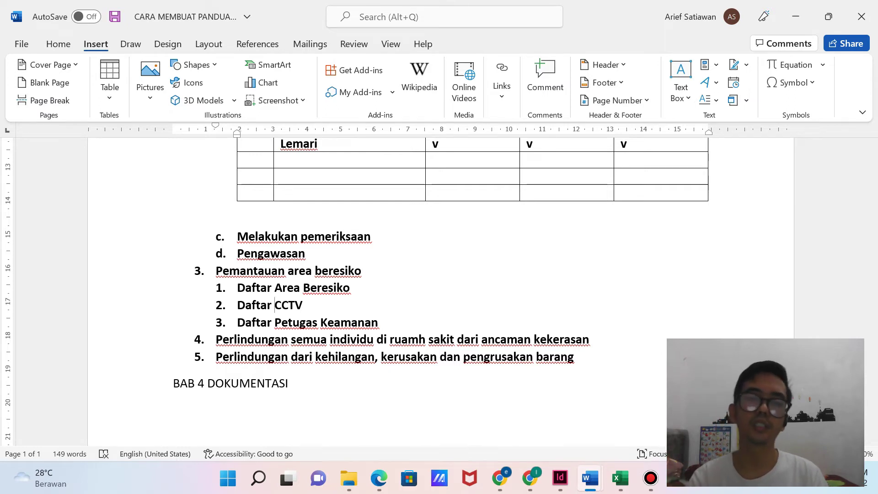
click(302, 305)
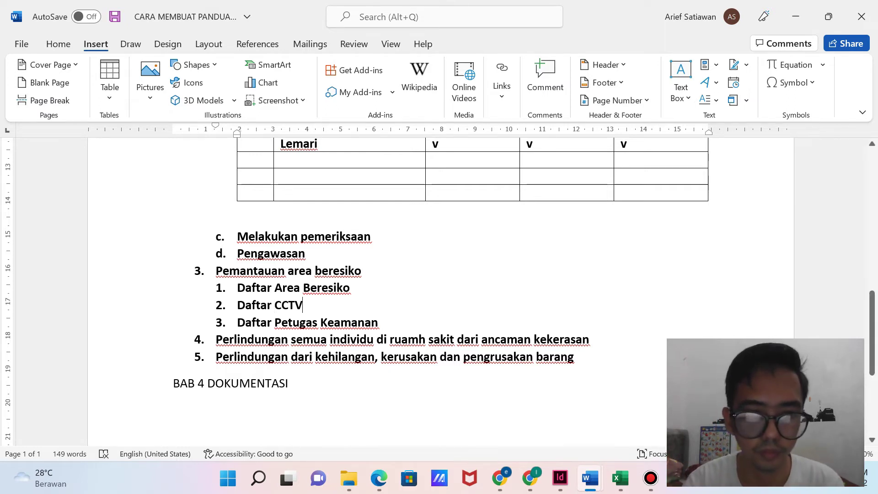
click(379, 323)
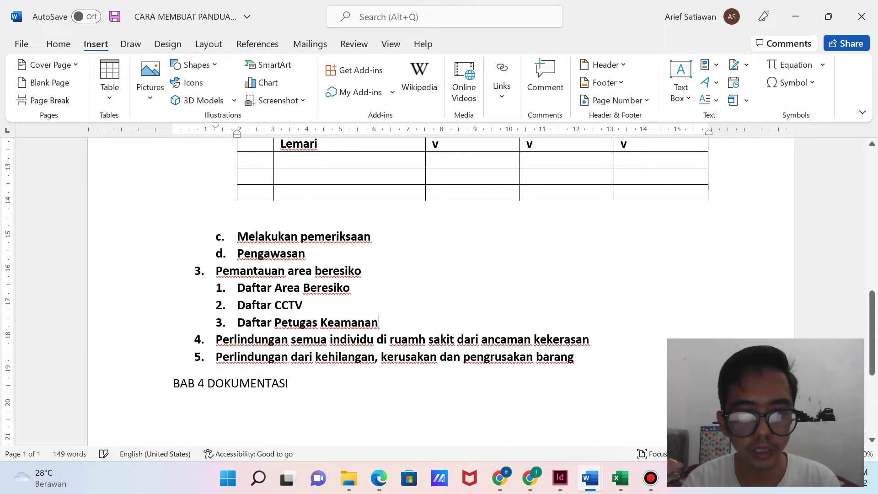
key(Return)
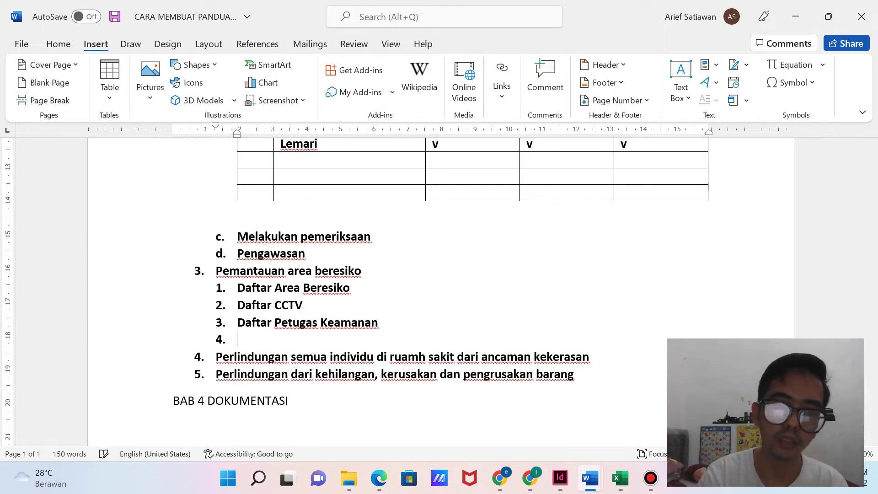
Replace the auto number and list '1. Jumlah Personil', 'Jam Kerja', 'Tupoksinya' and 'Patroli Keamanan'.
key(BackSpace)
text(1. )
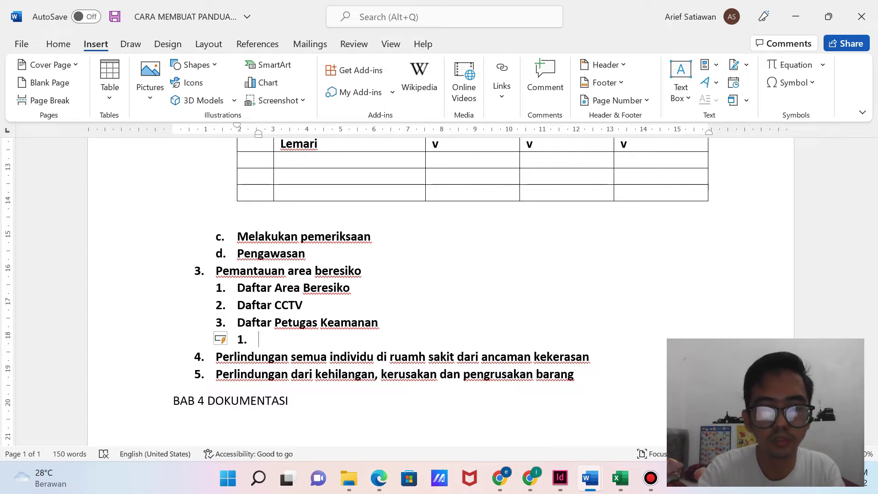
text(Jumlah )
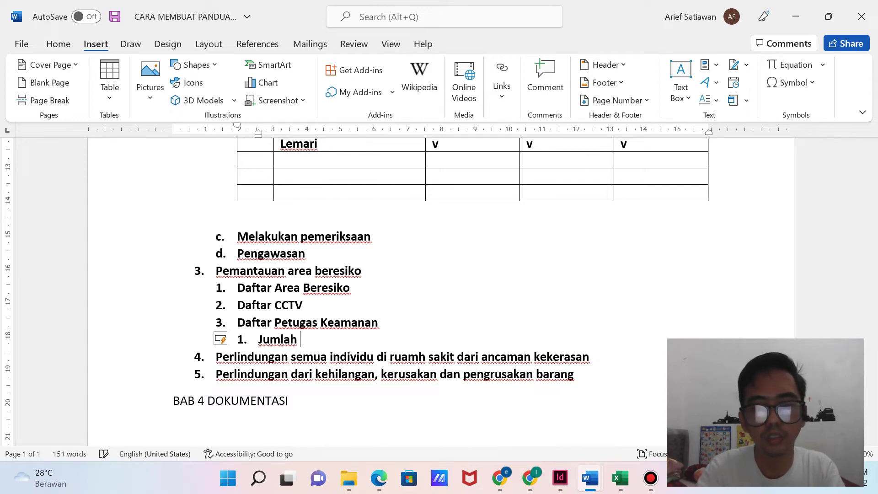
text(Personi)
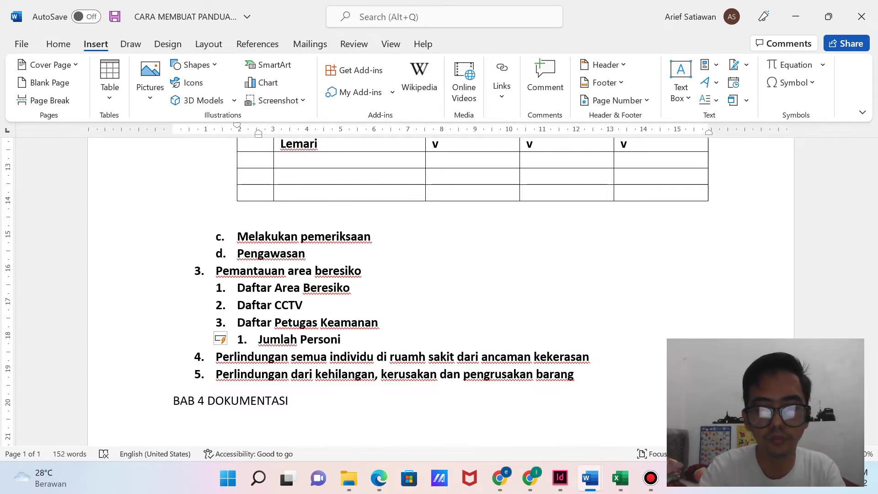
text(l)
key(Return)
text(Jam Kerja)
key(Return)
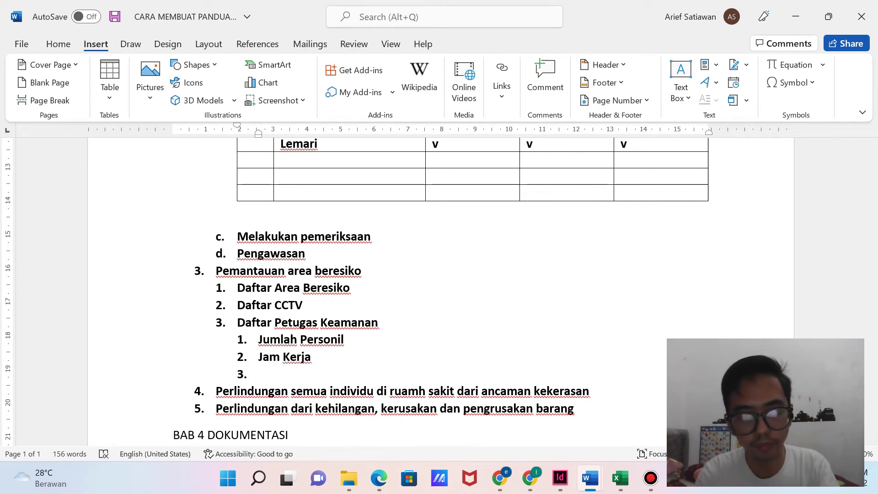
text(Tupoksinya)
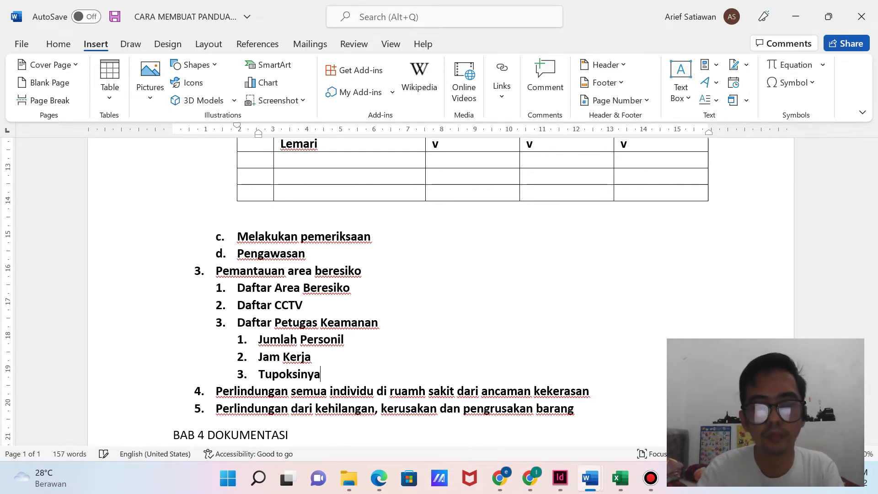
key(Return)
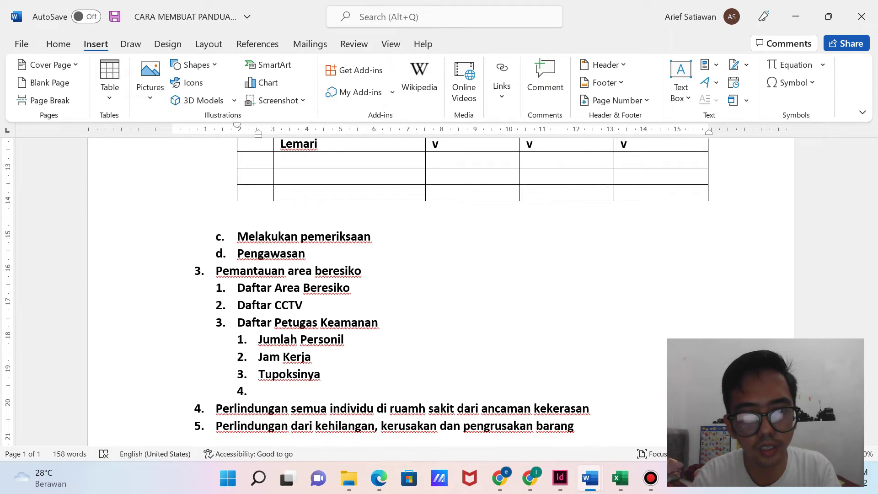
text(Patri)
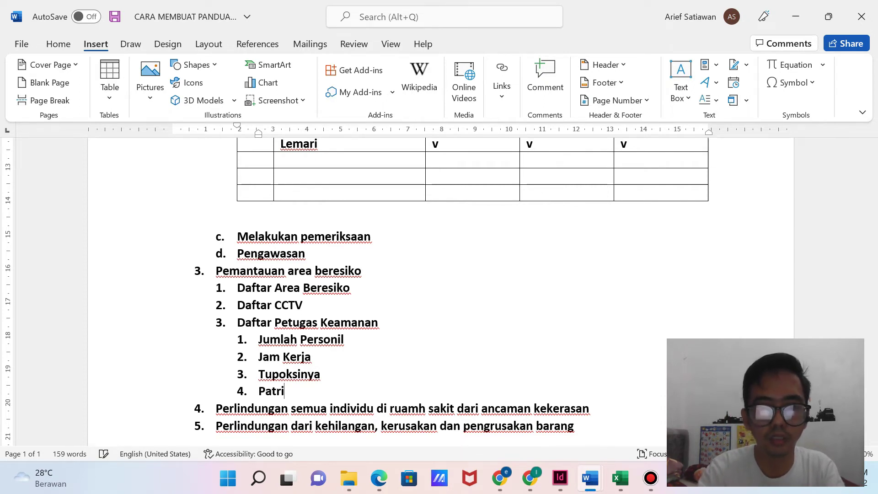
key(BackSpace)
text(oli Keamanan)
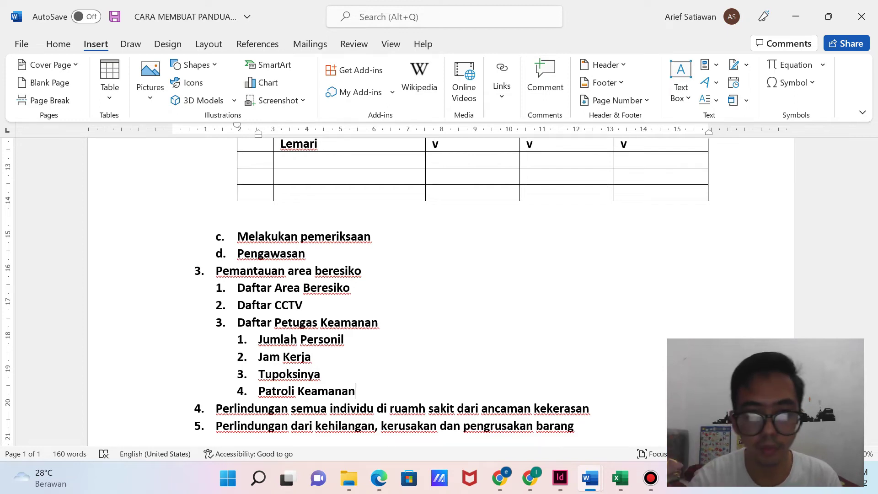
Insert 'Mapping' as a new point between Tupoksinya and Patroli Keamanan.
click(259, 391)
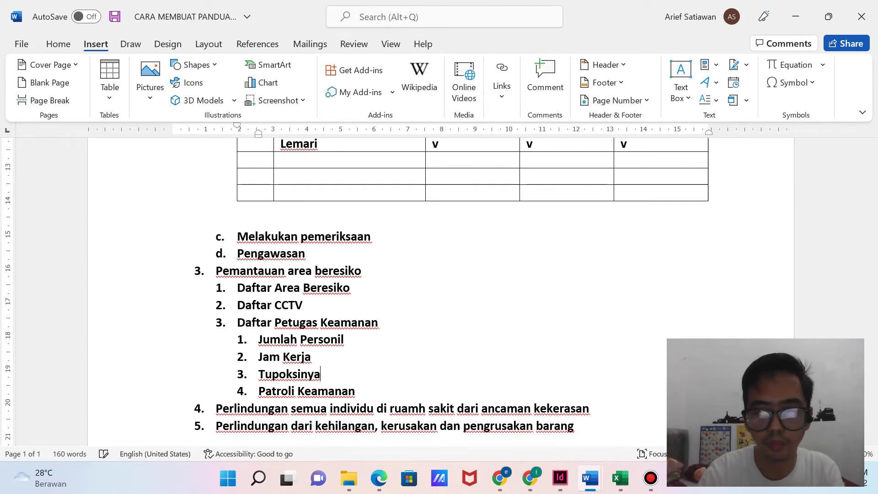
key(Return)
text(Mapping)
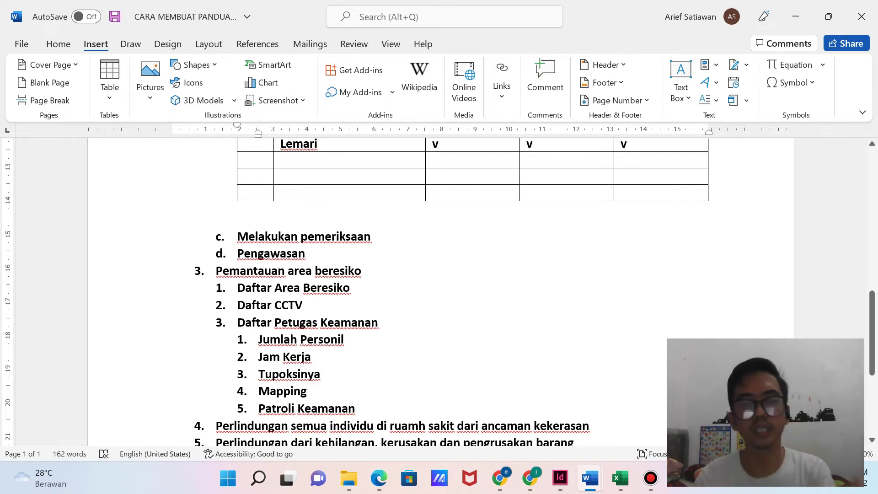
drag(361, 408, 237, 288)
click(313, 357)
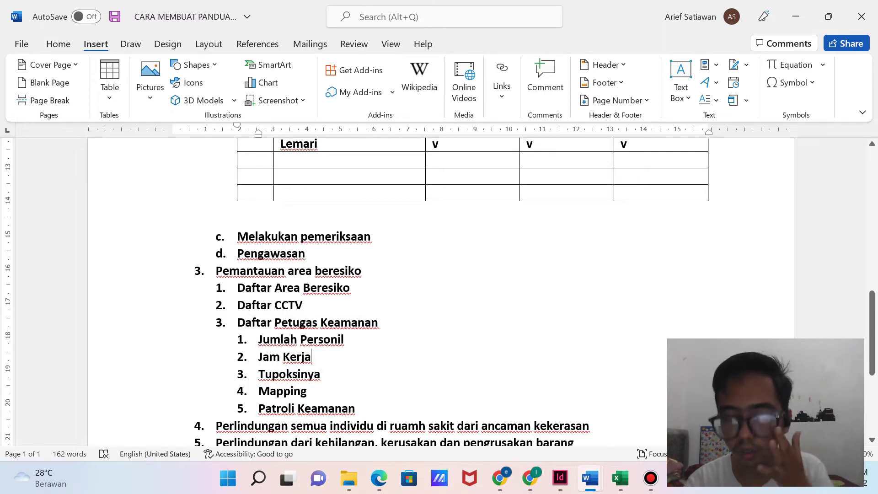
scroll(438, 275, down, 3)
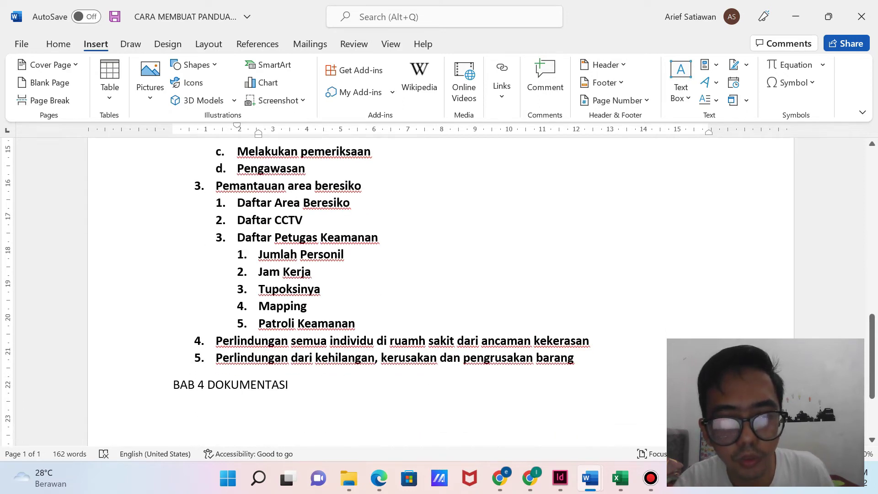
Correct the typo 'ruamh' to 'rumah' in item 4.
click(402, 340)
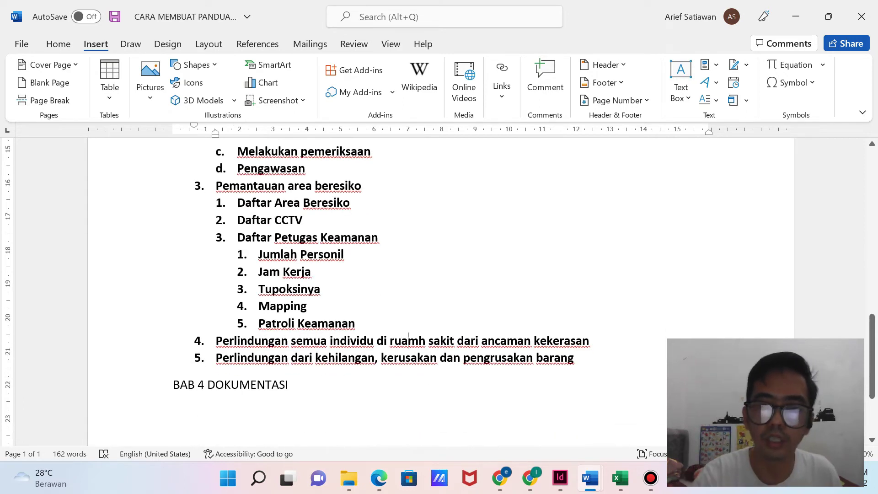
key(BackSpace)
key(Right)
text(a)
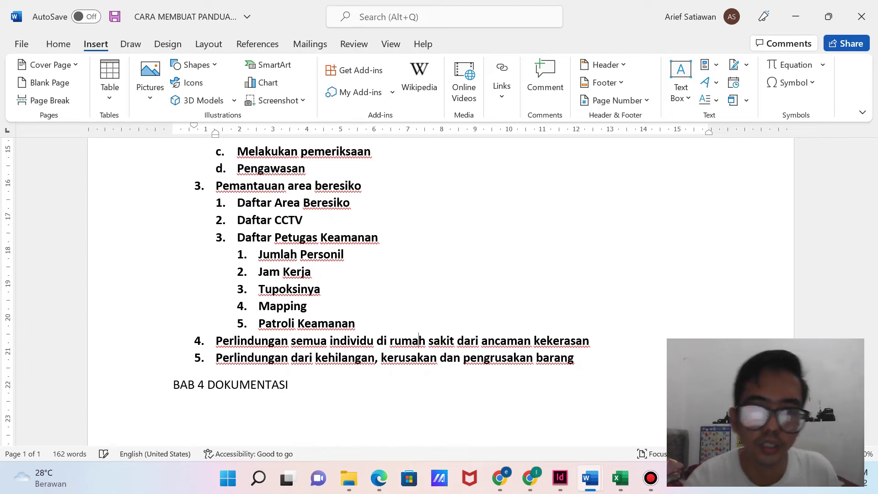
Add an empty unnumbered line directly below item 4.
click(590, 341)
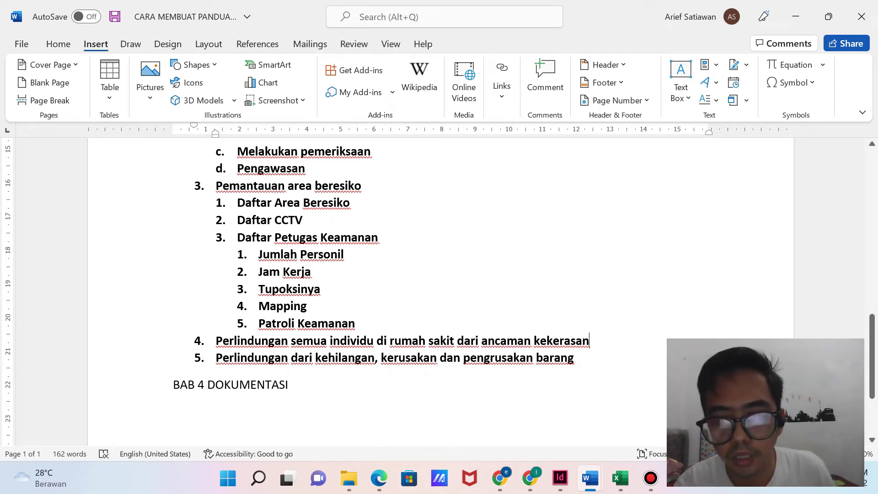
key(Return)
key(BackSpace)
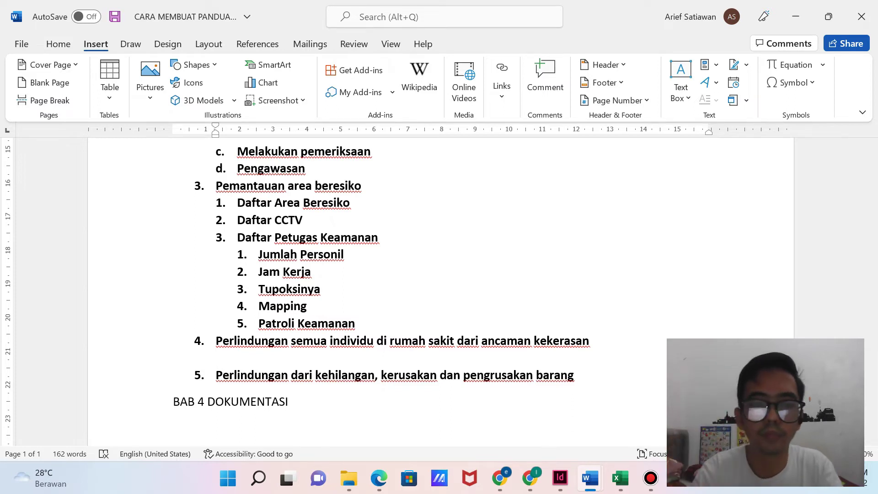
Add sub-points a. 'Prosedur perlindungan individu dari ancaman' and b. 'Prosedur penanganan insiden kekerasan'.
text(a.)
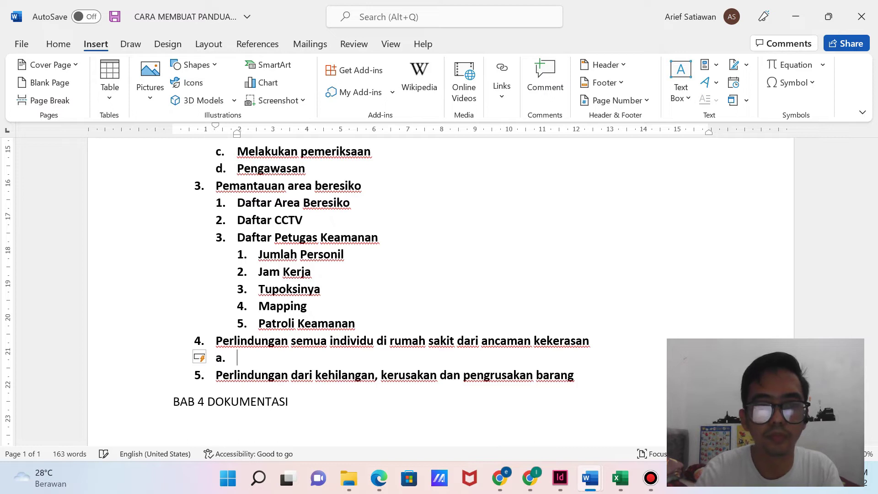
text( Prosedur )
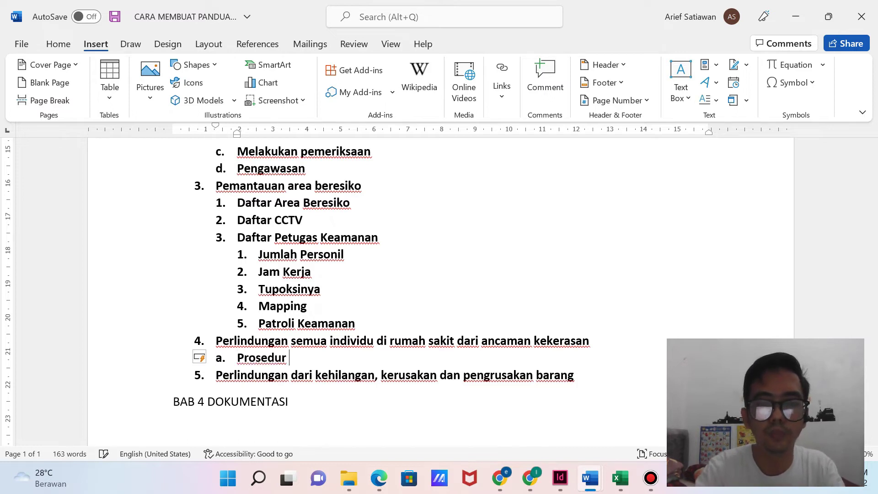
text(perli)
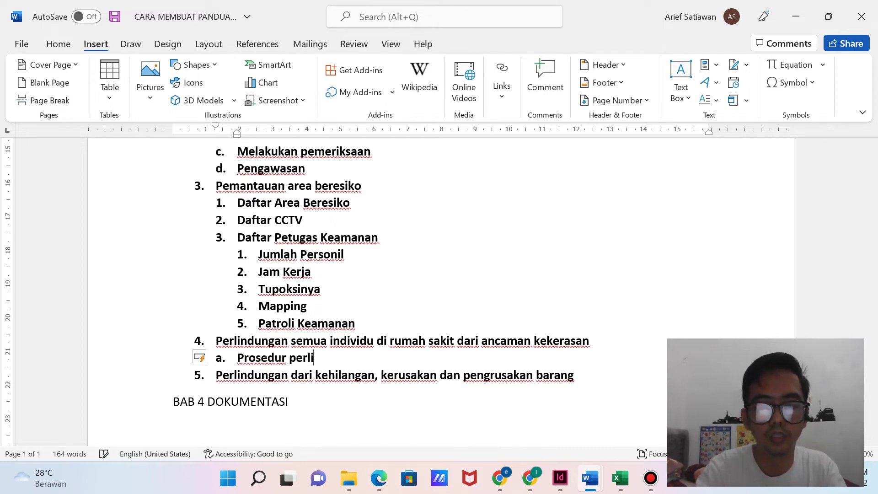
text(ndungan ind)
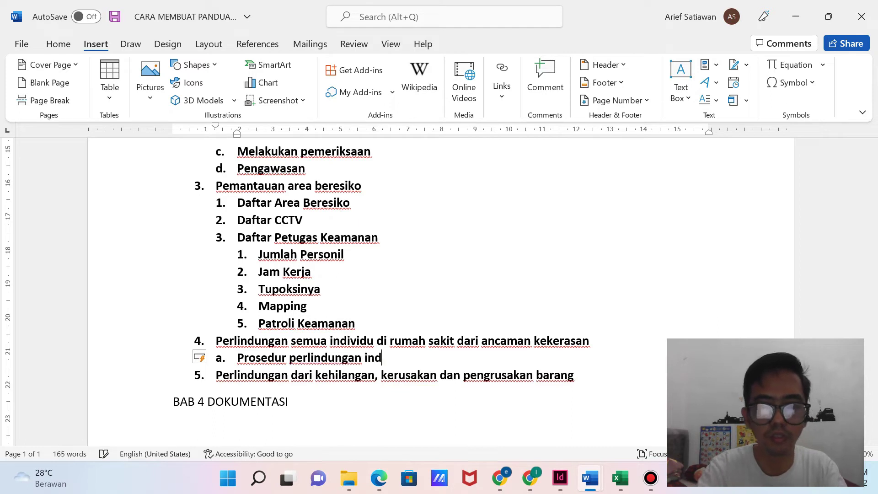
text(ividu dari )
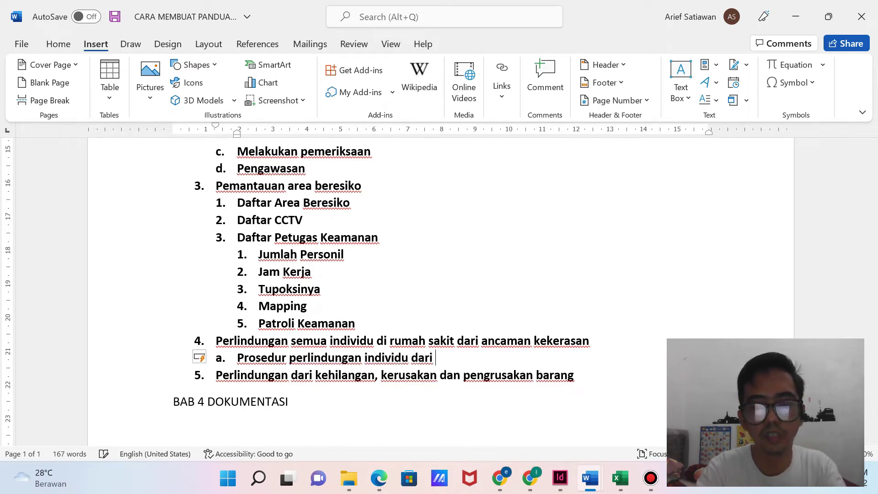
text(ancaman)
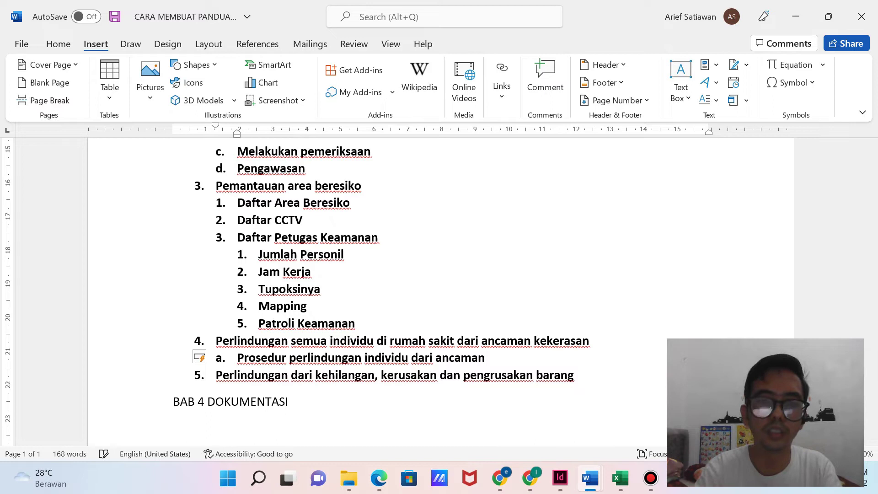
key(Return)
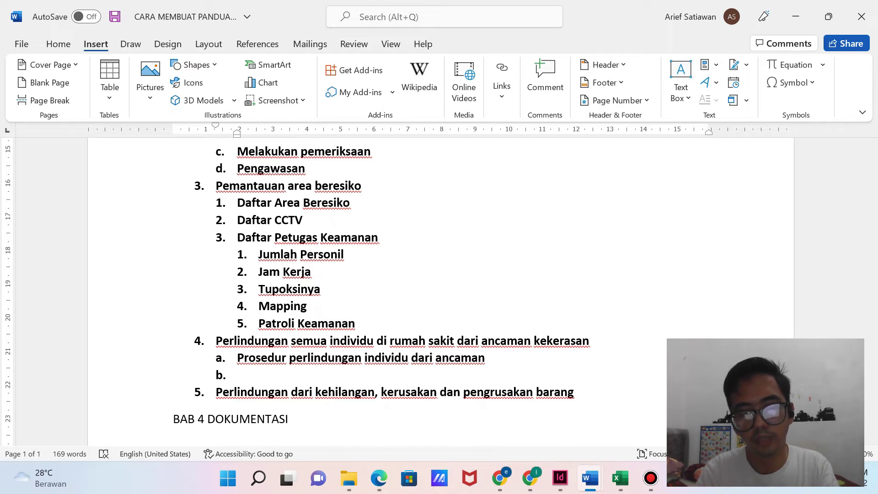
text(Prosed)
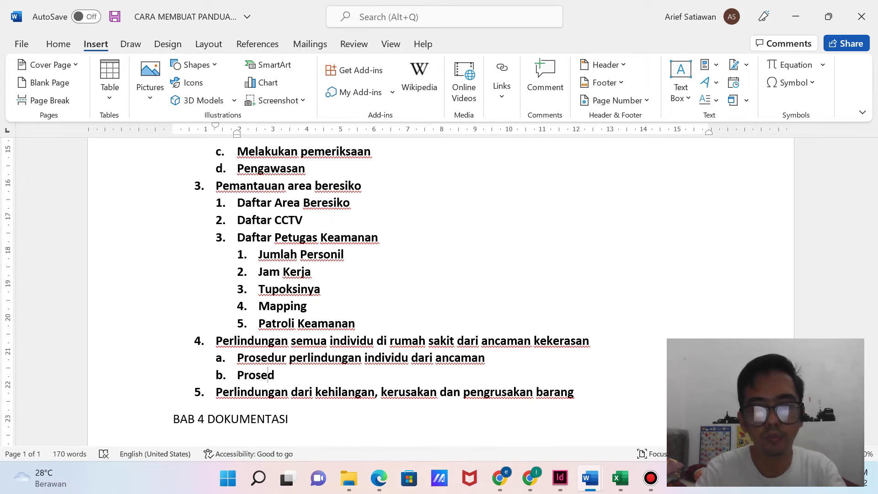
text(ur penanganan )
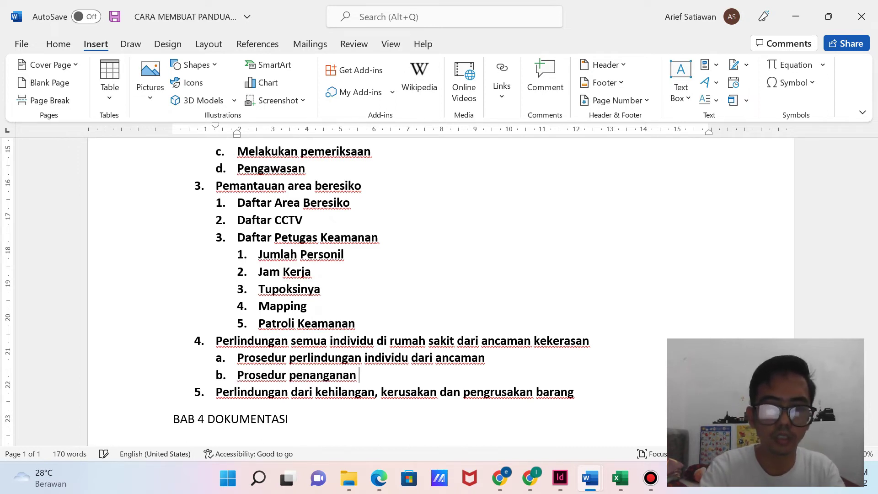
text(insid)
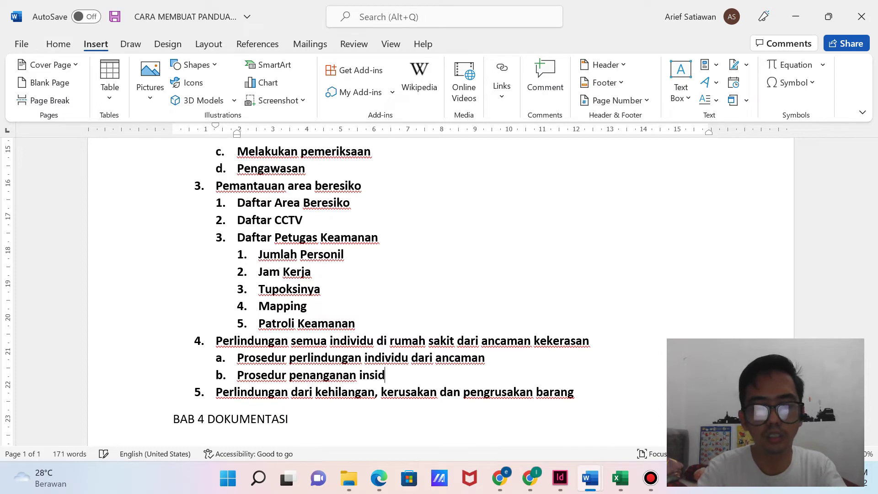
text(en kepada)
key(BackSpace)
key(BackSpace)
key(BackSpace)
key(BackSpace)
key(BackSpace)
text(ekeke)
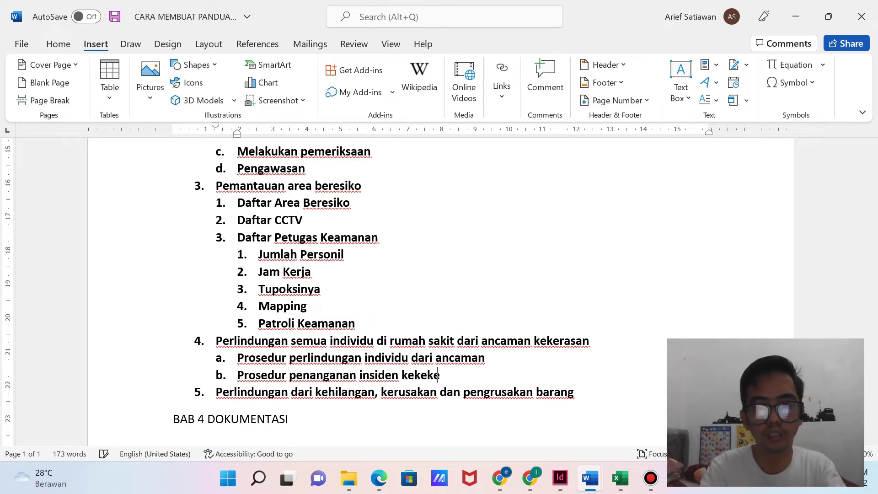
key(BackSpace)
key(BackSpace)
text(rasan)
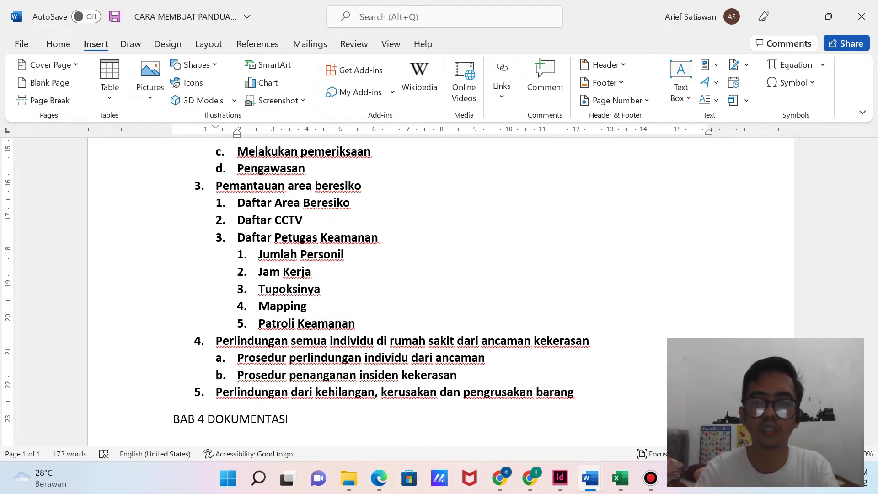
key(Return)
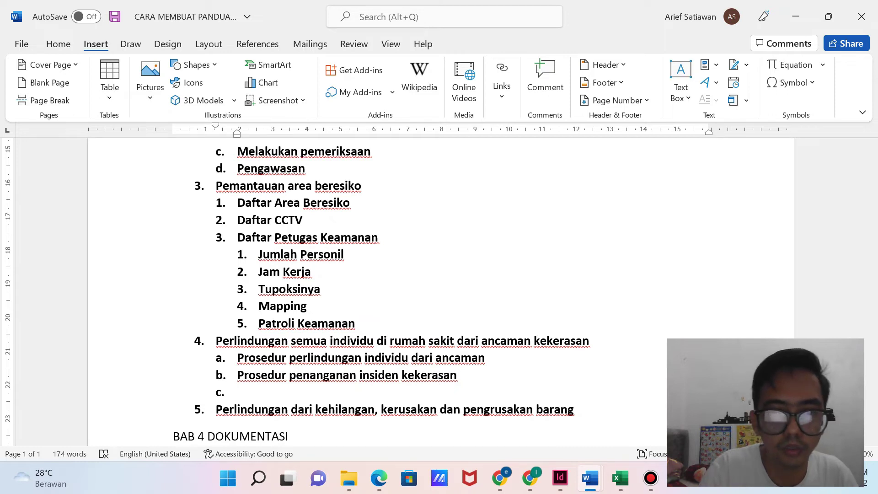
Add 'Daftar Fasilitas Pendukung keamanan' as a new item after Patroli Keamanan.
click(356, 323)
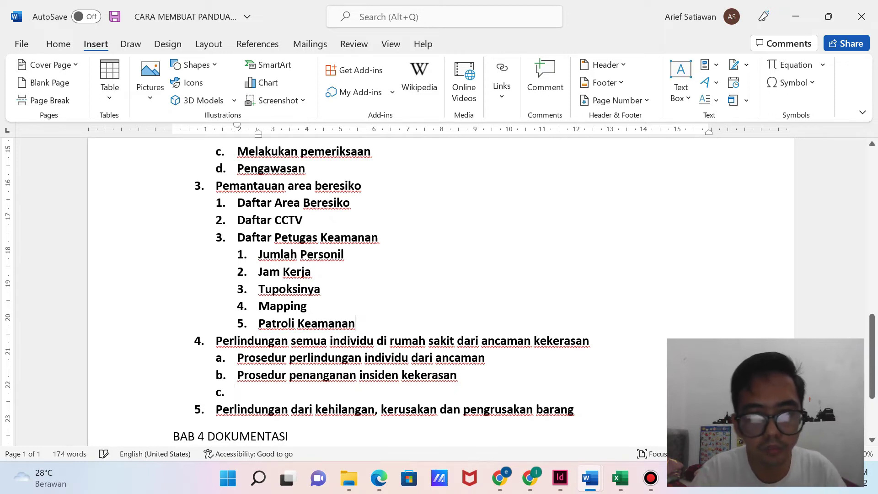
key(Return)
text(Daftar Fasili)
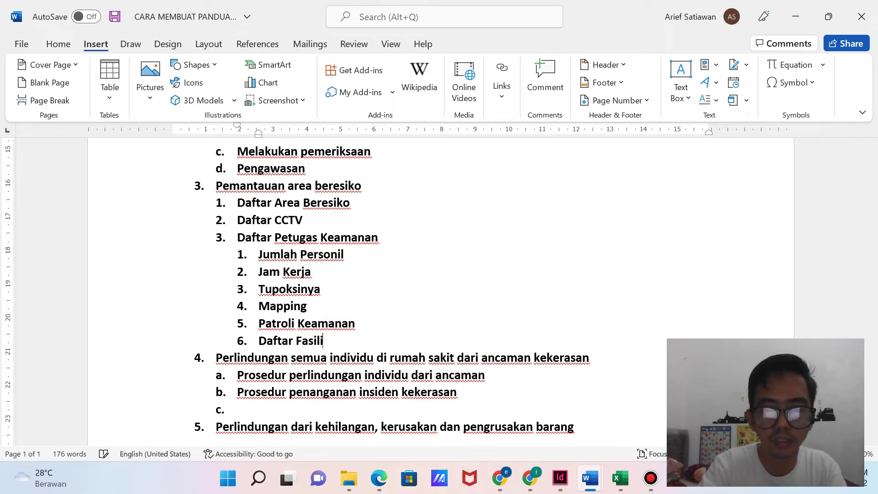
text(tas Pendukung keamanan)
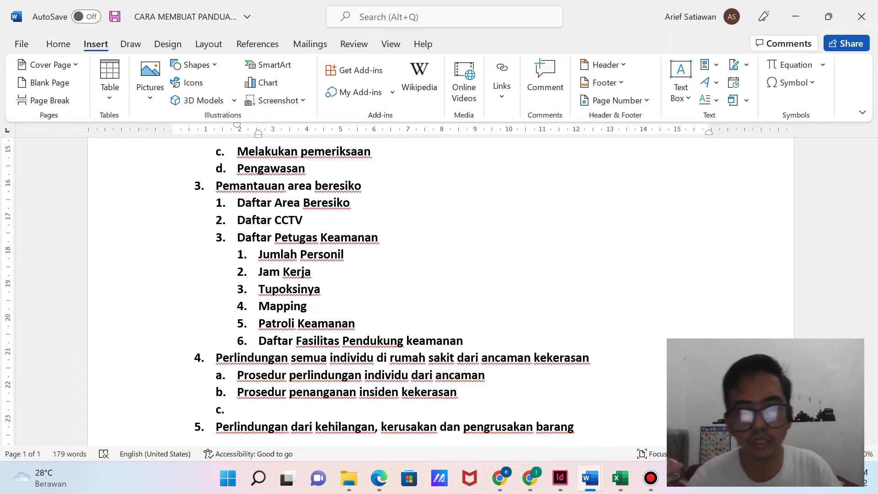
Delete the empty sub-point c. so item 5 follows sub-item b. directly.
click(237, 409)
scroll(441, 291, down, 2)
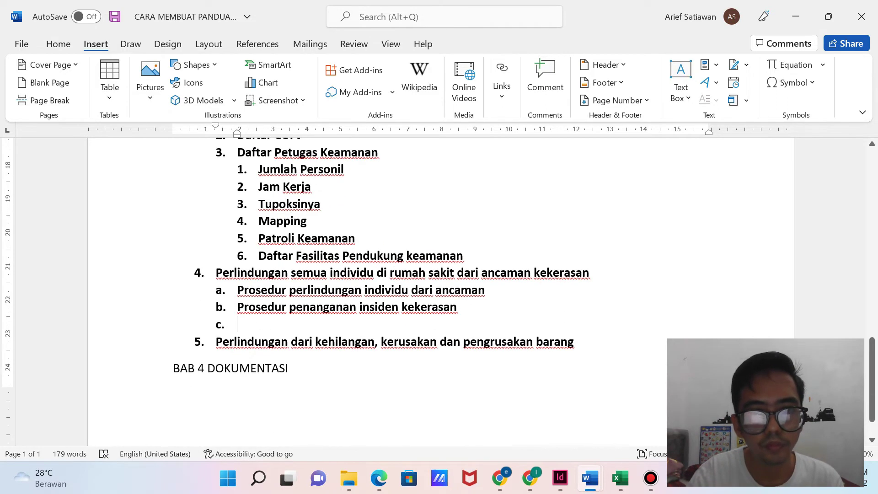
scroll(441, 291, up, 2)
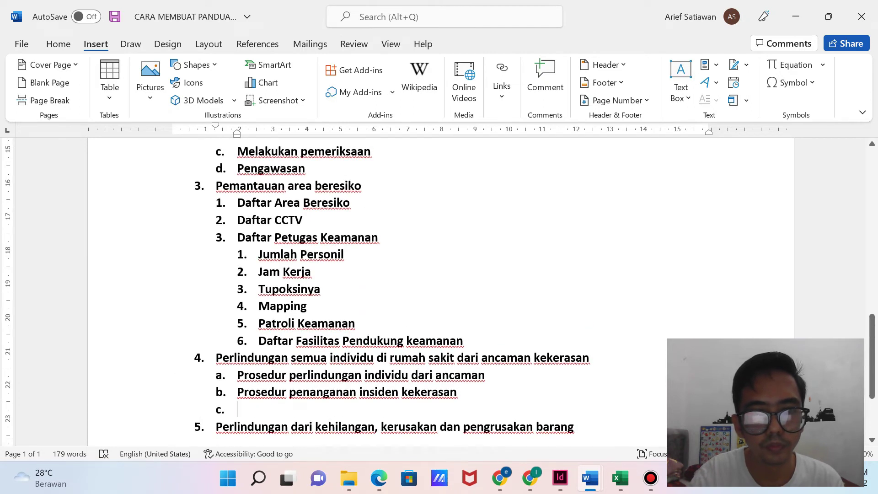
scroll(441, 292, down, 1)
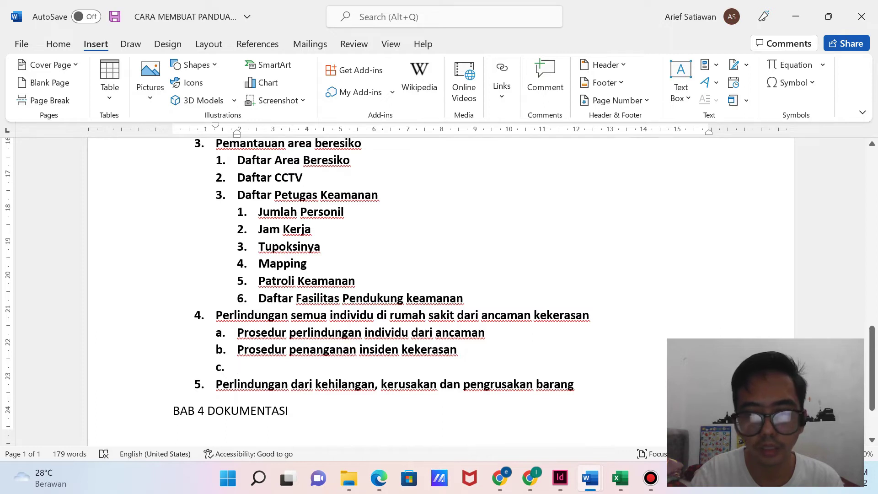
click(651, 478)
click(651, 478)
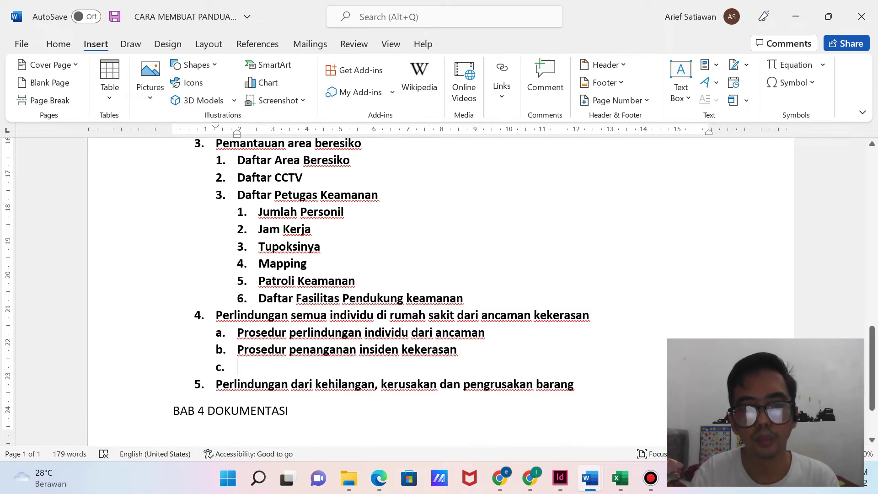
key(BackSpace)
key(BackSpace)
key(BackSpace)
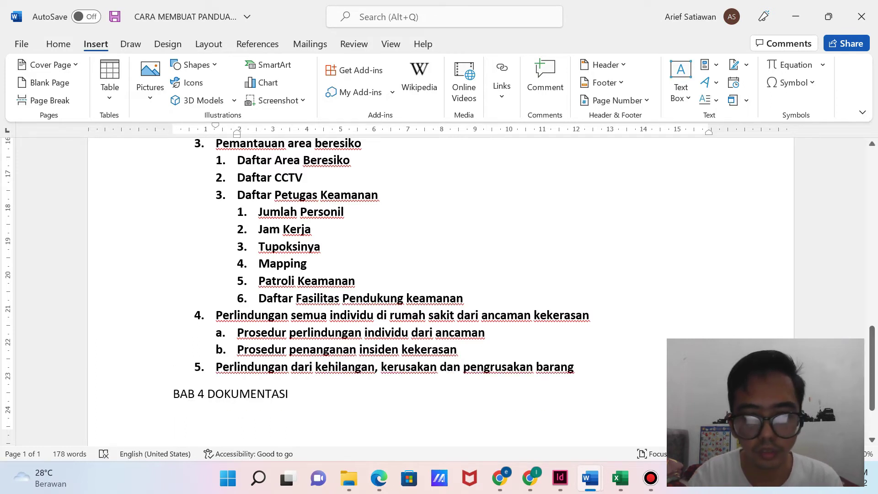
click(575, 367)
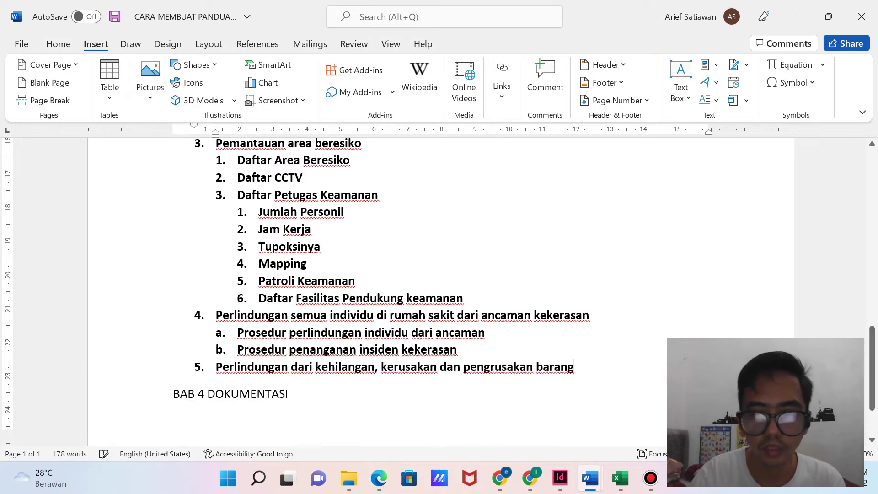
Give item 5 sub-items 'Prosedur perlindungan barang', 'Fasilitas pendukung perlindungan barang' and 'Prosedur penanganan insiden kehilangan'.
key(Return)
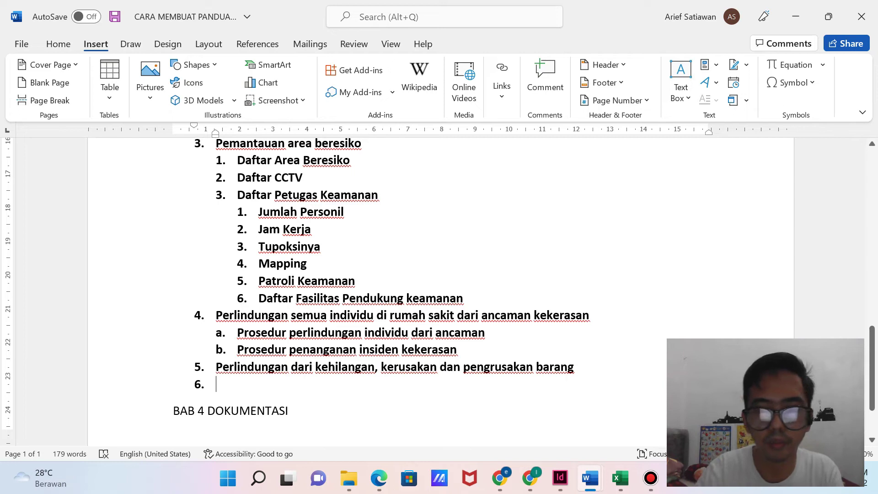
key(Return)
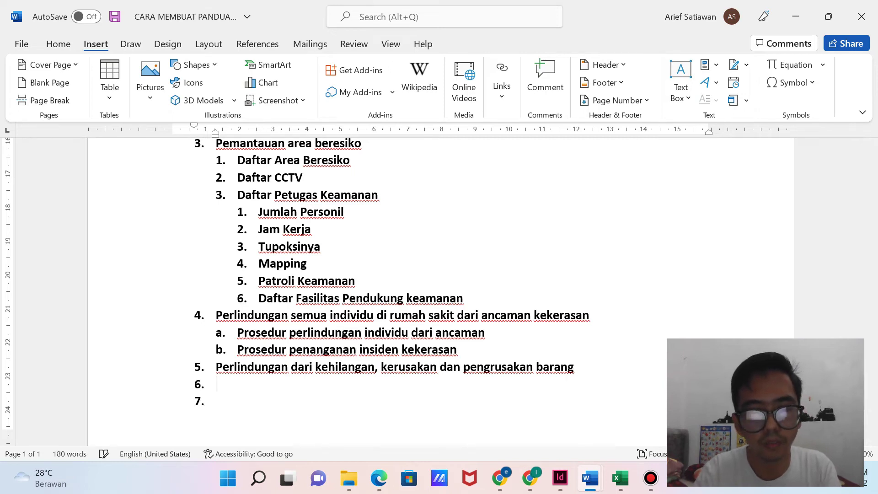
key(BackSpace)
text(a. )
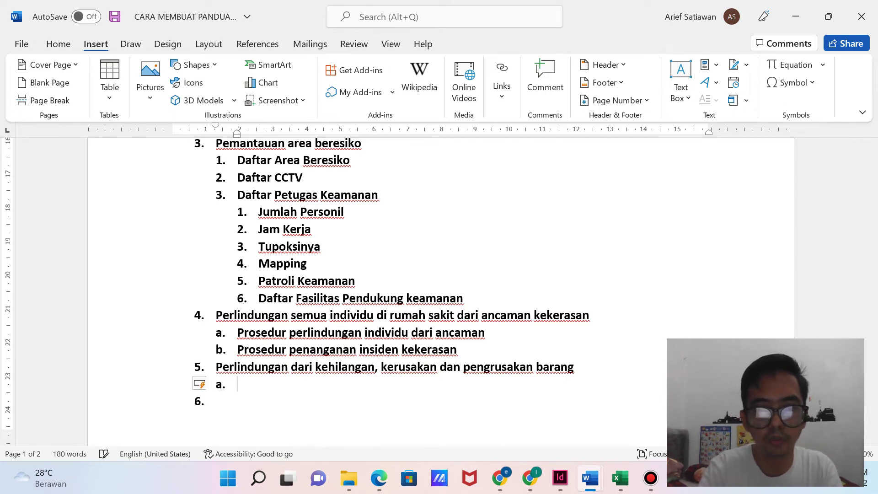
text(Prosedur pe)
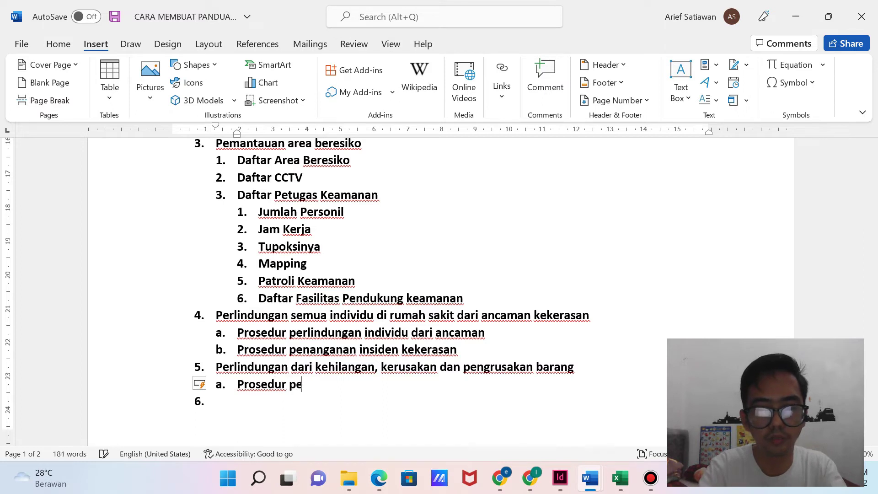
text(rlindungan barang)
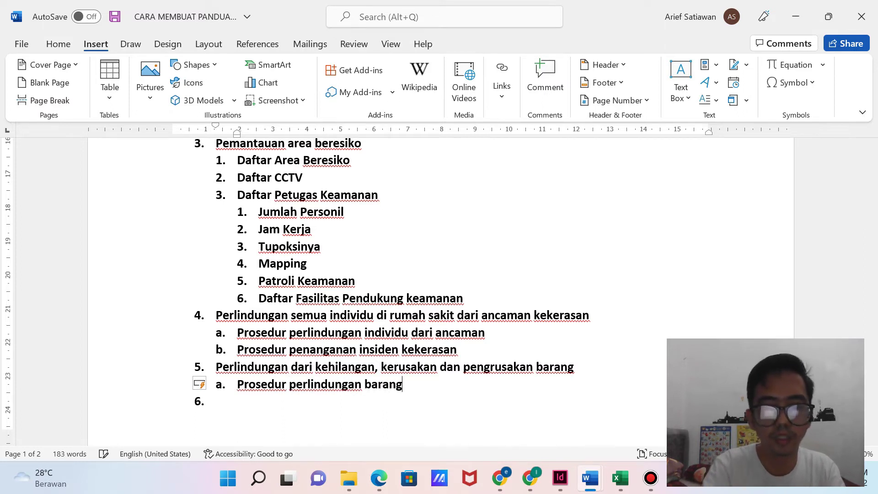
key(Return)
text(F)
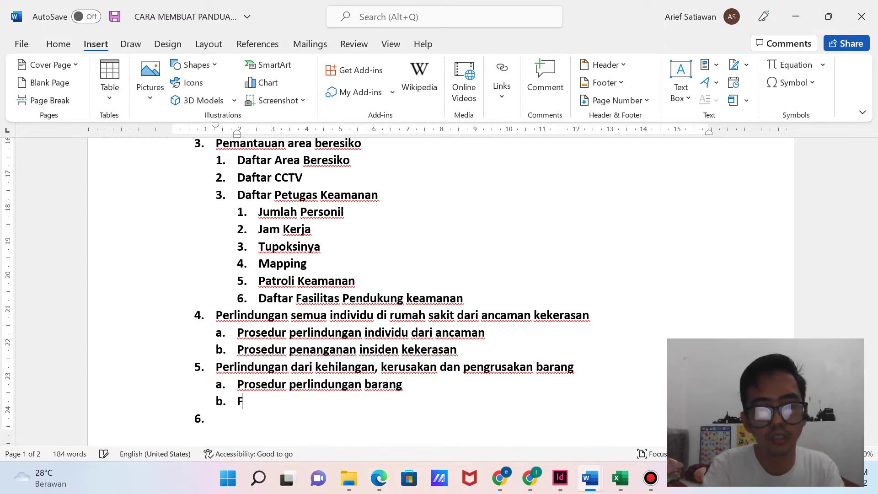
text(asilitas pen)
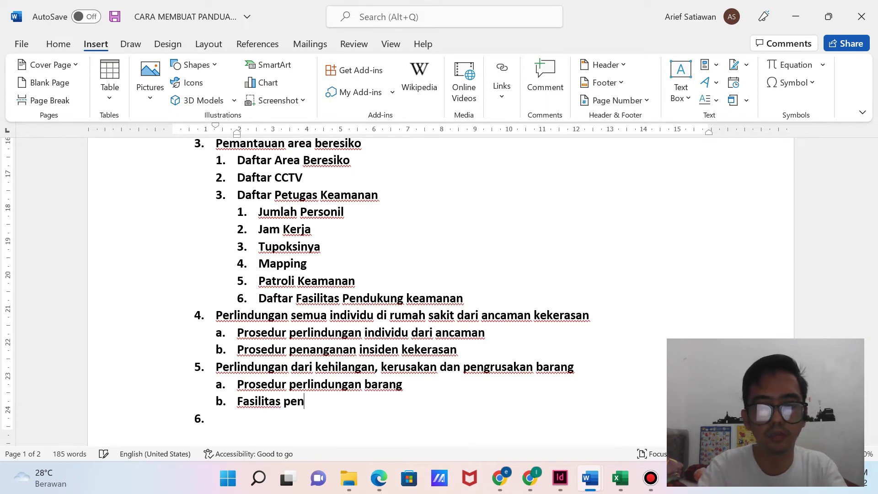
text(dukung perlindun)
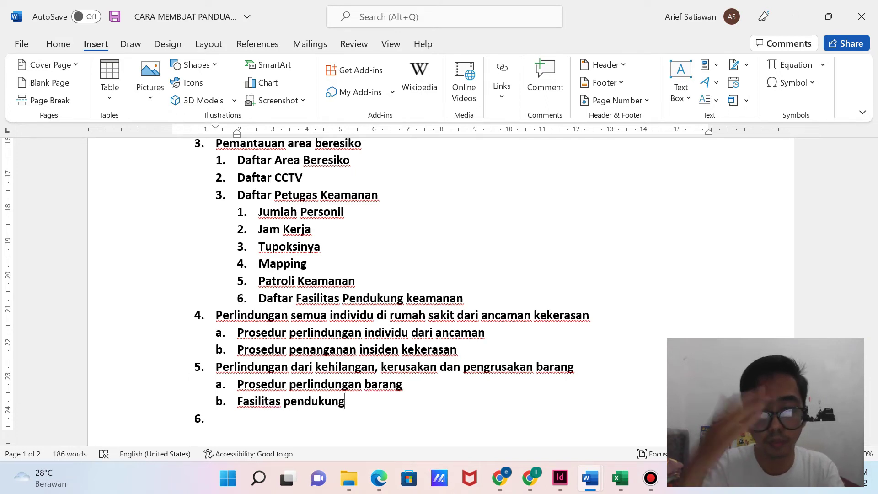
text(gan barang)
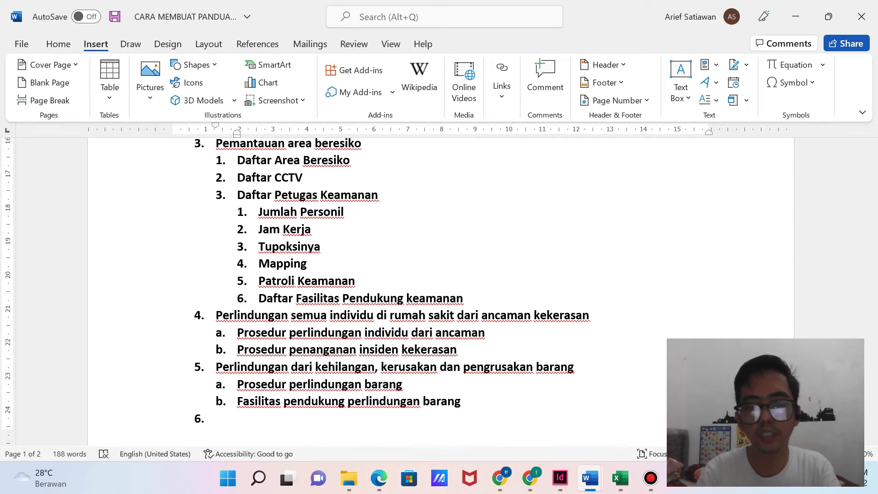
key(Tab)
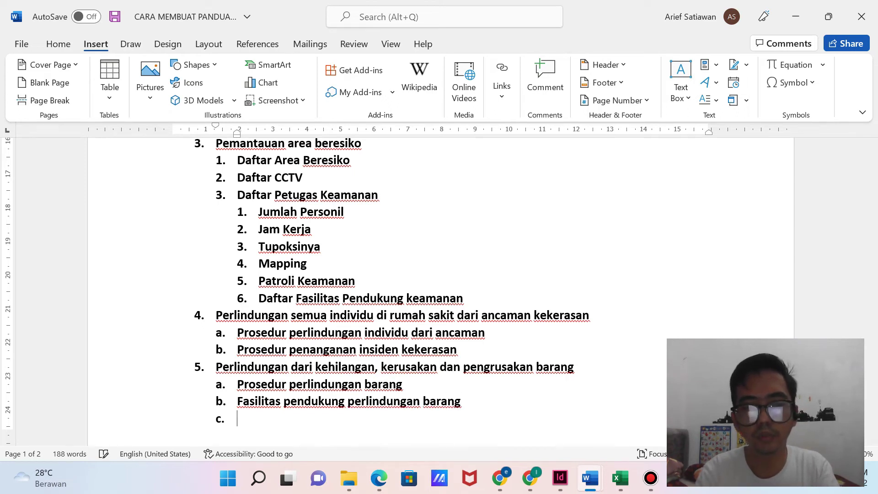
text(Prosedur penanganan insiden kehilangan)
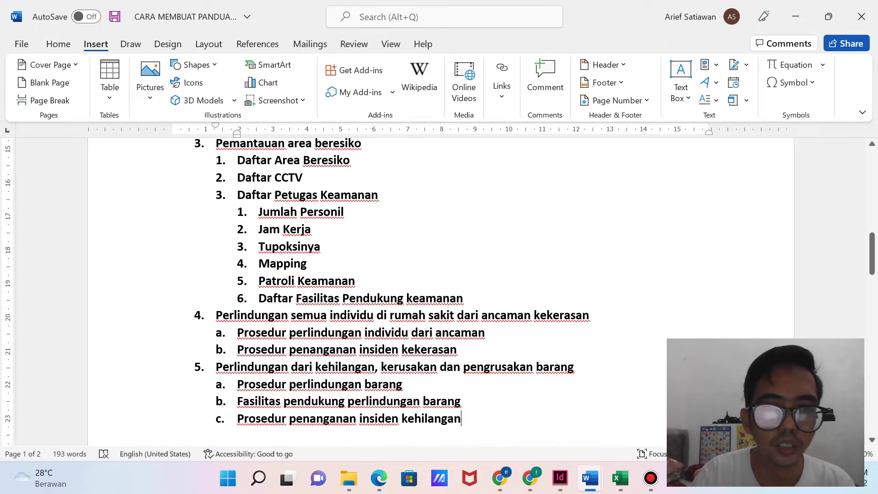
Switch to the KARS accreditation PDF in Edge around page 106.
scroll(440, 293, up, 3)
scroll(439, 293, down, 5)
scroll(377, 252, down, 2)
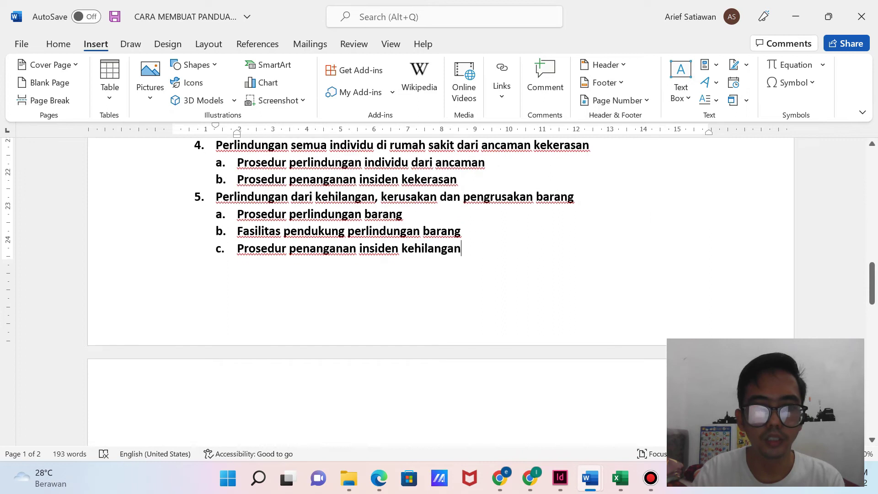
scroll(439, 293, up, 15)
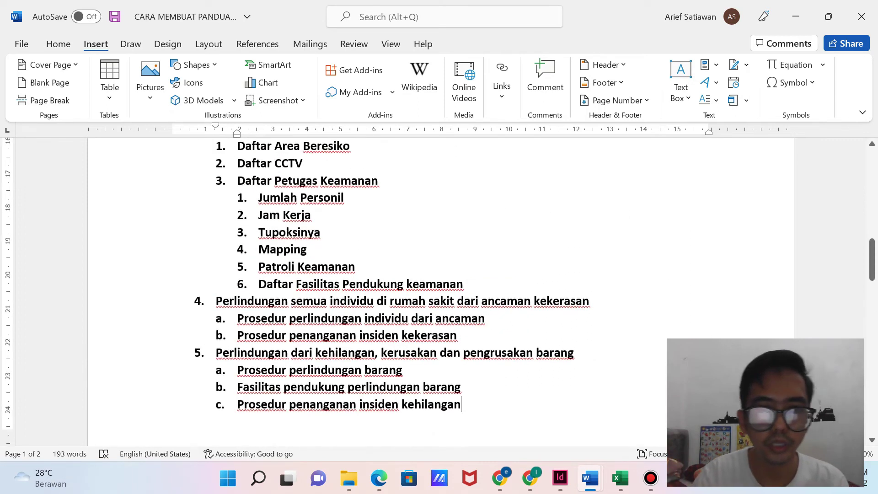
scroll(439, 293, down, 15)
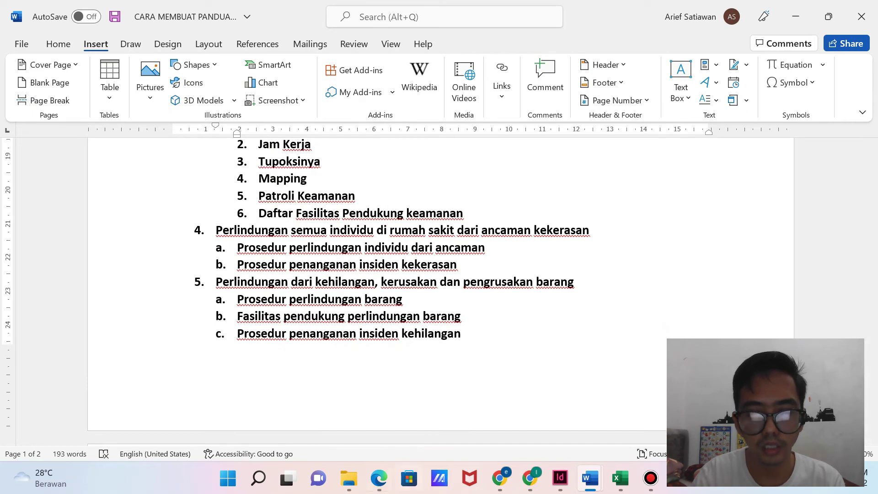
click(378, 478)
scroll(439, 275, down, 3)
scroll(439, 274, down, 6)
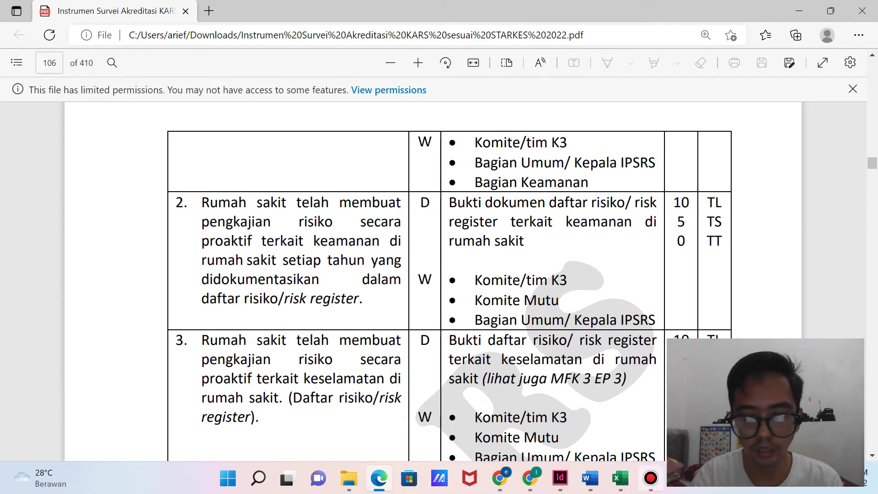
Leave the KARS PDF and return to the Word security guide's inspection table.
click(379, 478)
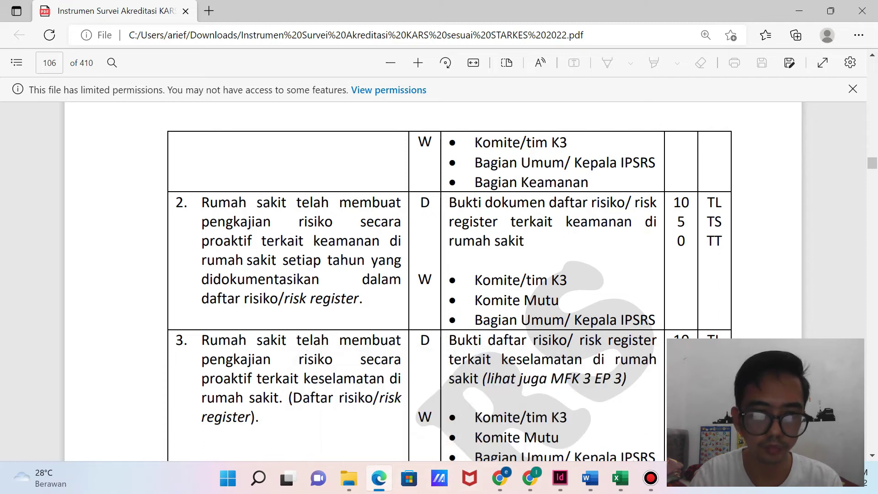
scroll(439, 293, up, 4)
Insert 'Pengkajian Resiko Keamanan' as the new item 1 before Identifikasi pengunjung.
scroll(439, 293, up, 7)
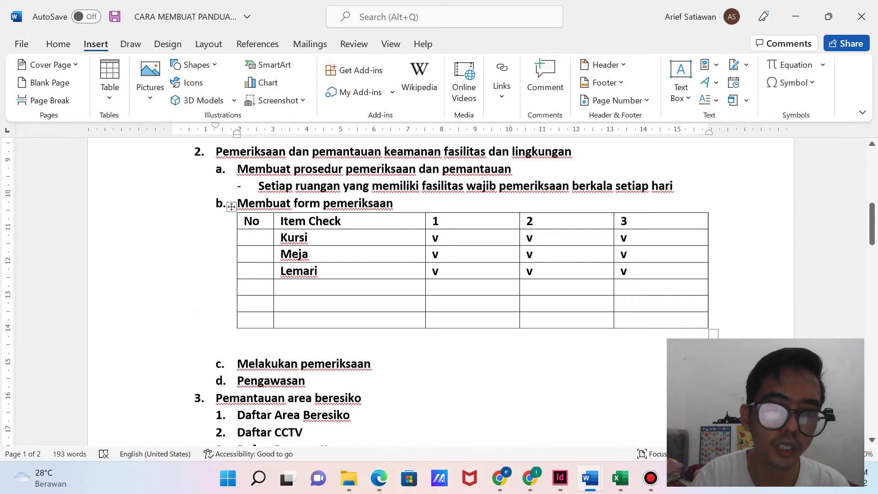
click(216, 193)
key(Return)
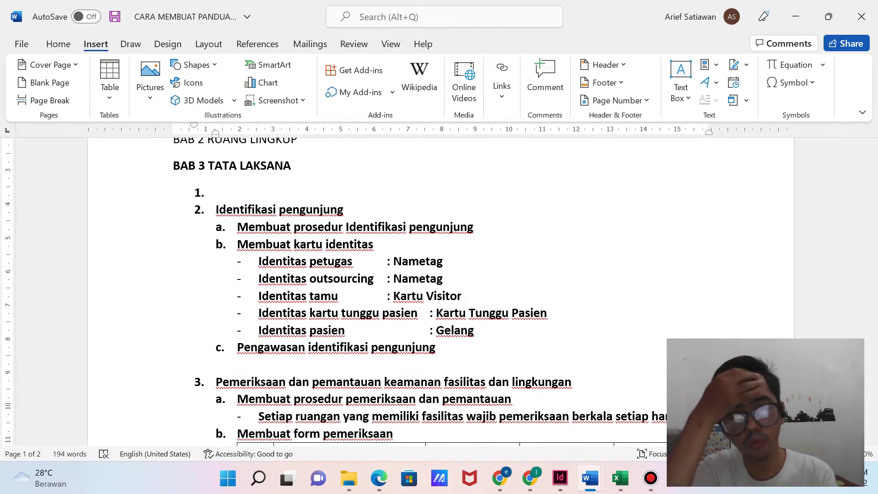
text(Pe)
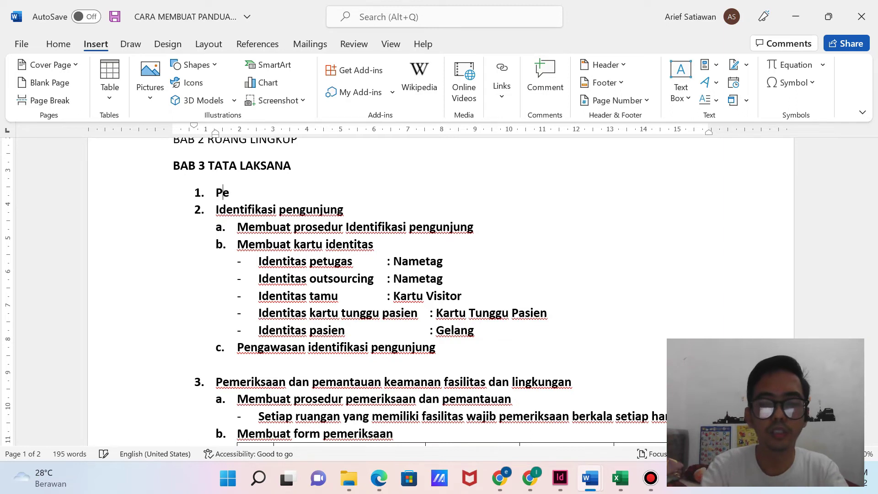
text(ngkajian Resiko Keamanan)
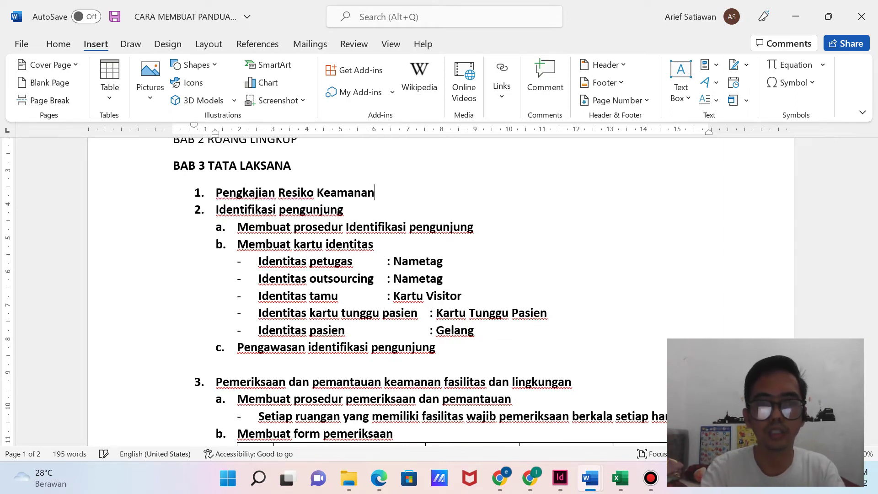
key(Return)
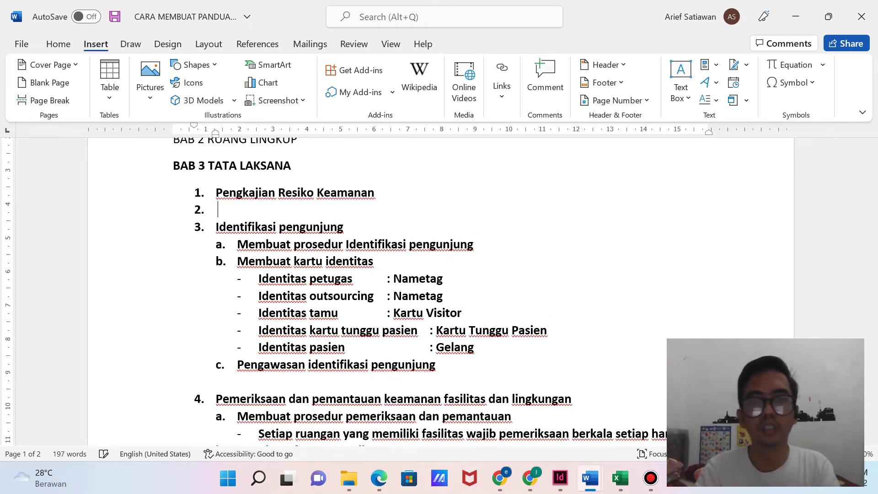
key(BackSpace)
text(2.)
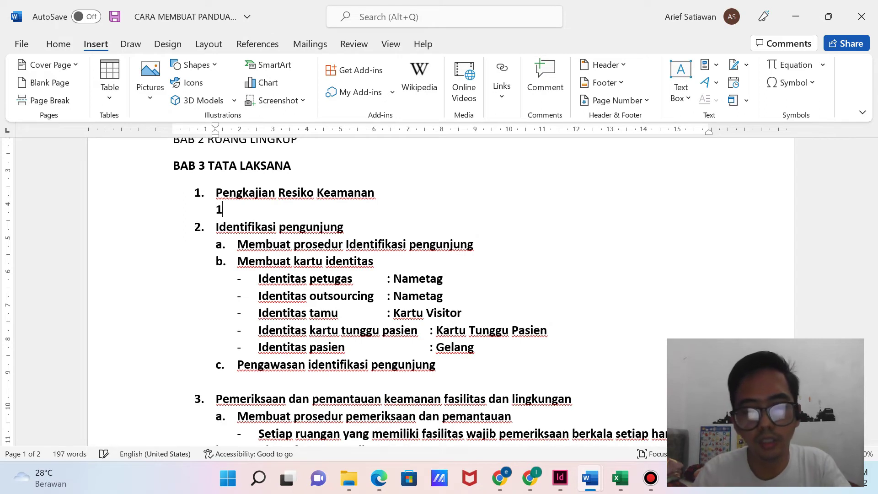
key(BackSpace)
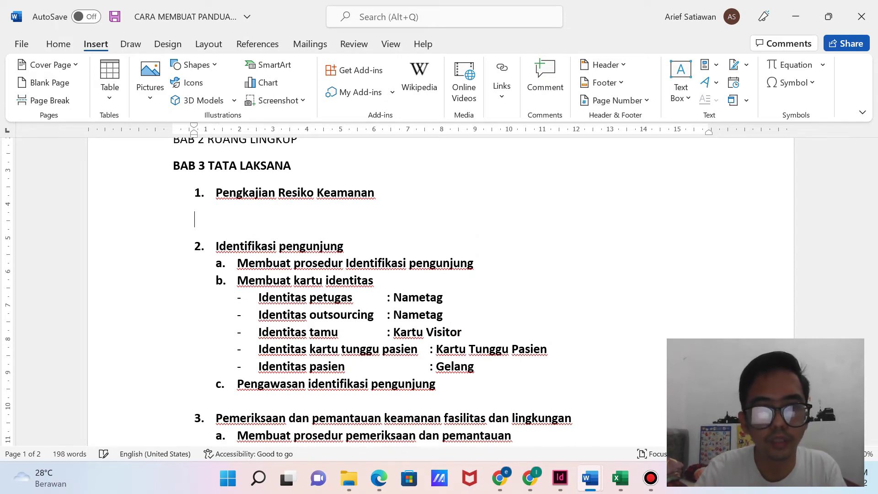
key(BackSpace)
key(Return)
key(BackSpace)
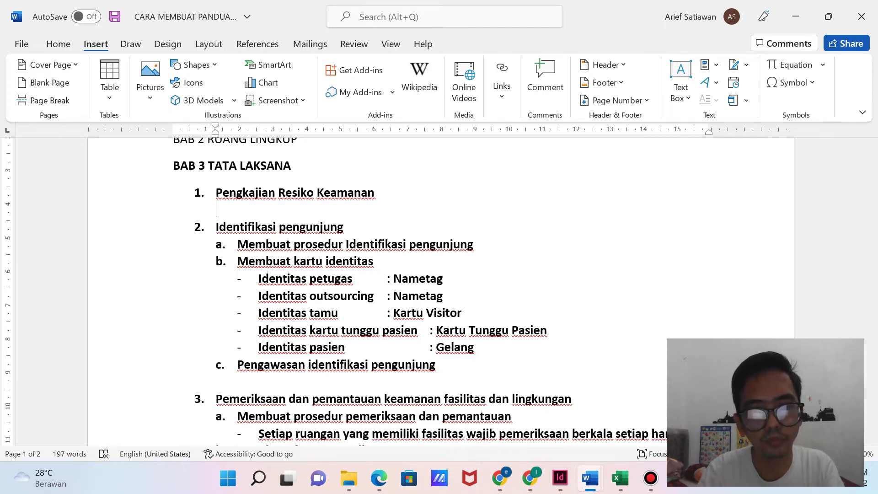
Add lettered sub-items a. 'Membuat daftar resiko keamanan' and b. 'Daftar area beresiko' under item 1.
text(a.)
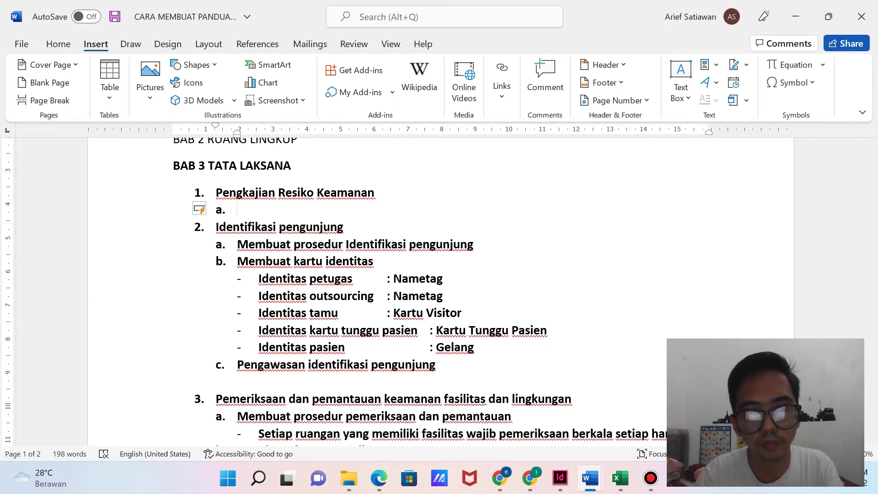
text(Membuat daft)
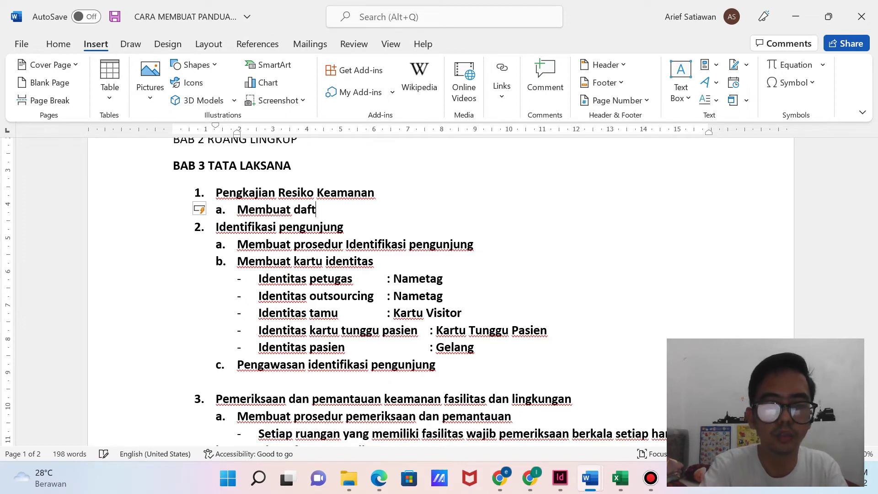
text(ar resi)
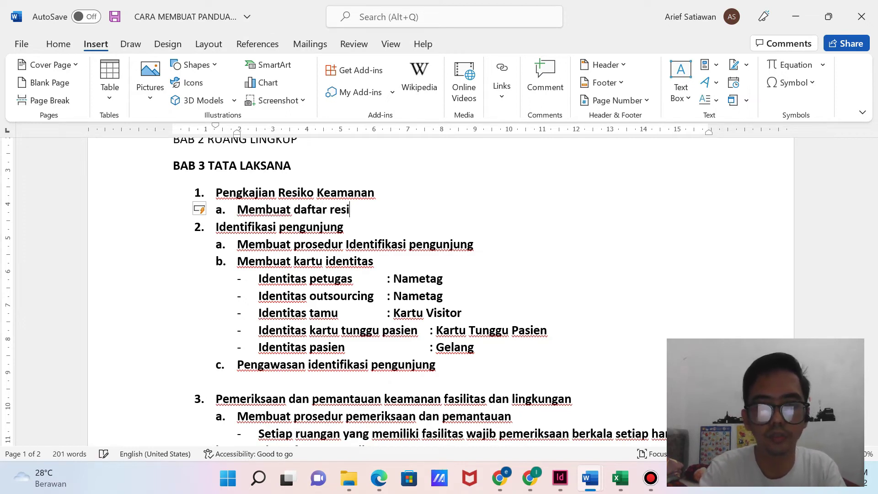
text(ko keamanan)
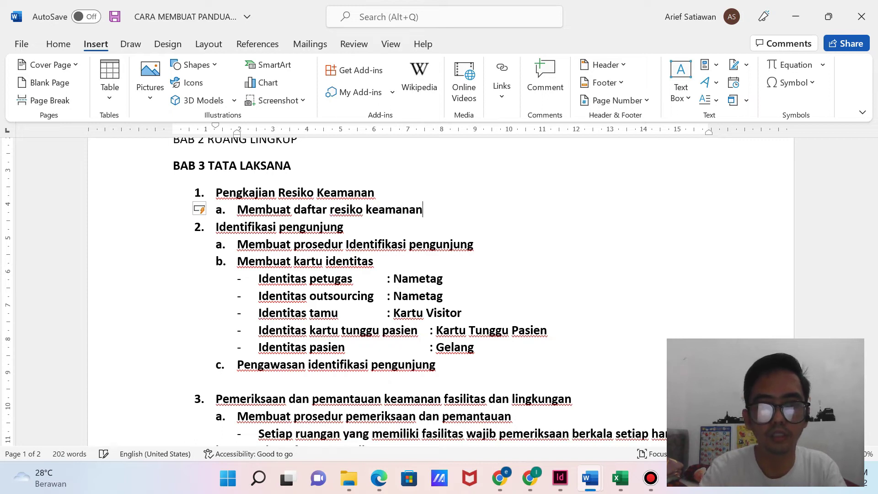
key(Return)
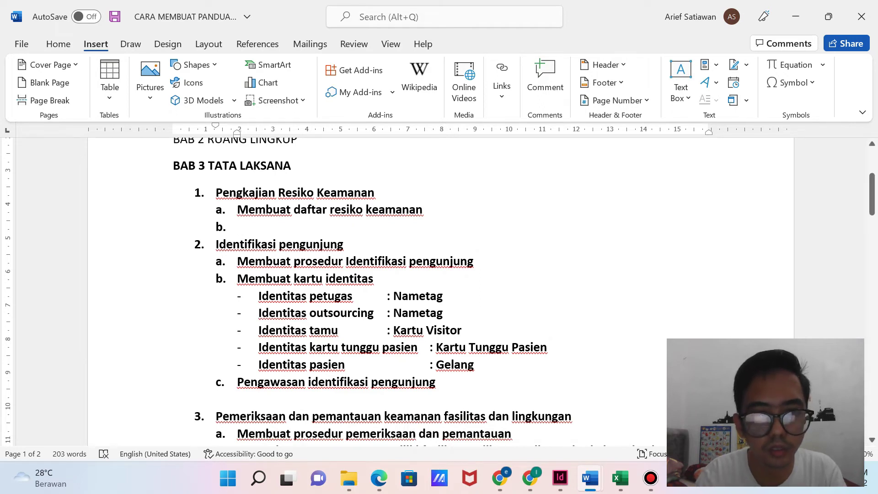
scroll(439, 293, down, 10)
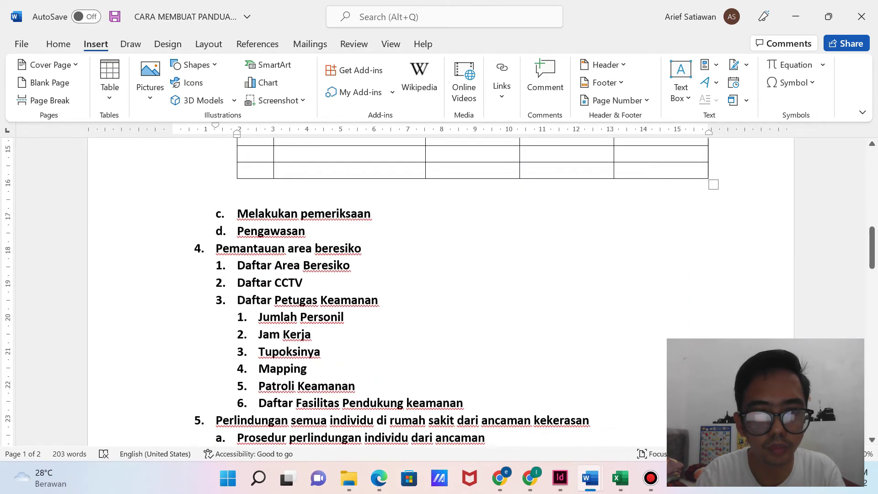
scroll(440, 293, up, 5)
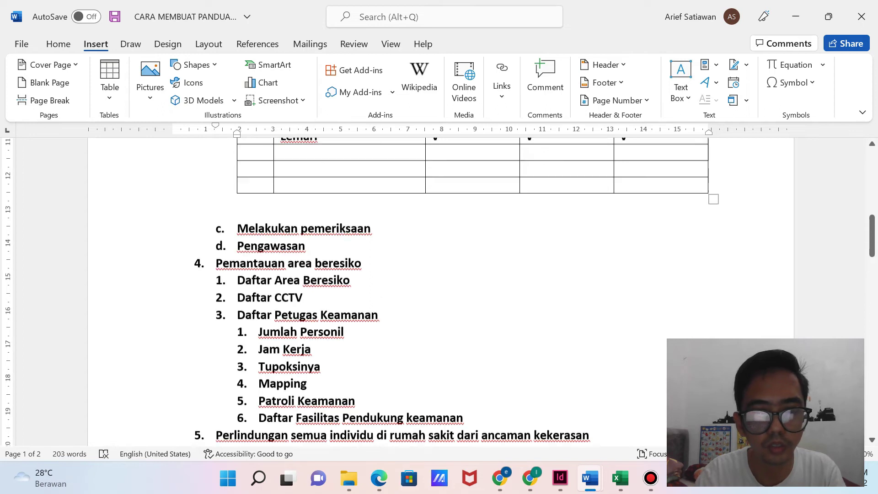
scroll(439, 293, down, 3)
scroll(440, 293, up, 15)
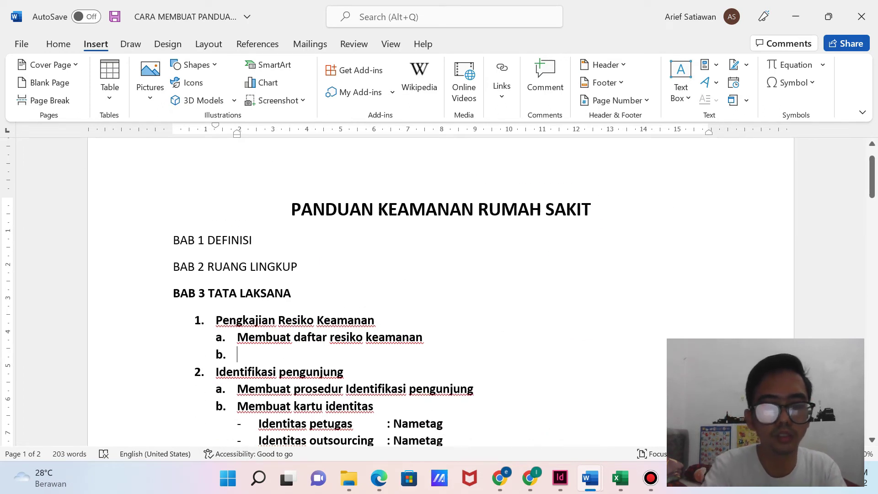
text(Daftar area beresiko)
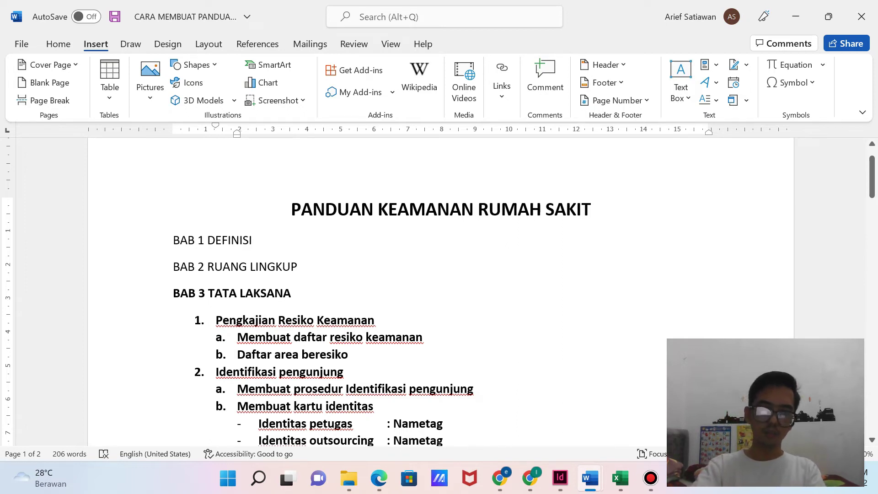
click(423, 338)
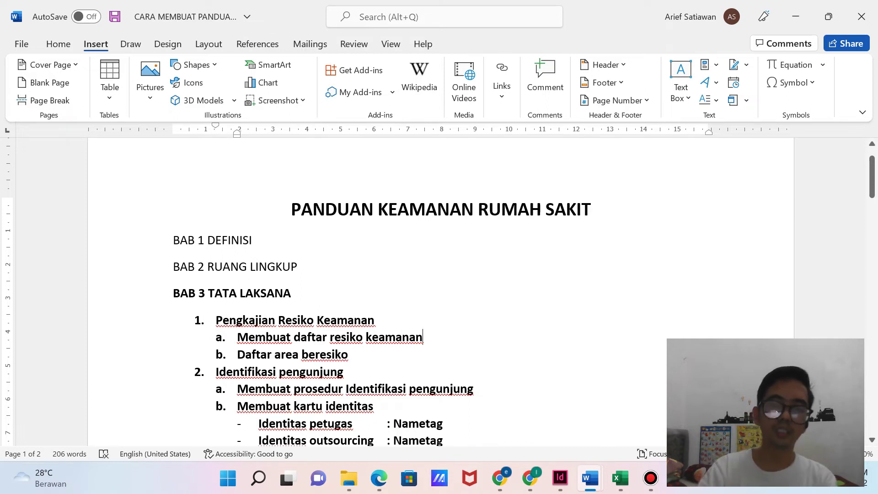
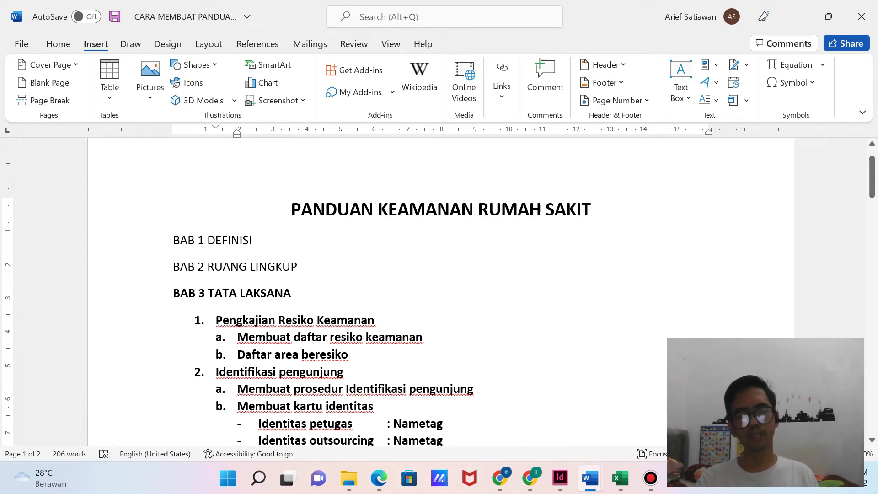
Add blank unlettered lines below 'Daftar area beresiko' and bring up the Insert Table size grid.
click(348, 354)
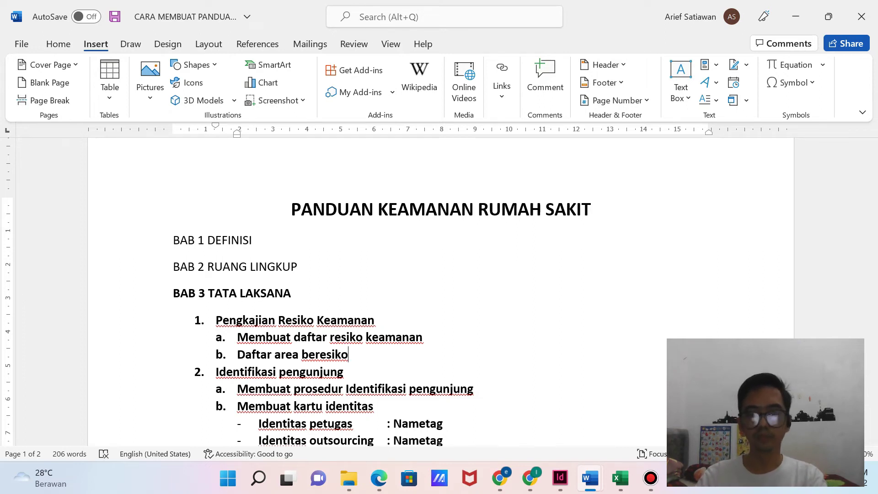
key(Return)
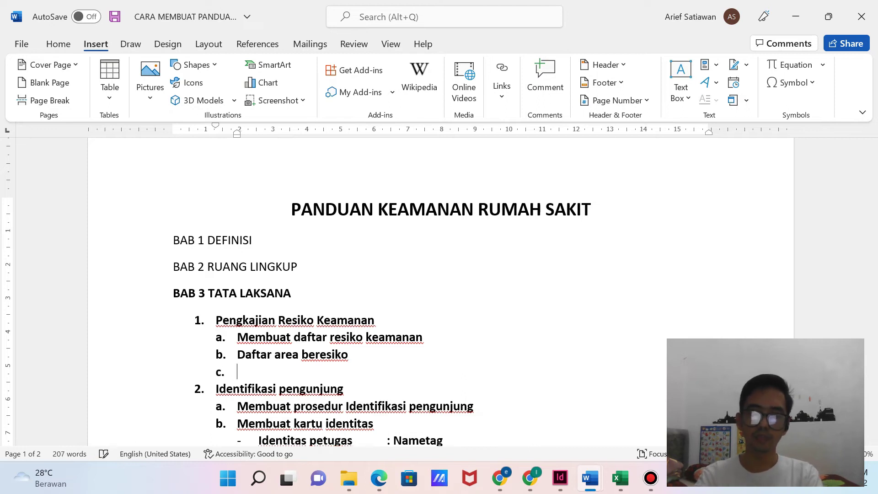
key(BackSpace)
key(Return)
key(Return)
key(Return)
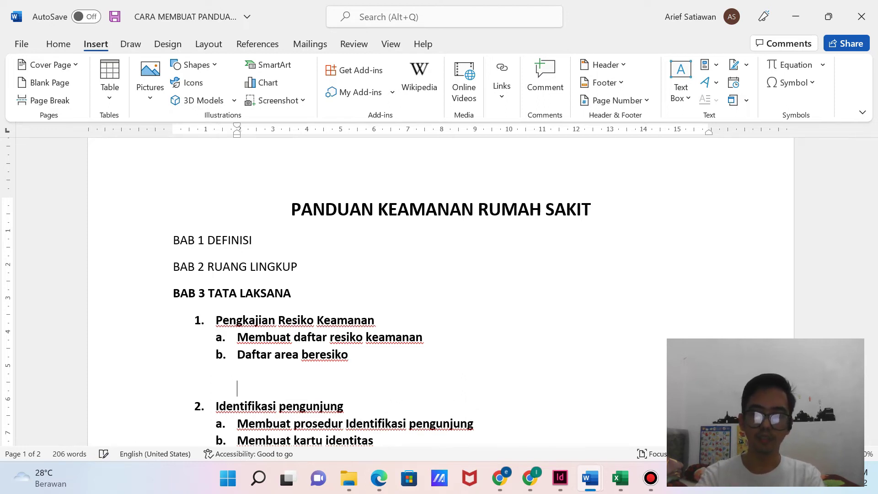
key(Up)
key(Up)
key(Up)
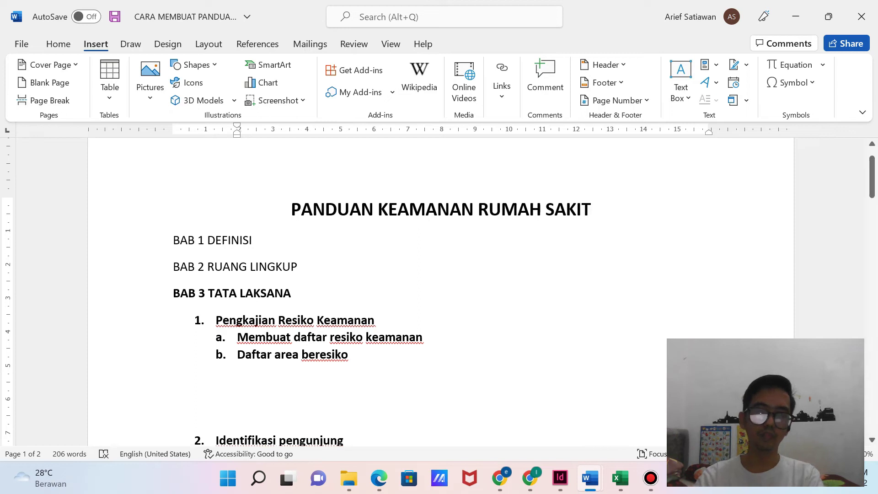
click(110, 87)
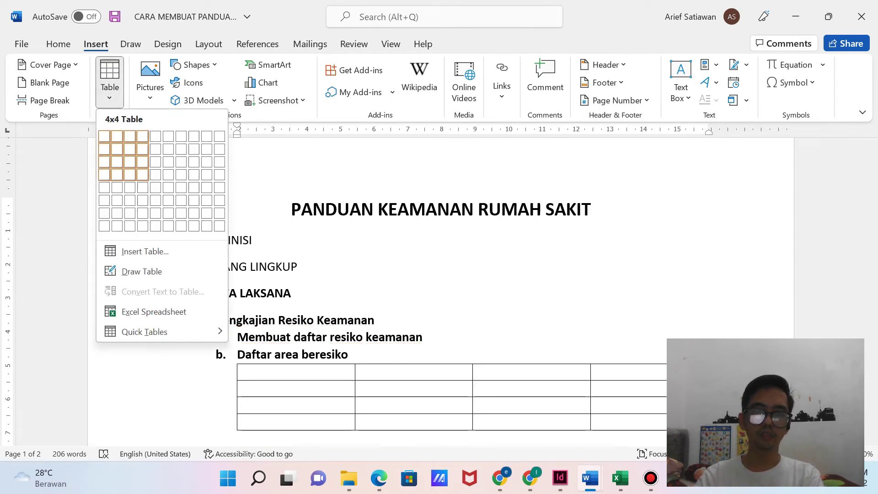
Insert a 4x4 table with headers Area, Aspek Penghuni, Aspek Properti and Aspek Fasilitas.
click(143, 174)
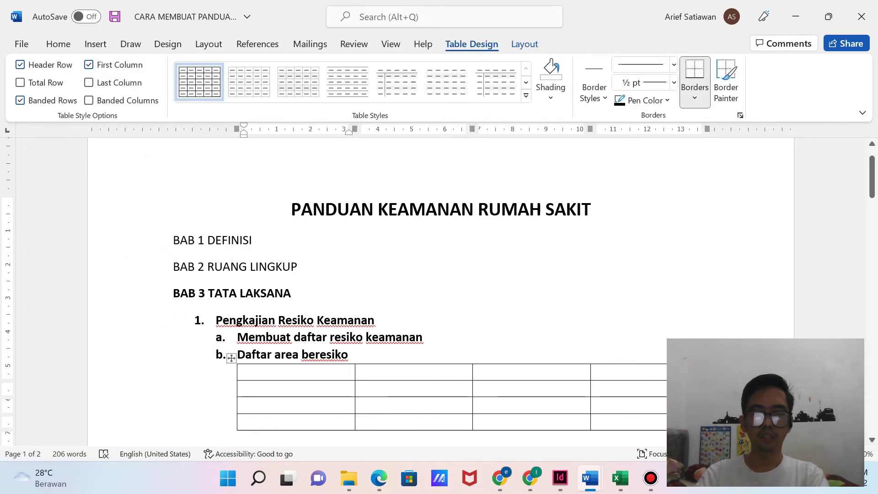
text(Area )
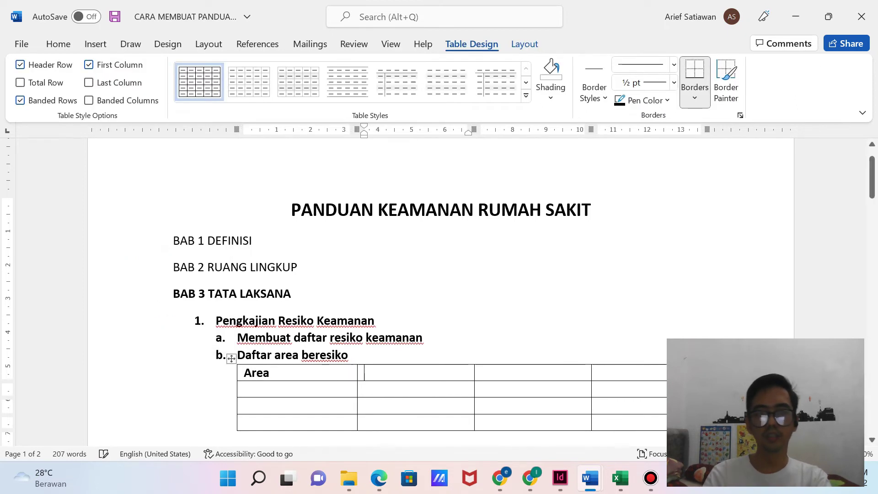
text(Aspek)
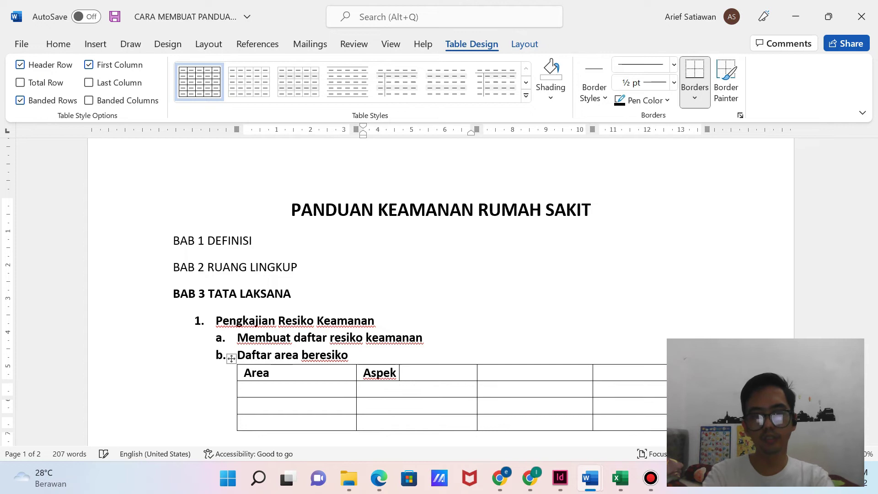
text( Penghuni)
key(Tab)
text(Aspek Propert)
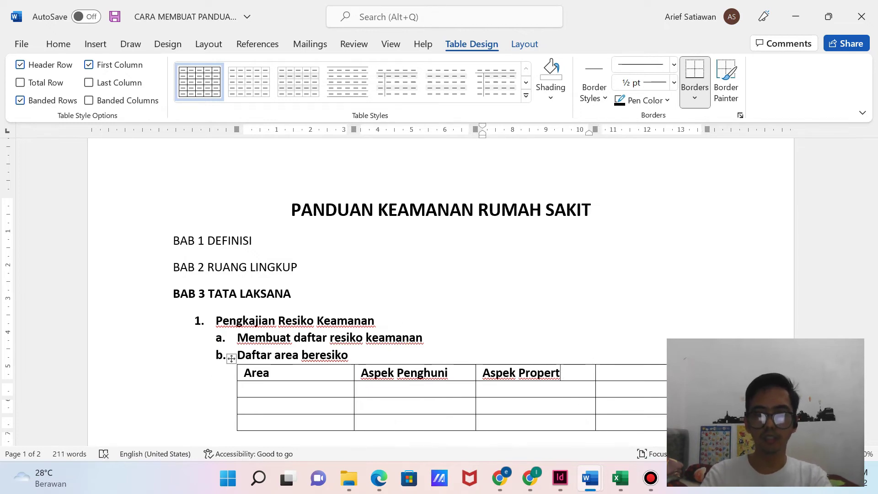
text(i)
key(Tab)
text(Aspek)
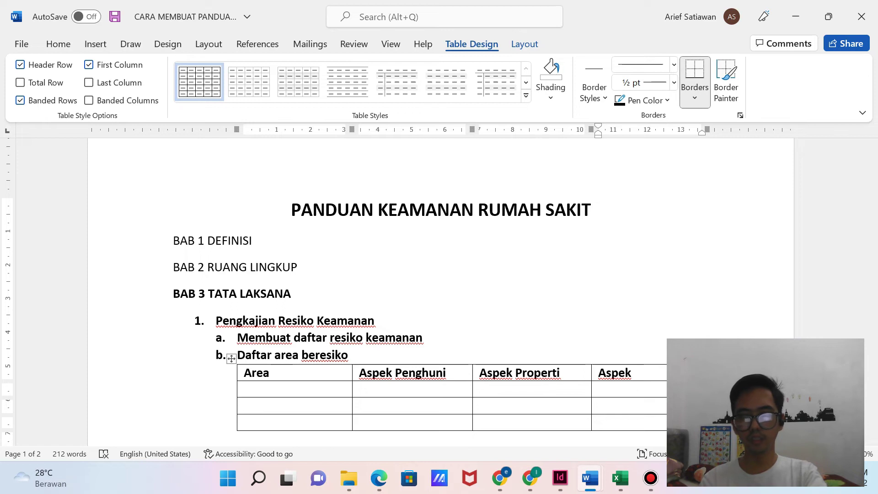
text(Fasilita)
text(s)
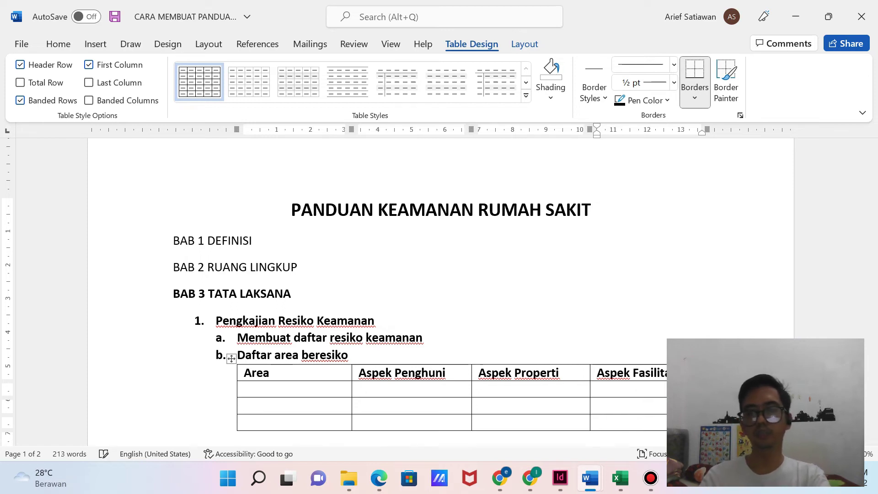
Fill the second row with ICU and scores 5, 4, 3.
key(Down)
key(Left)
key(Left)
key(Left)
text(ICY)
key(BackSpace)
text(U)
key(Tab)
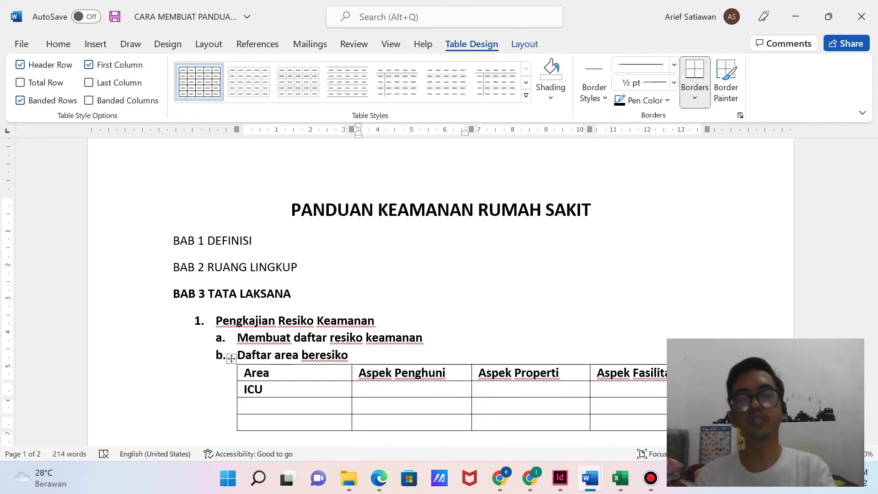
text(5)
key(Tab)
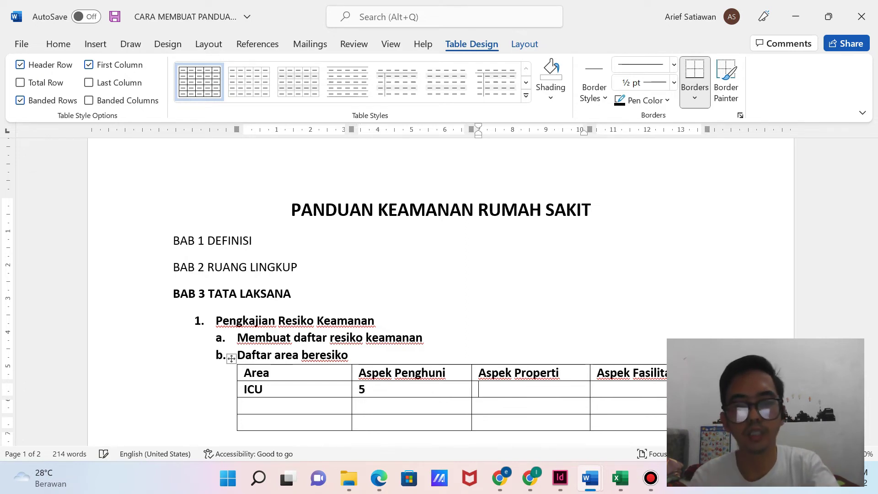
text(4)
key(Tab)
text(3)
Fill the third row with OK and scores 4, 5, 5.
click(598, 405)
key(Left)
key(Left)
key(Left)
text(OK)
key(Tab)
text(4)
key(Tab)
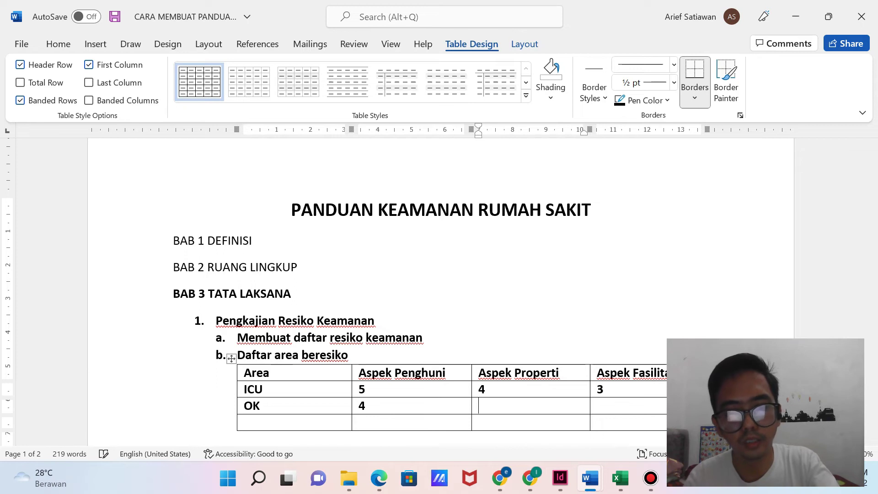
text(5)
key(Tab)
key(Tab)
text(5)
click(598, 422)
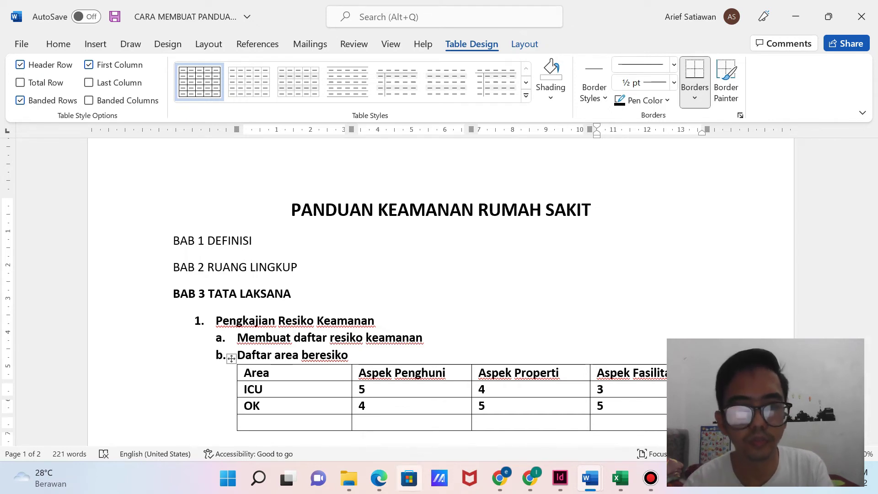
click(379, 478)
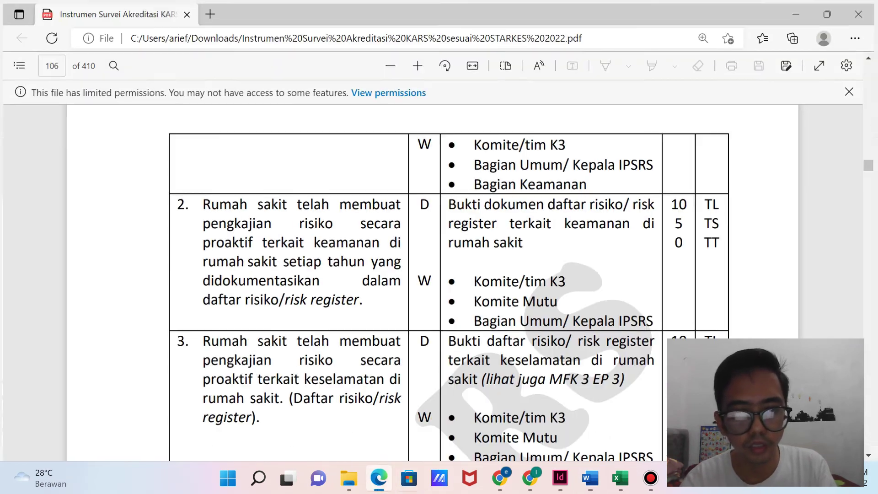
scroll(448, 282, down, 2)
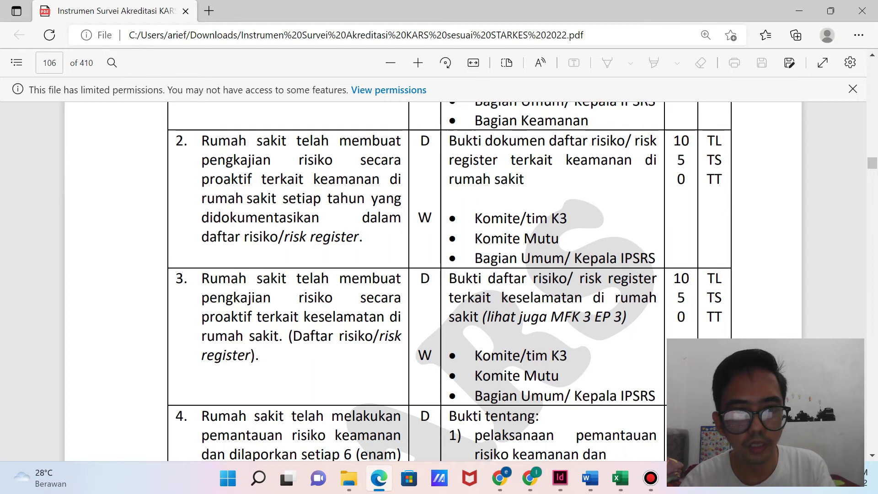
scroll(448, 281, down, 4)
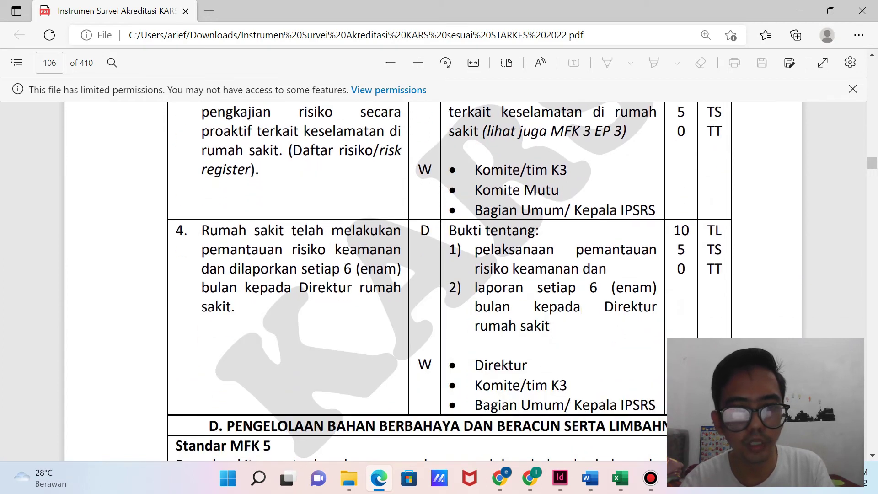
scroll(447, 282, down, 6)
scroll(449, 282, up, 5)
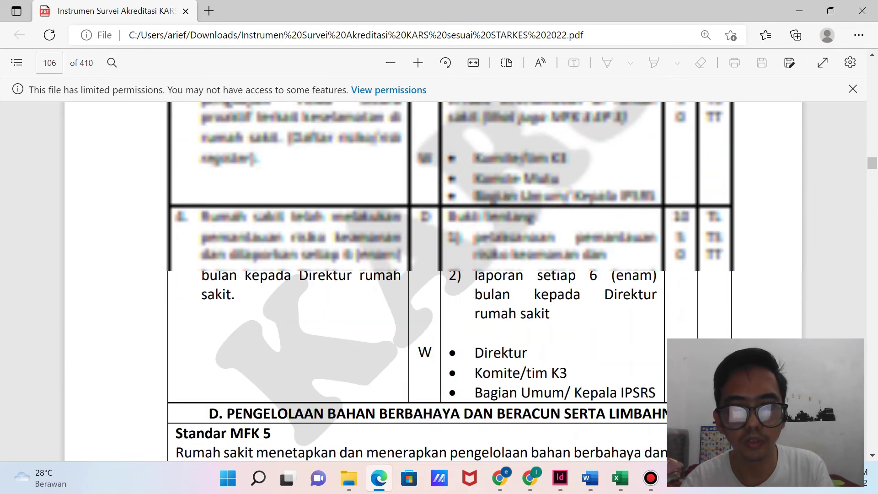
scroll(448, 281, up, 2)
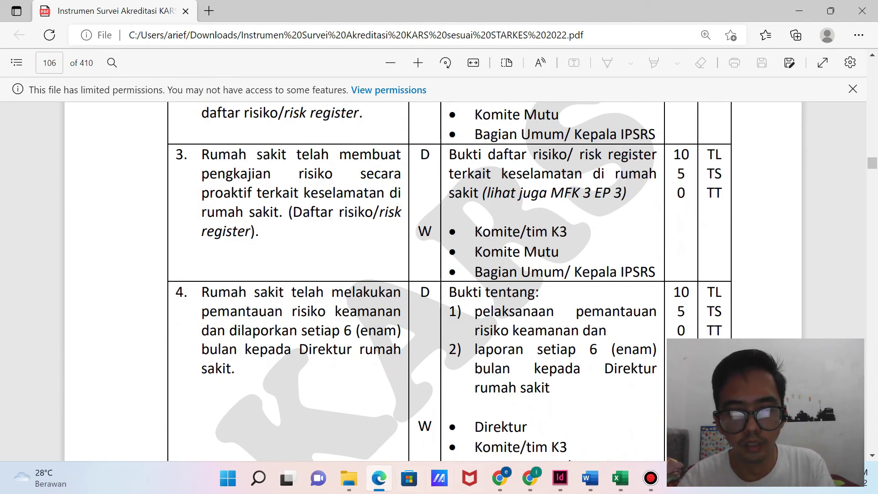
key(alt+Tab)
scroll(439, 293, down, 3)
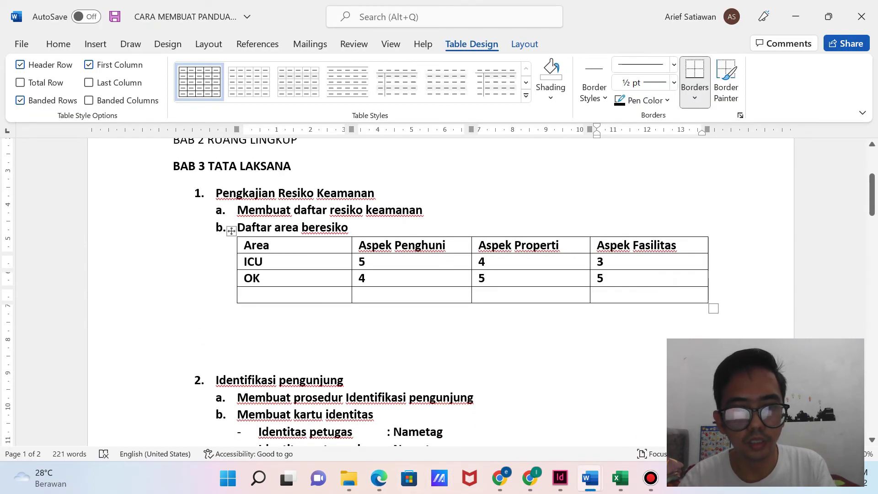
click(238, 329)
text(c. Pemantauan Resiko)
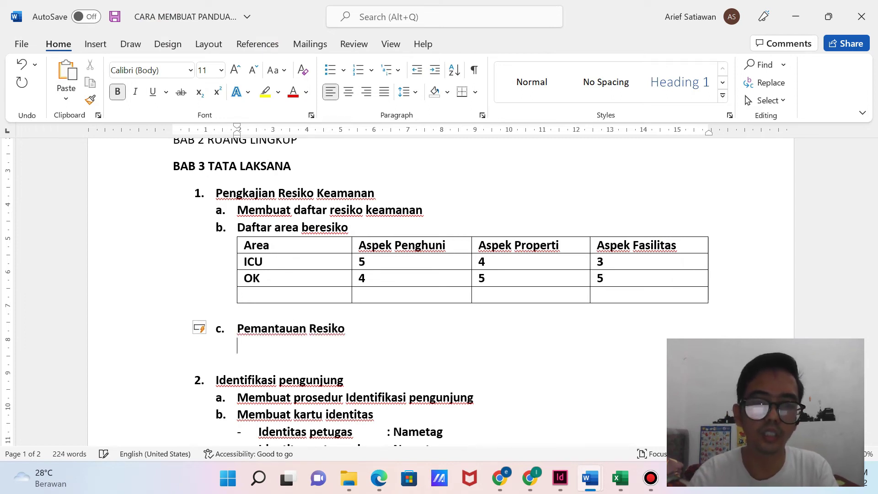
key(BackSpace)
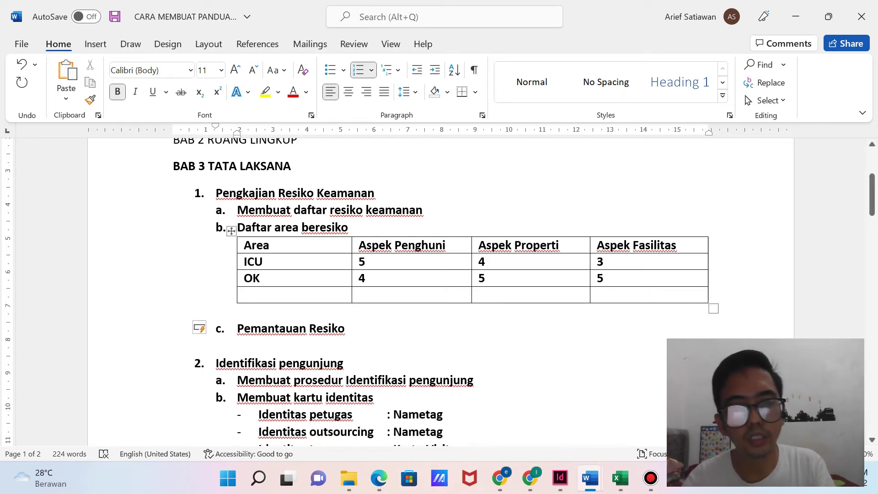
scroll(452, 293, down, 3)
key(ctrl+s)
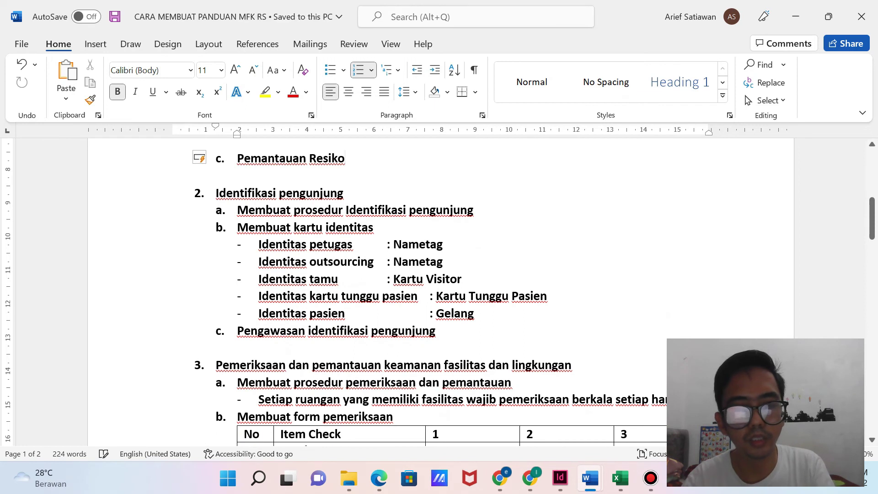
scroll(452, 294, up, 6)
scroll(452, 293, down, 4)
scroll(453, 293, down, 14)
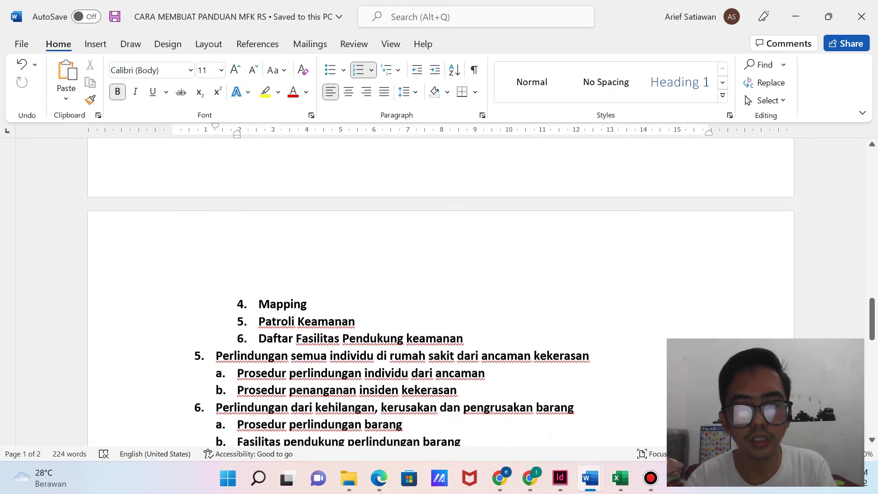
scroll(452, 292, down, 4)
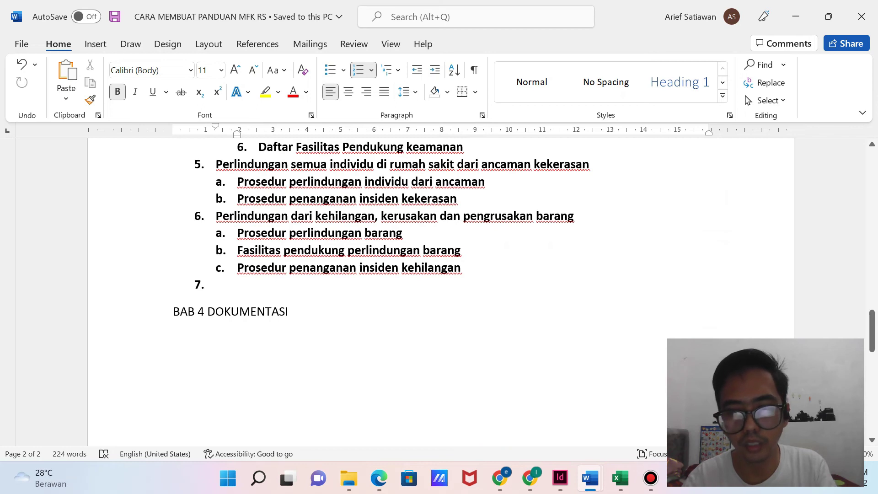
scroll(452, 293, up, 18)
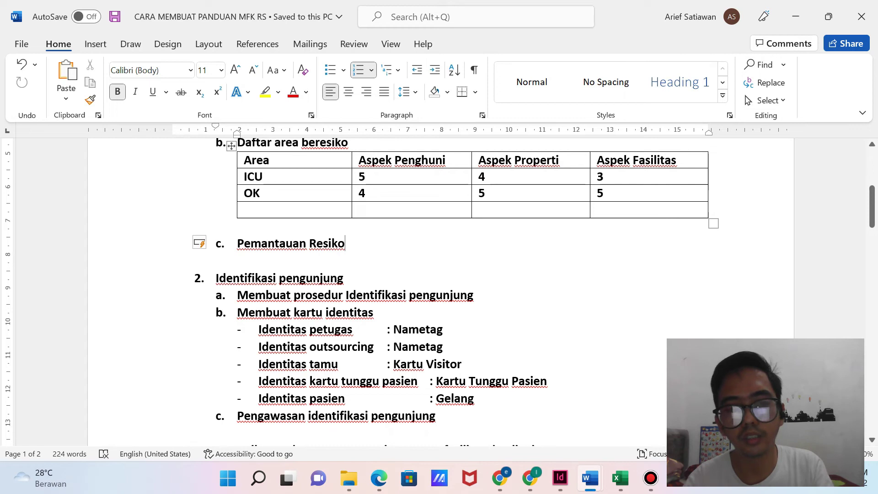
scroll(452, 293, up, 4)
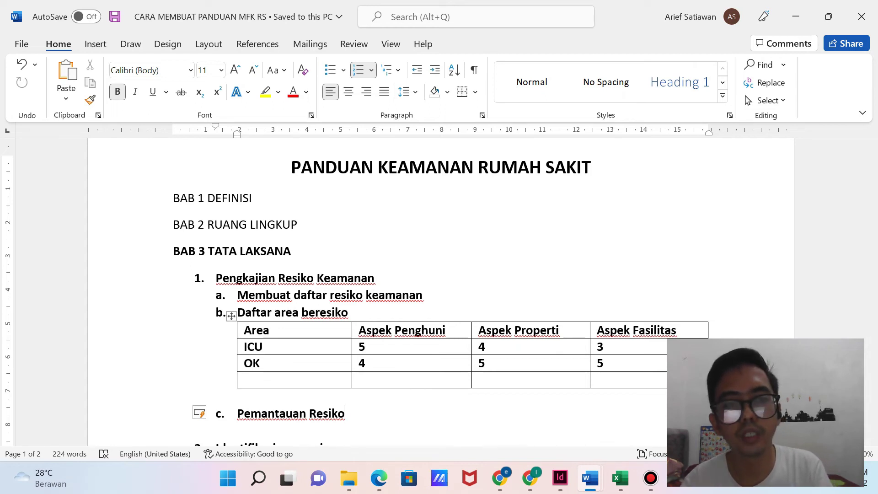
click(253, 198)
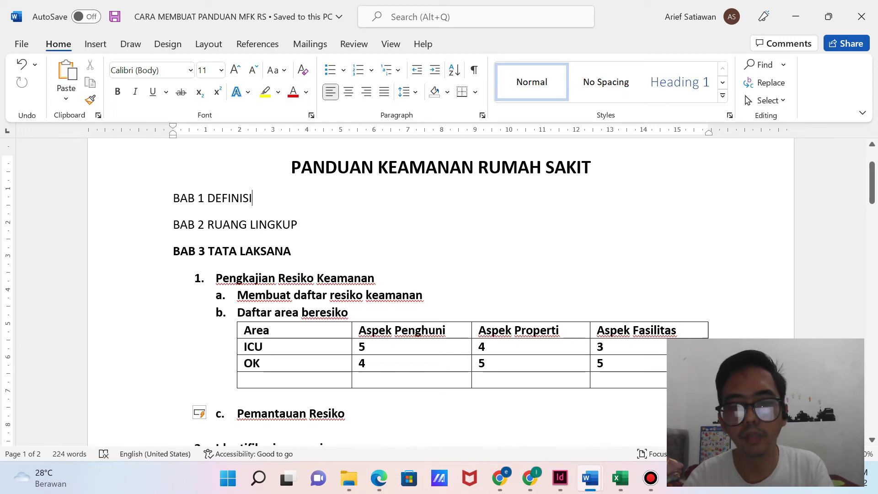
Type 'Keamanan' and 'Security' on separate lines below BAB 1 DEFINISI.
key(Return)
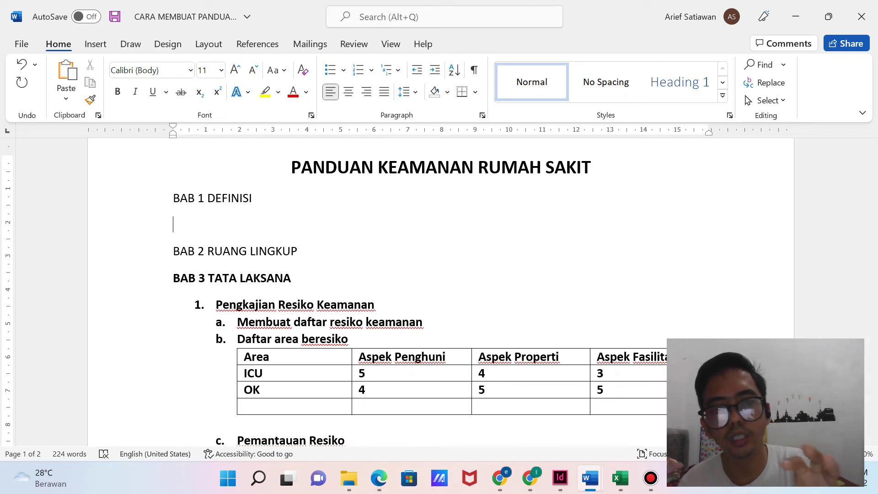
text(Keamanan)
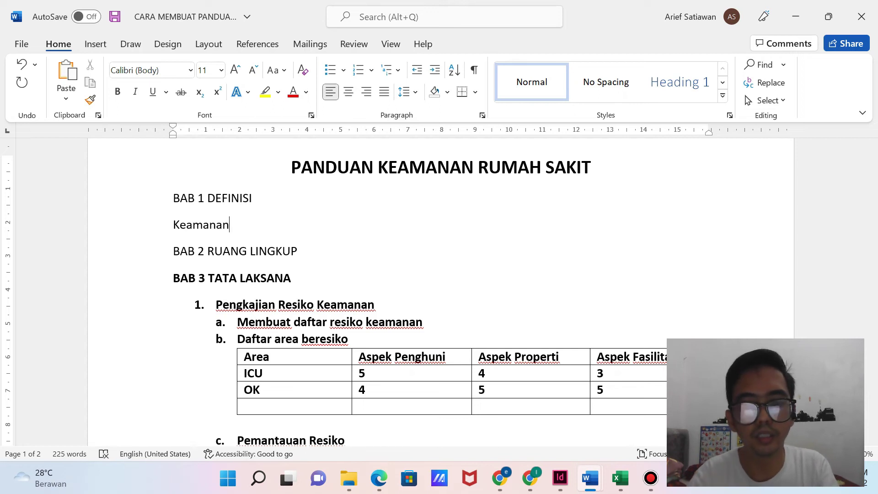
key(Return)
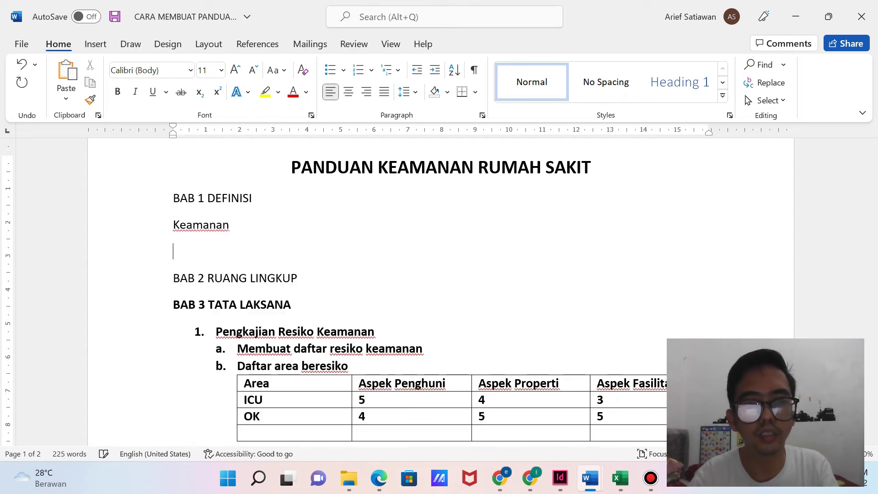
text(Security)
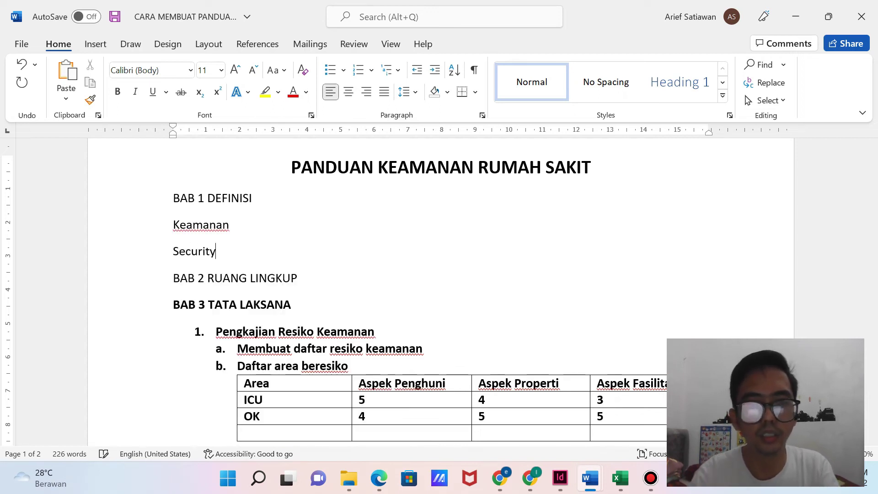
key(Return)
scroll(441, 293, down, 5)
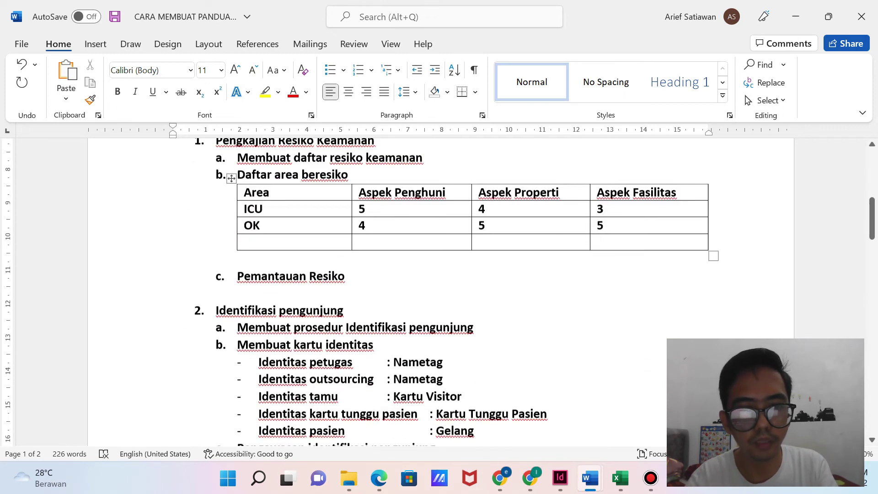
scroll(442, 293, down, 5)
scroll(441, 293, up, 4)
scroll(420, 293, up, 7)
Add 'Identifikasi Pengunjung', 'Area Beresiko' and 'Pemeriksaan keamanan fasilitas' as the next terms.
text(Id)
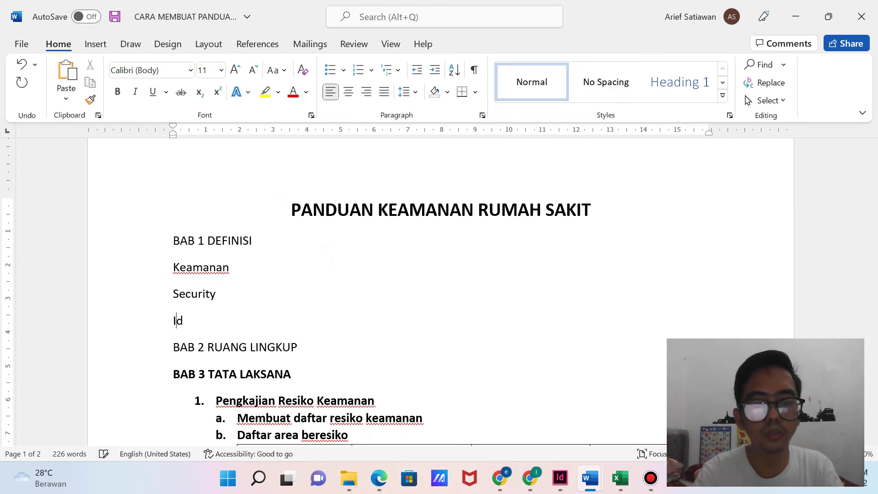
text(entifikasi Peng)
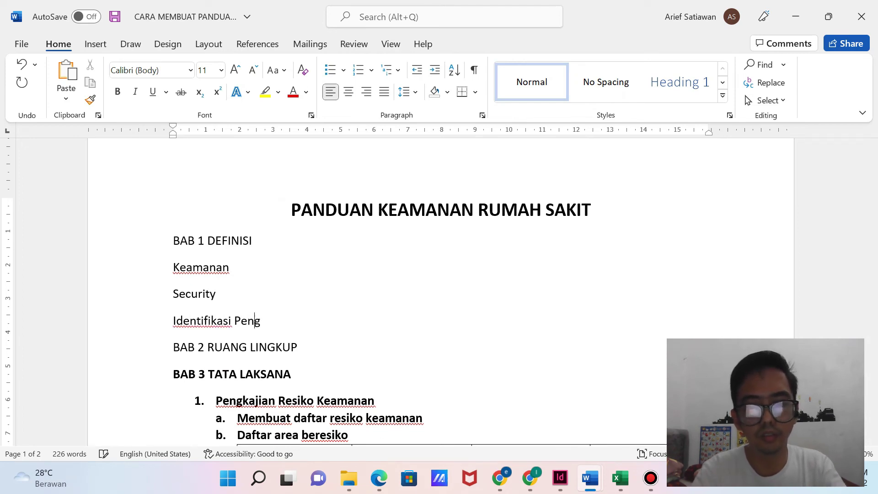
text(unjung)
key(Return)
scroll(440, 293, down, 5)
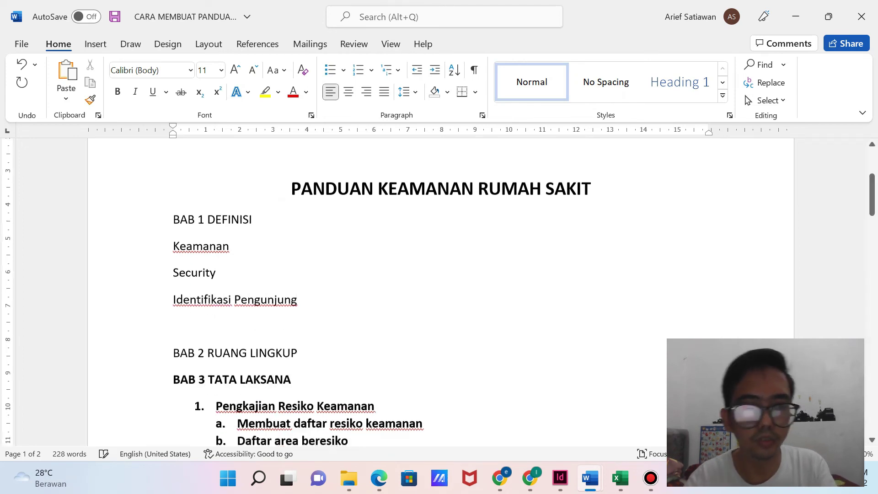
scroll(439, 293, down, 1)
scroll(440, 293, up, 5)
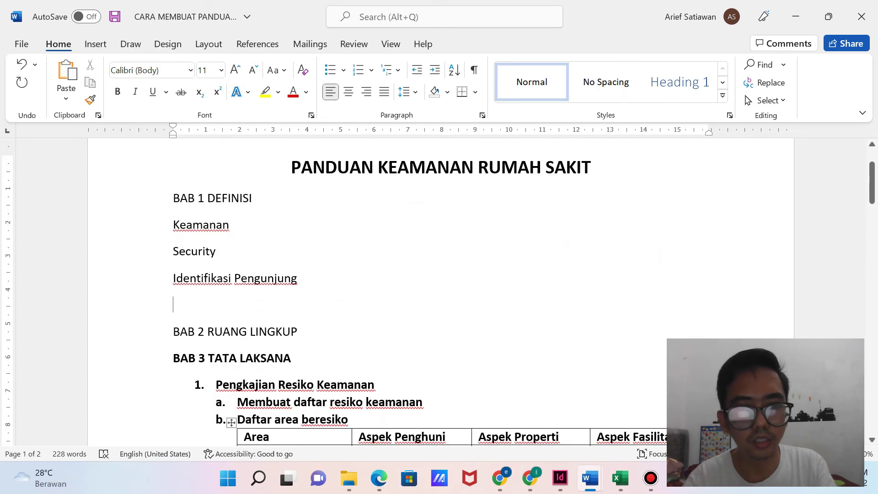
text(Area Beresiko)
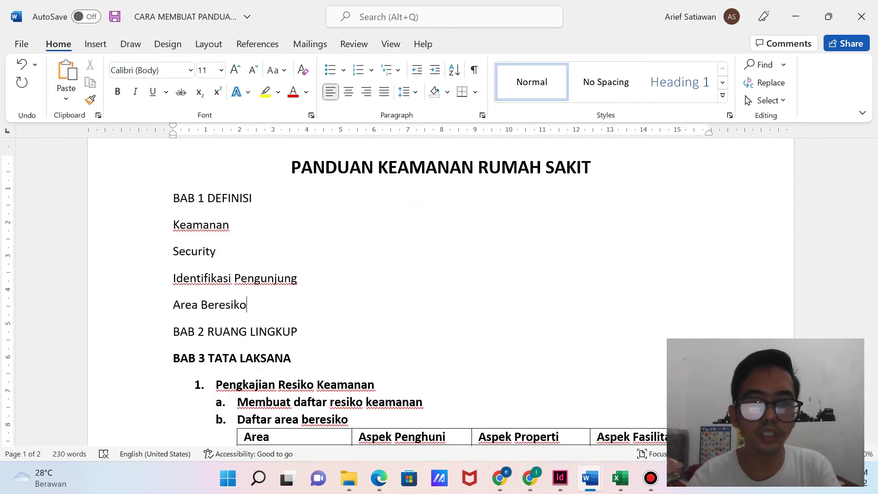
scroll(440, 293, down, 10)
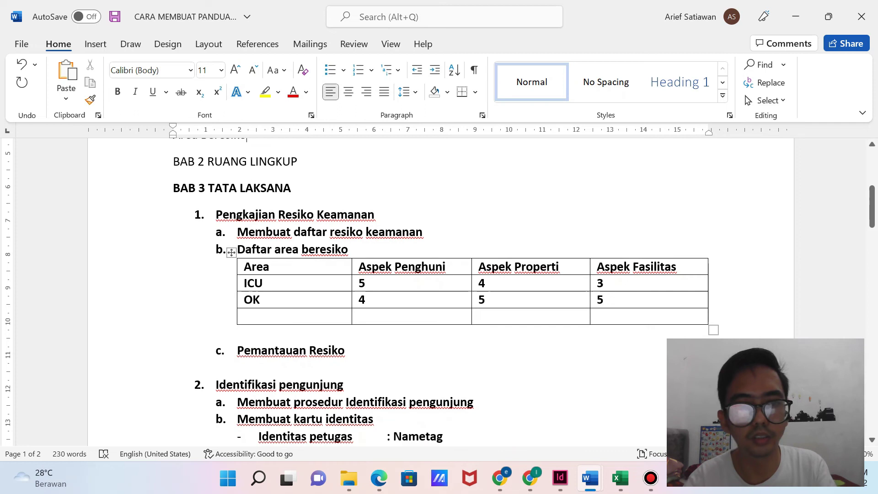
scroll(440, 293, down, 3)
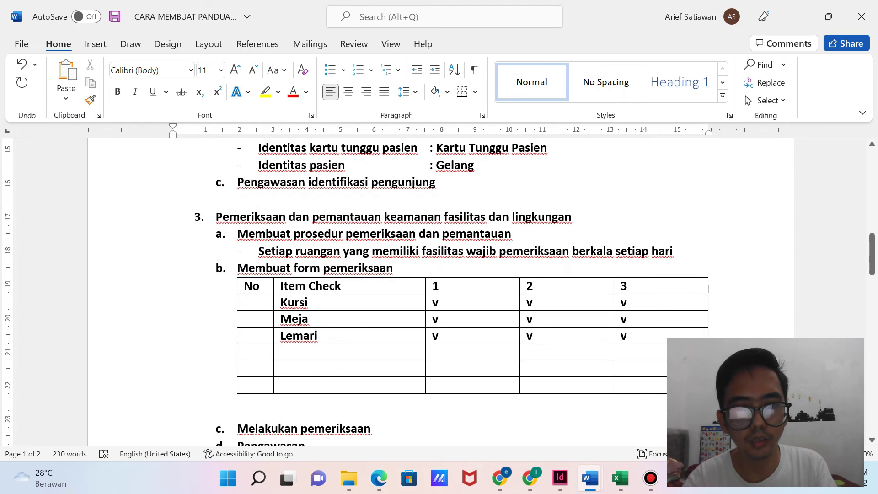
scroll(440, 293, up, 9)
scroll(439, 293, up, 1)
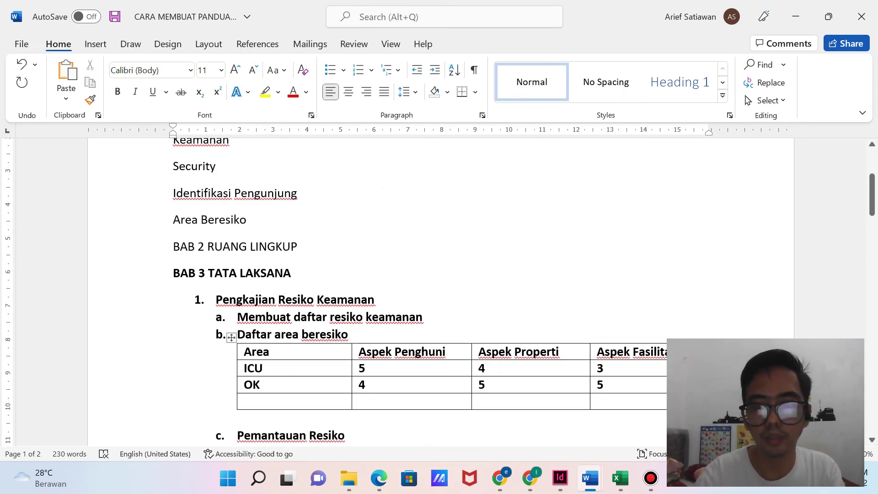
key(Return)
text(Pemeriksaan keamanan fasilitas)
scroll(439, 293, down, 4)
scroll(439, 294, down, 15)
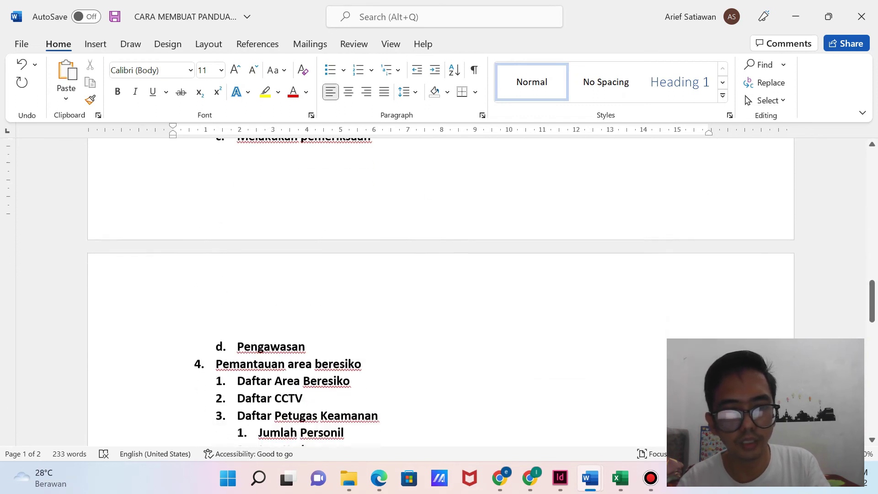
scroll(439, 293, down, 4)
scroll(439, 293, down, 6)
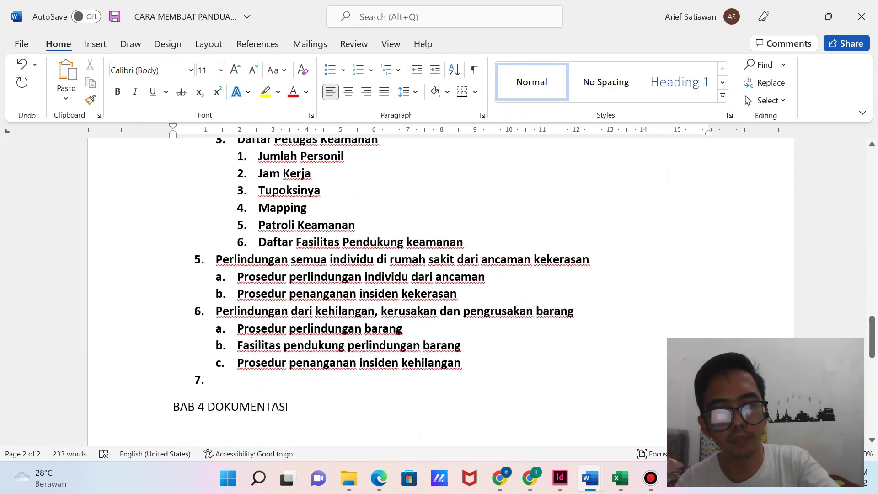
scroll(439, 294, up, 20)
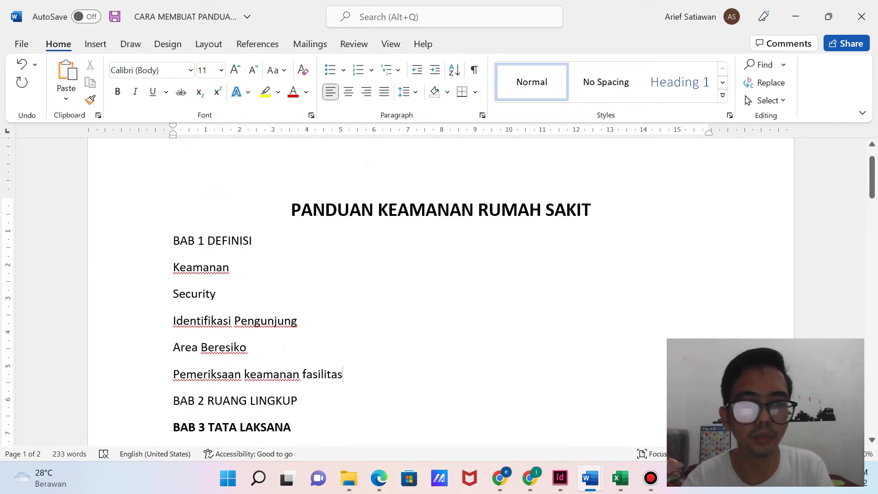
Add item 1 under BAB 2: the guide applies to staff, visitors, outsourcing, guests, patients and families.
click(298, 401)
key(Return)
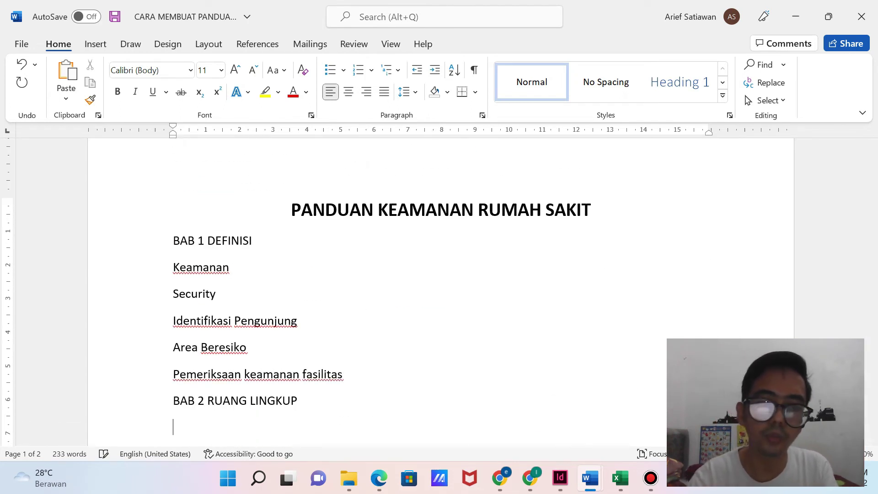
scroll(440, 293, down, 3)
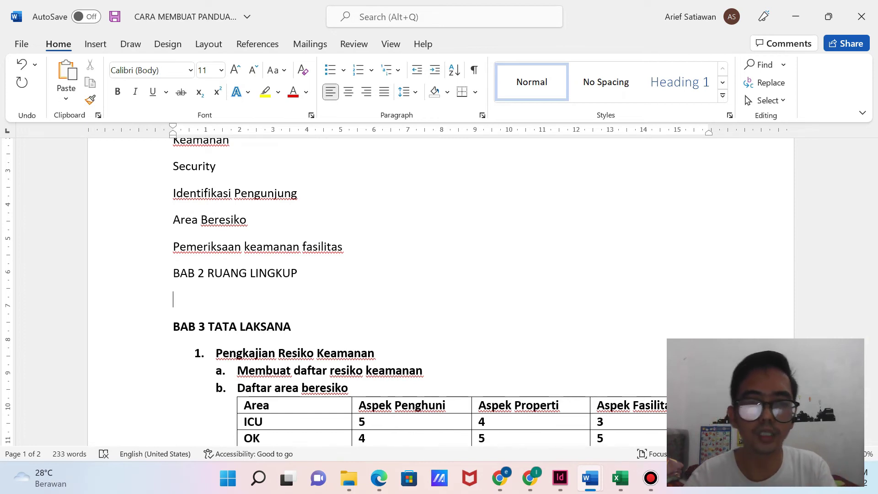
text(1.)
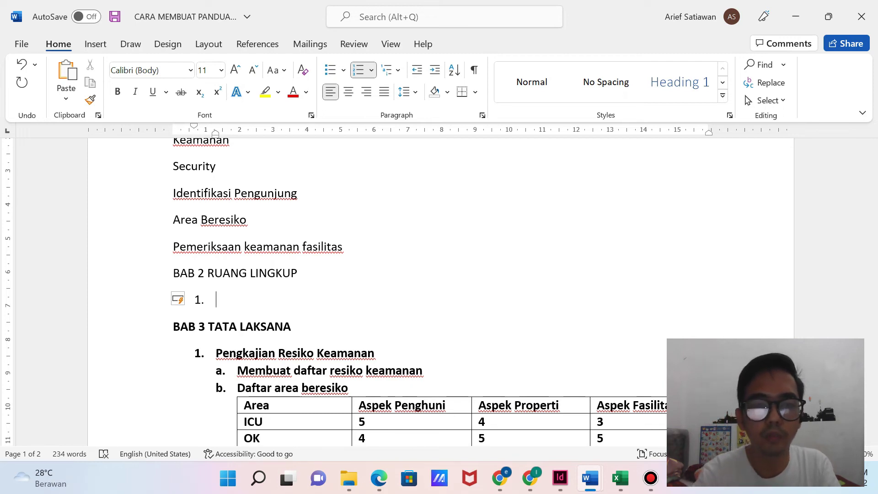
text(Panduan d)
key(BackSpace)
text(ini dil)
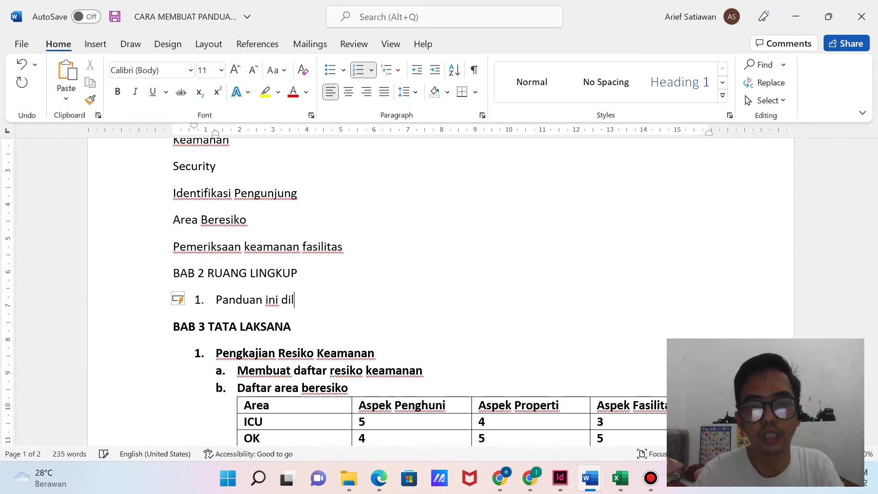
text(aksanakan di)
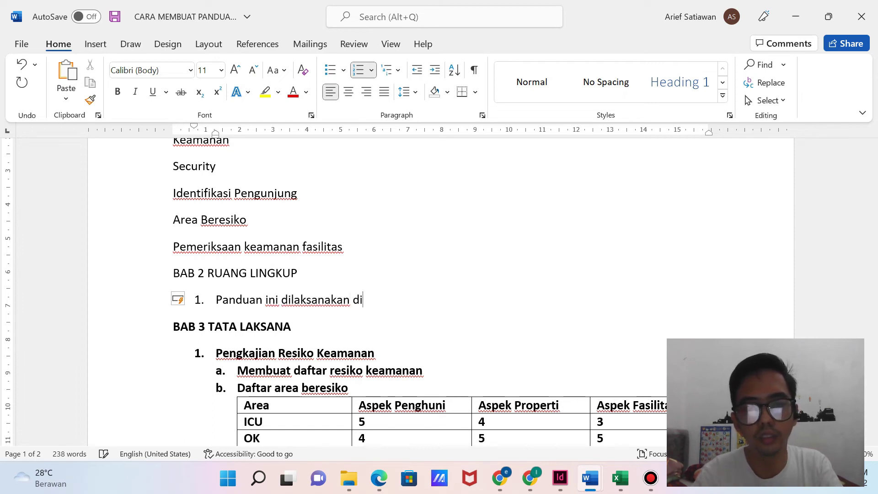
text( rumah sakit)
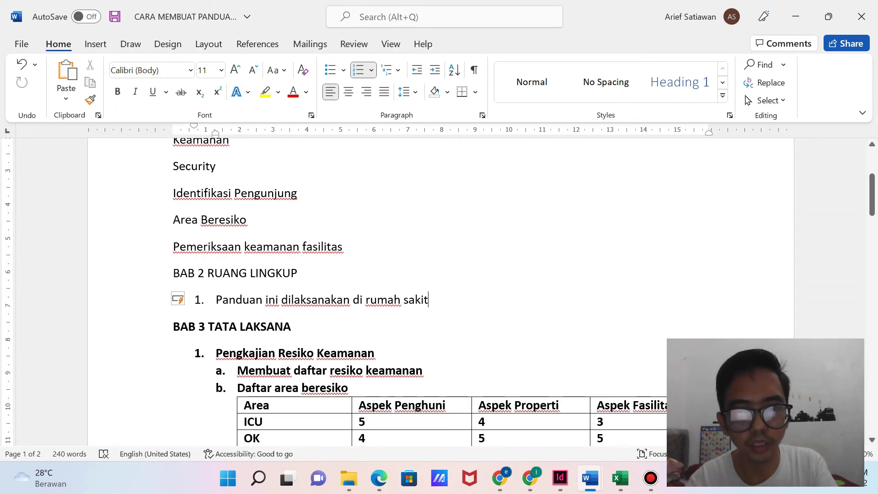
drag(429, 300, 354, 300)
text(o leh petu)
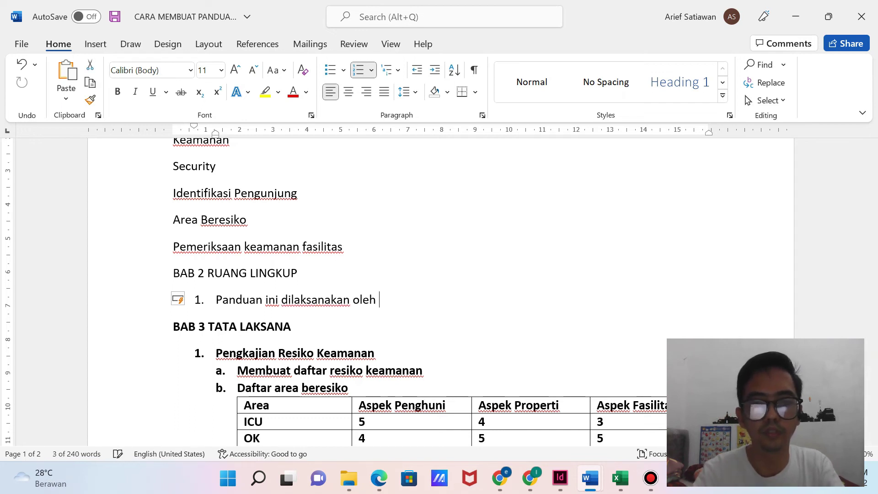
text(gas, )
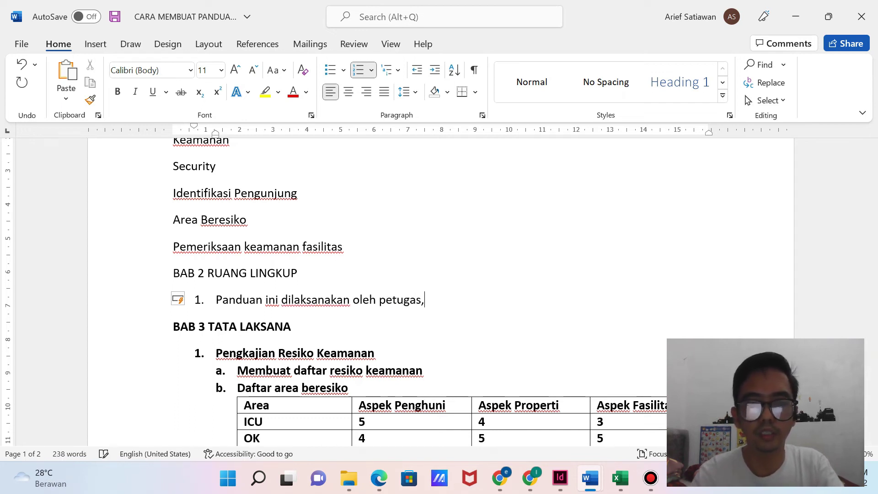
text(pe)
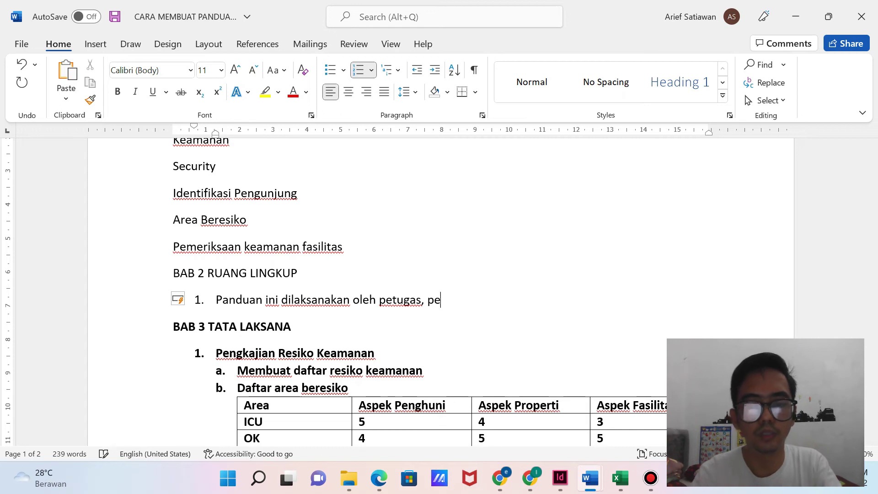
text(ngunjung, outs)
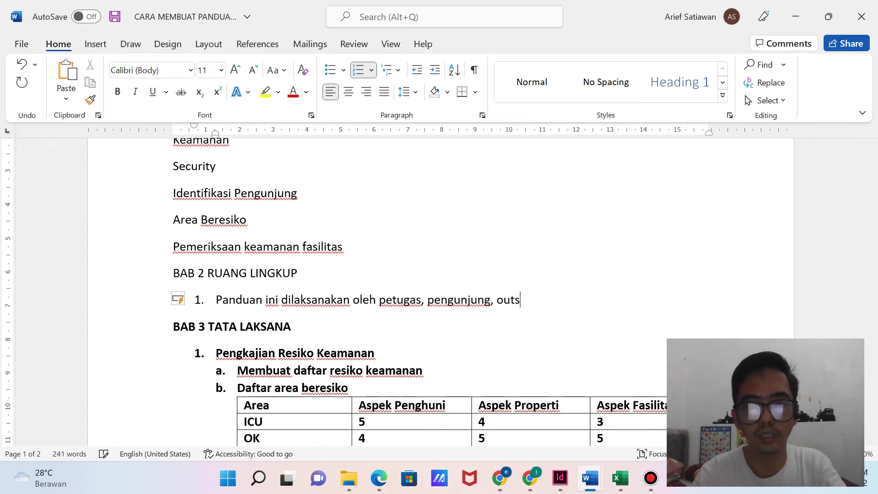
text(iourc)
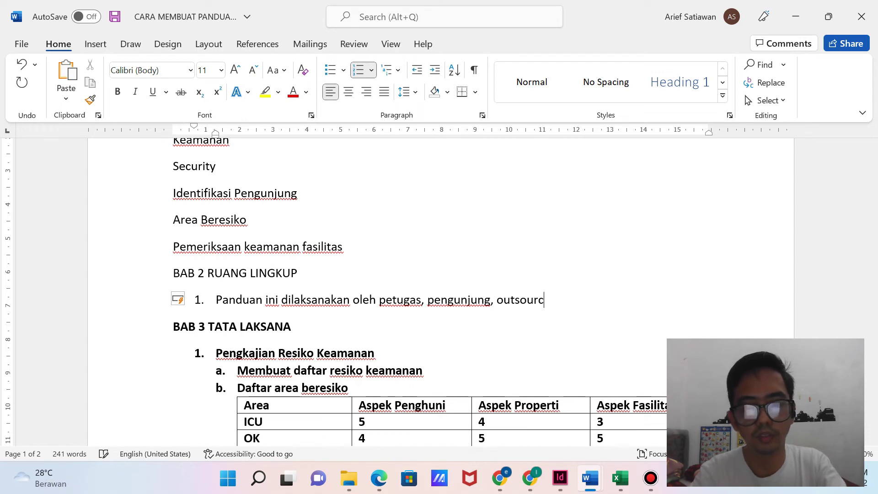
text(ing, ta)
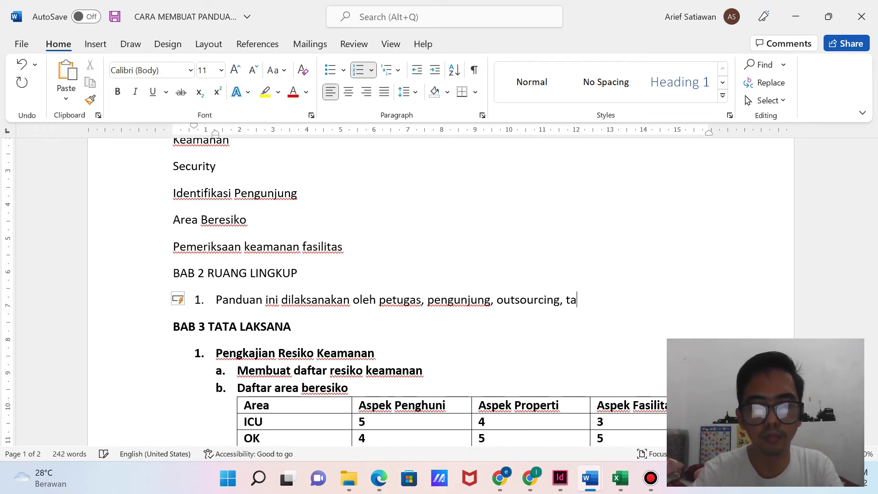
text(mu, pasien d)
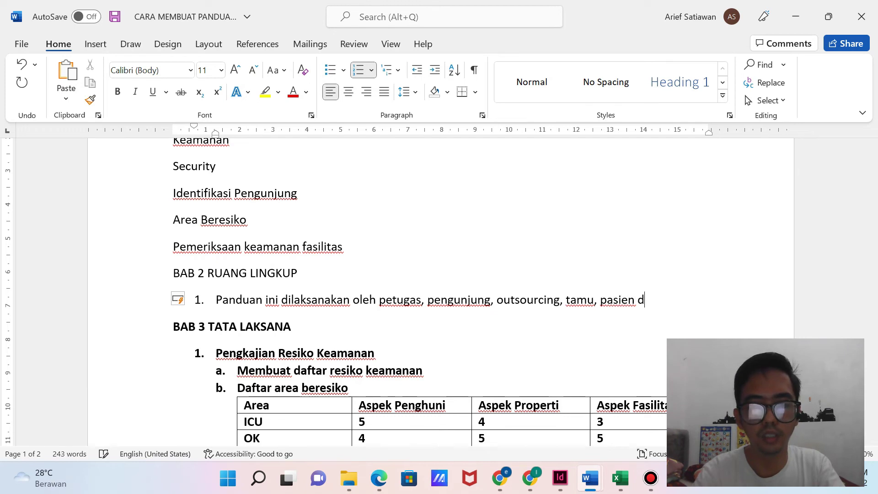
text(an keluarga pasien)
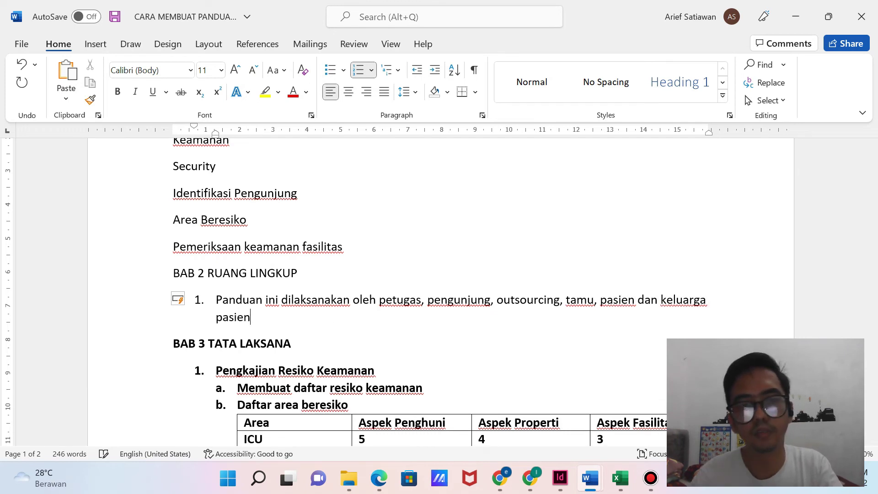
Add item 2: 'Panduan ini melingkupi proses pengelolaan keamanan dan berlaku di rumah sakit'.
key(Return)
text(Panduan ini)
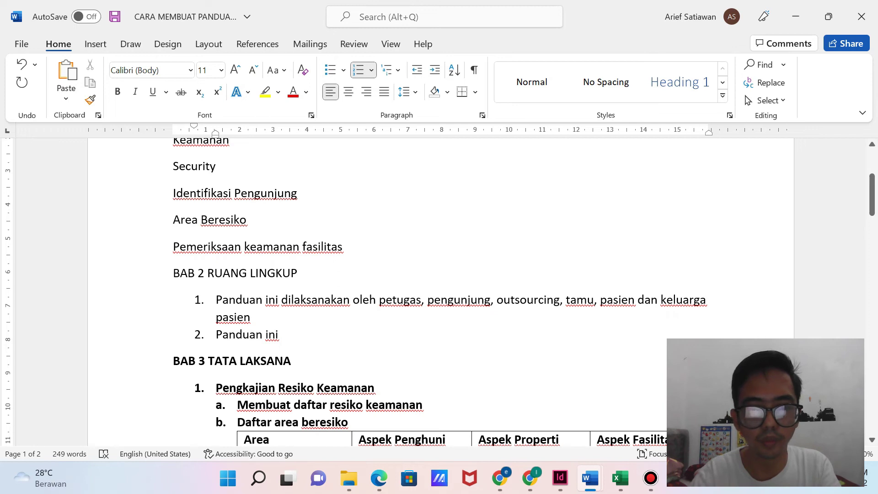
text( melingkungan )
text(pro)
key(BackSpace)
key(BackSpace)
key(BackSpace)
key(BackSpace)
key(BackSpace)
key(BackSpace)
key(BackSpace)
key(BackSpace)
text(pi proses pengelolaan keamanan dan berlaku di rumah sakit)
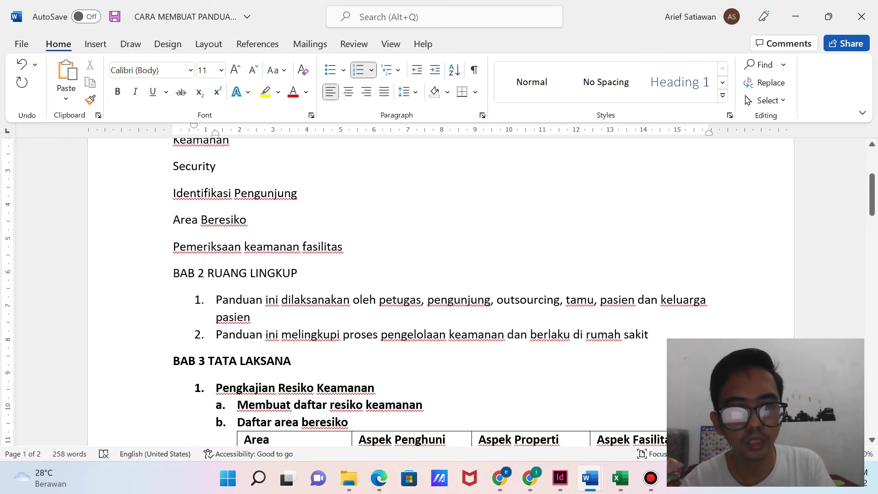
Apply numbering 1–5 to the five BAB 1 DEFINISI terms.
scroll(440, 293, up, 1)
drag(351, 297, 184, 165)
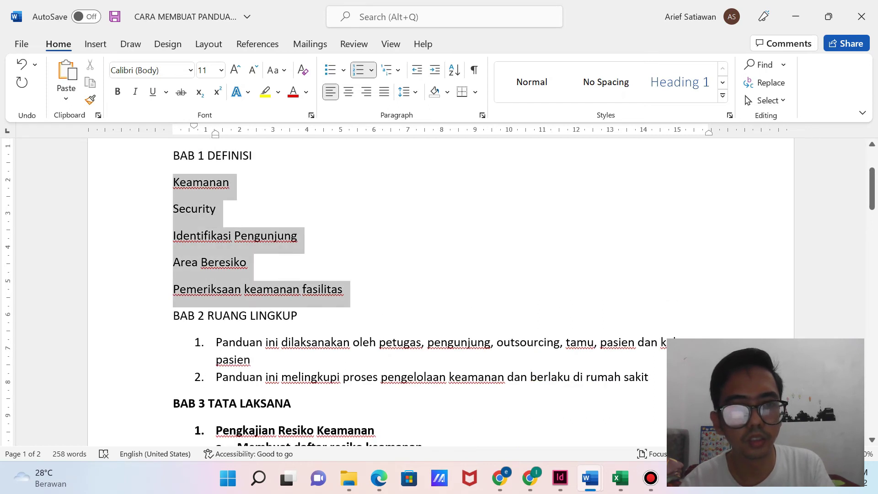
click(363, 69)
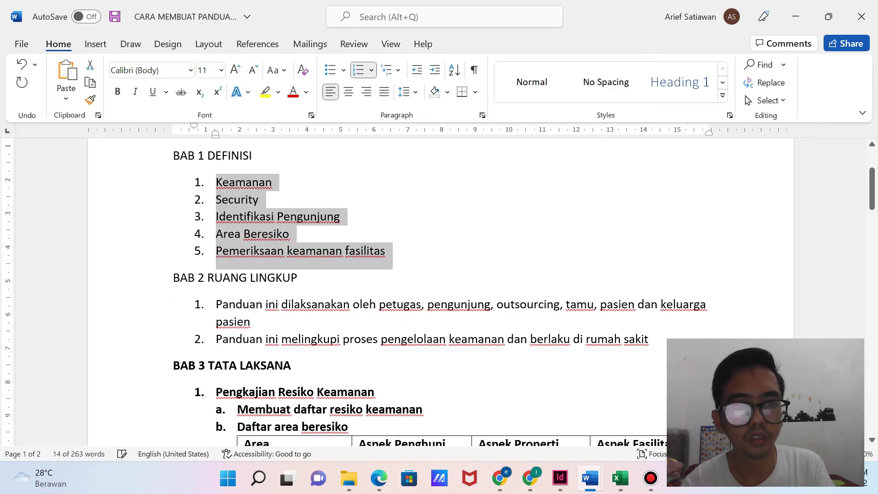
click(260, 216)
Save the document with Ctrl+S.
key(ctrl+s)
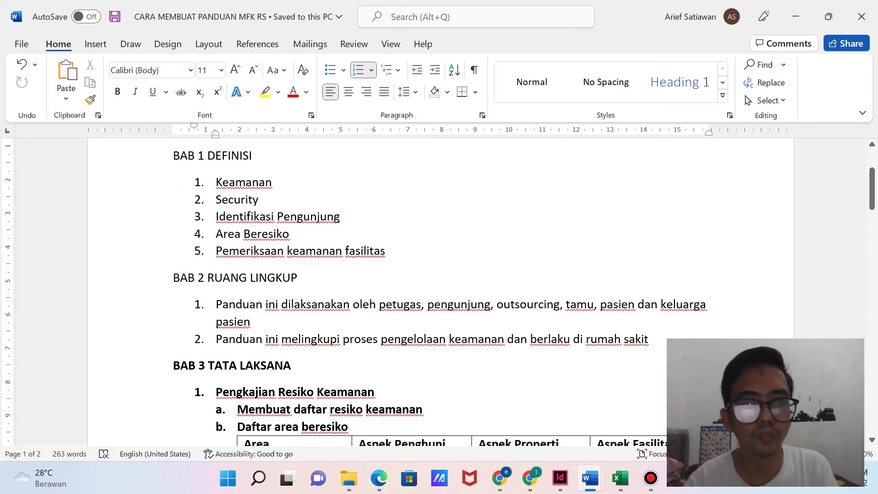
scroll(440, 293, down, 15)
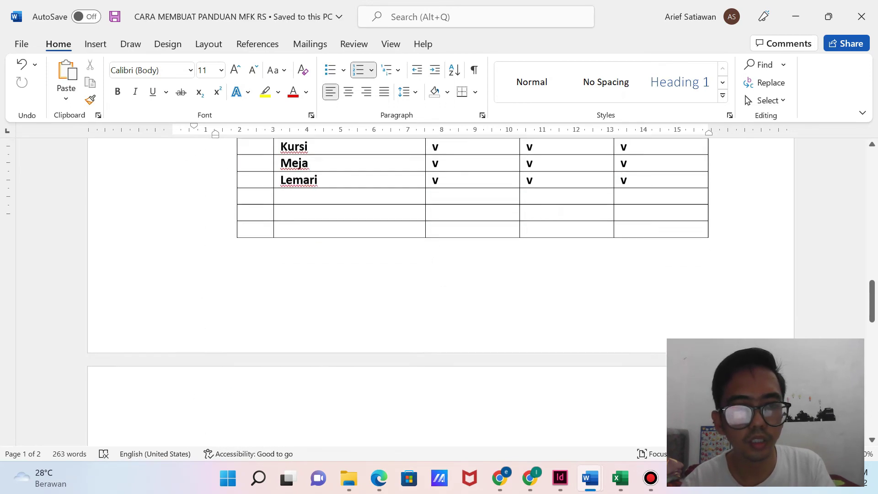
scroll(439, 293, down, 7)
scroll(440, 293, up, 3)
Start a numbered list under BAB 4 with 'Dokumentasi daftar resiko' and 'Dokumentasi area beresiko'.
click(290, 296)
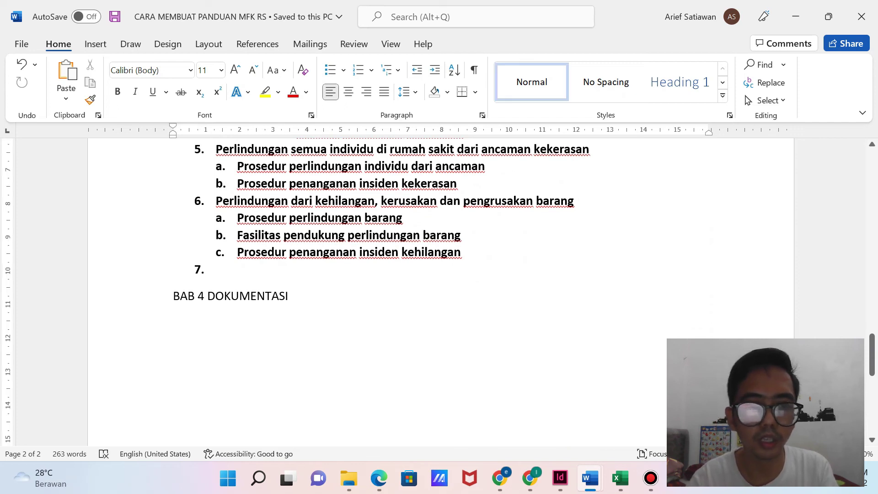
key(Return)
text(1. )
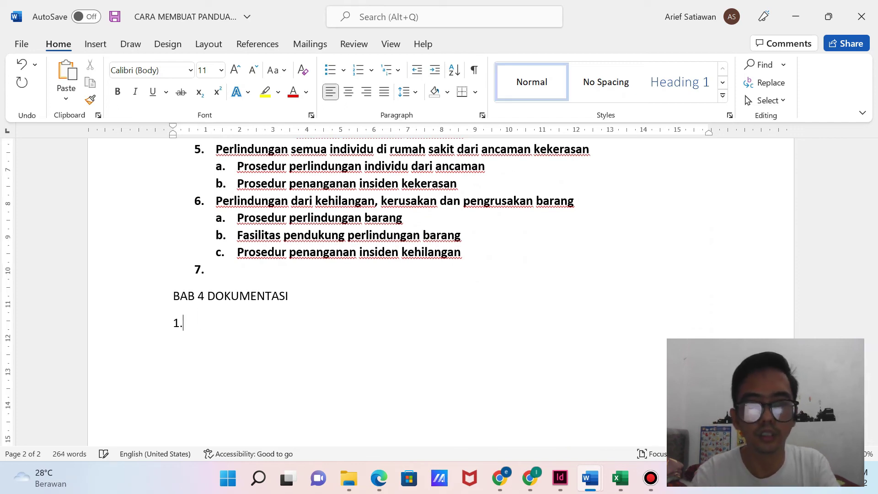
text(Dokument)
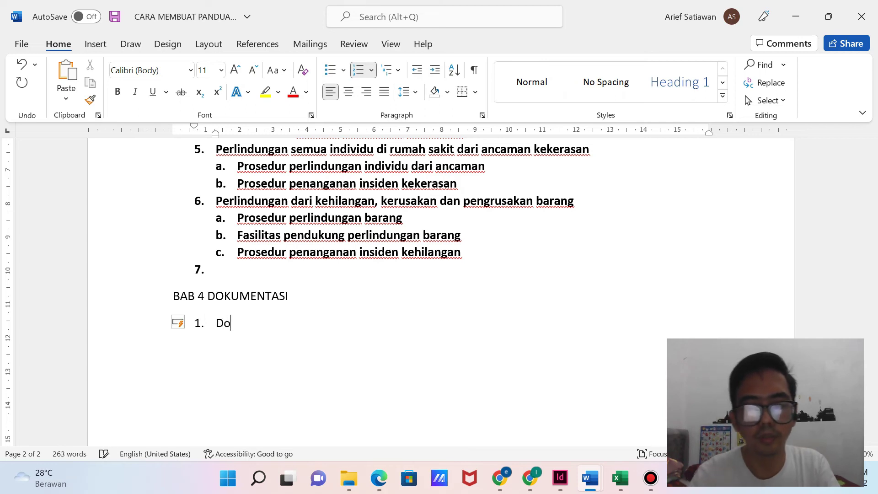
text(da)
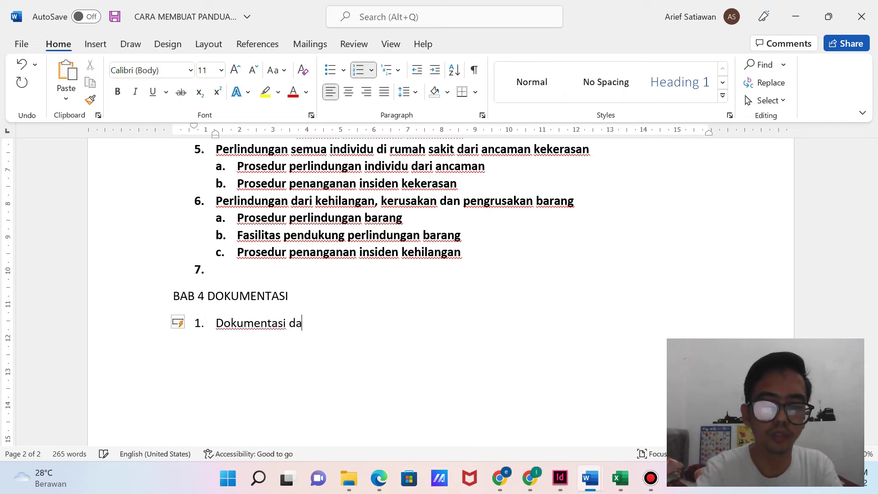
text(ftar resiko)
key(Return)
text(Dokumentasi area beresiko)
Add items 3 and 4: 'Dokumentasi insiden keamanan' and 'Dokumentasi prosedur terkait keamanan'.
key(Return)
scroll(439, 284, up, 10)
scroll(440, 283, up, 6)
scroll(439, 293, down, 4)
scroll(439, 293, up, 6)
scroll(439, 293, down, 12)
scroll(439, 293, down, 15)
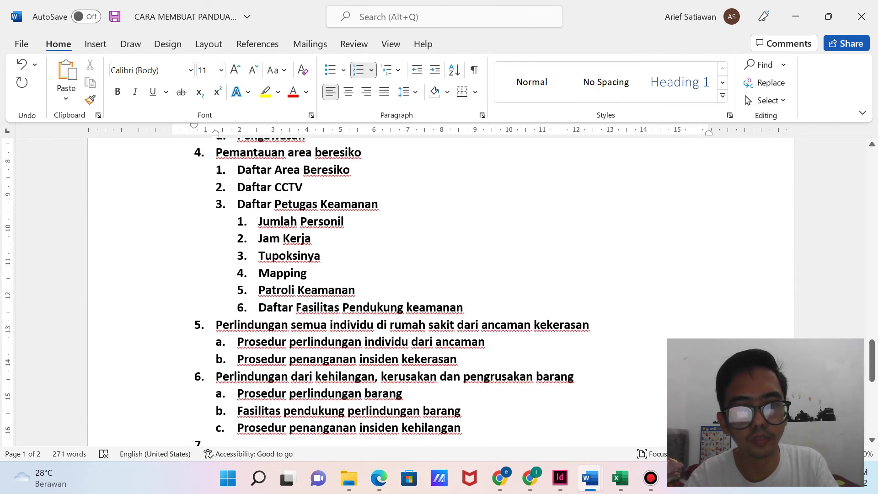
scroll(439, 293, up, 5)
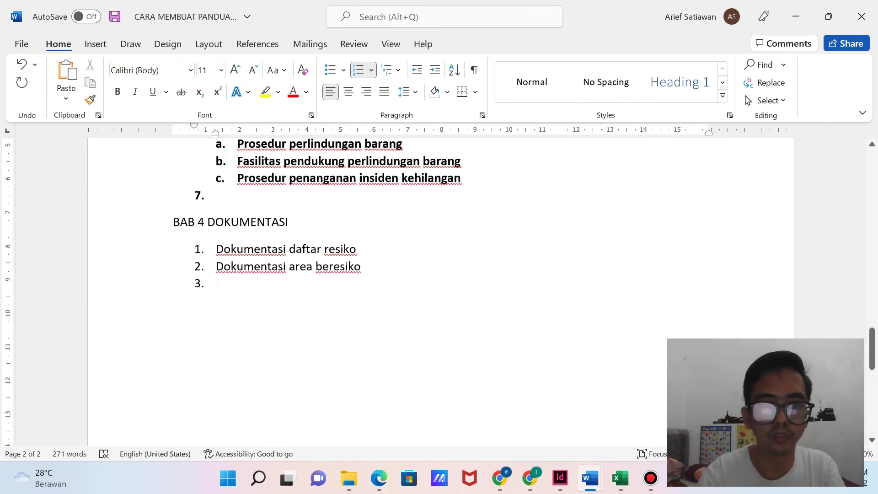
text(Dokumentasi )
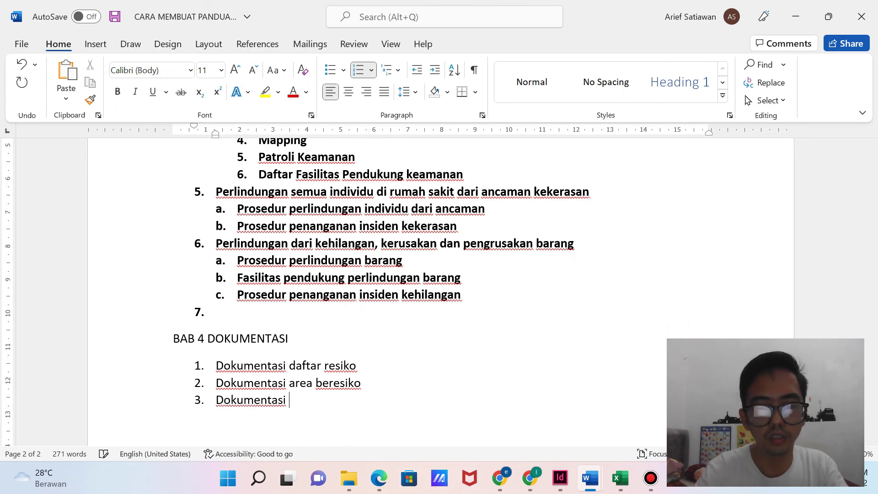
text(insiden keamanan)
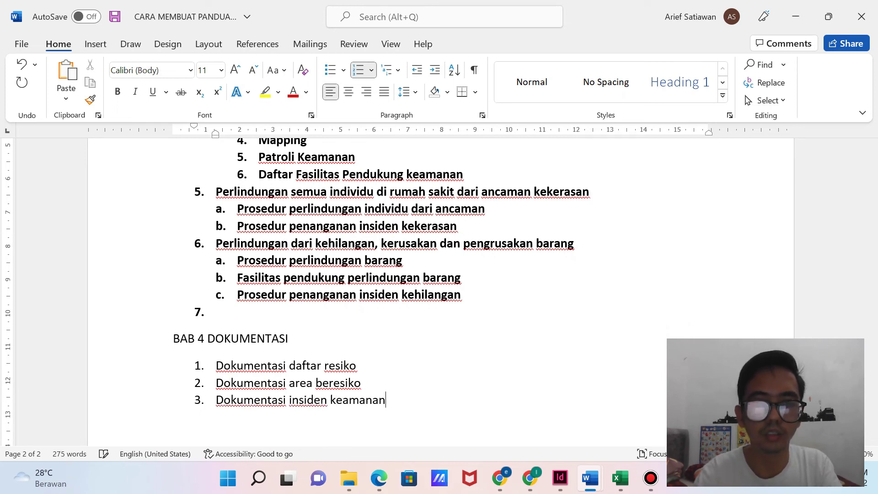
key(Return)
text(Do)
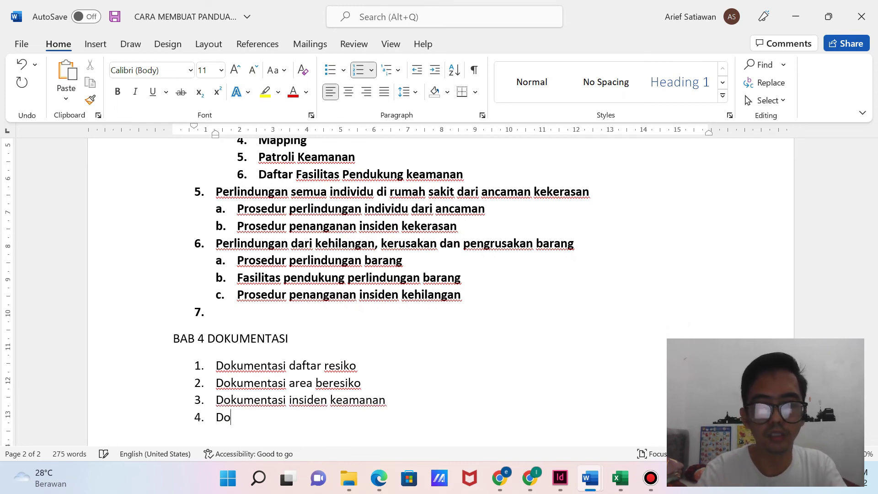
text(kumentasi prosedur)
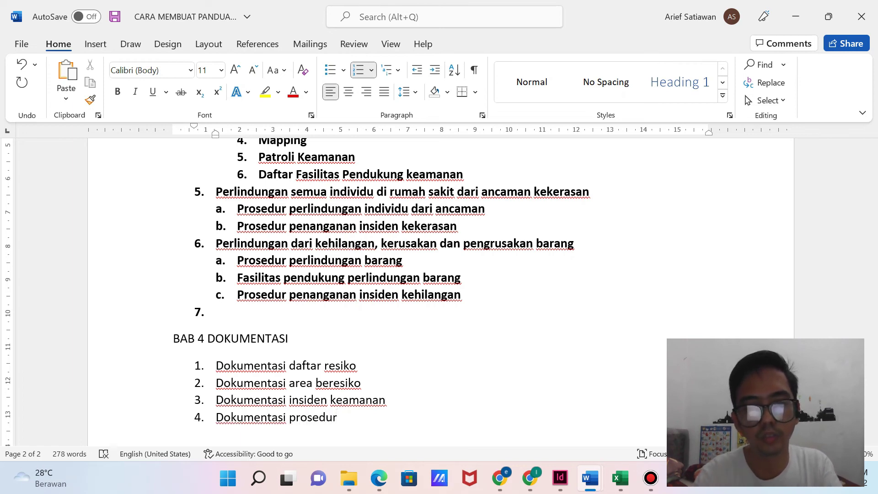
text( terkai)
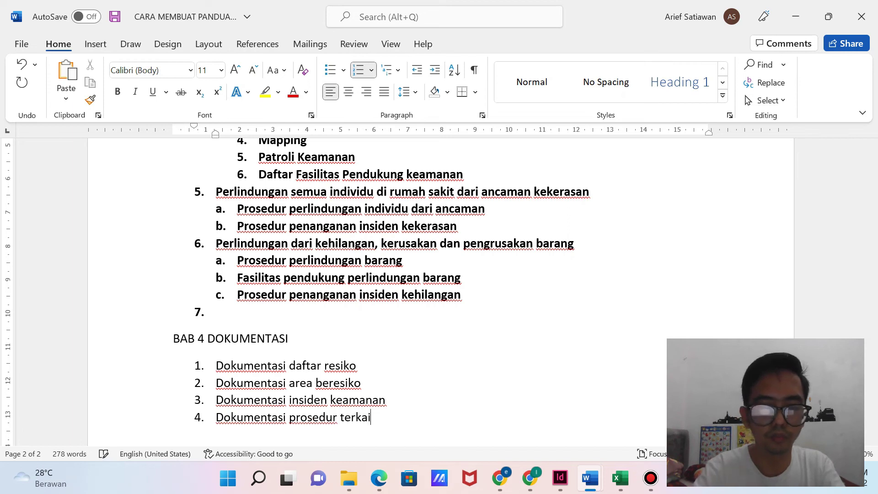
text(t keamanan)
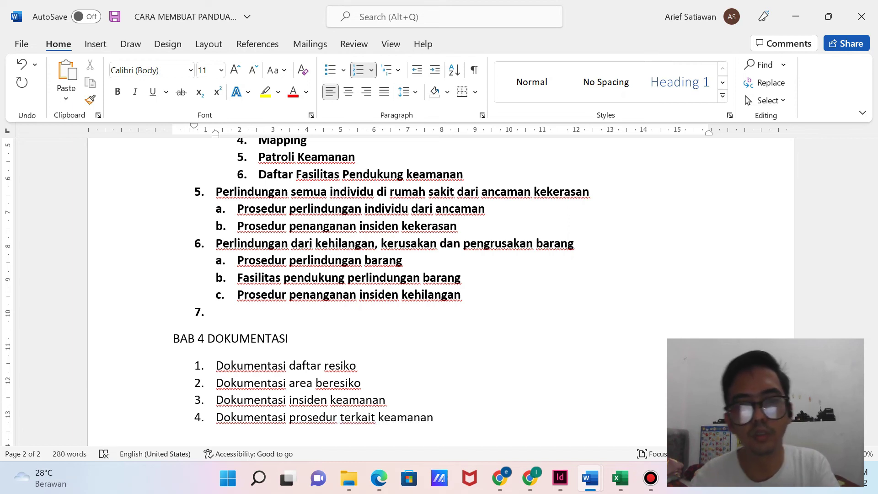
scroll(393, 292, up, 3)
scroll(393, 293, down, 4)
scroll(393, 293, up, 15)
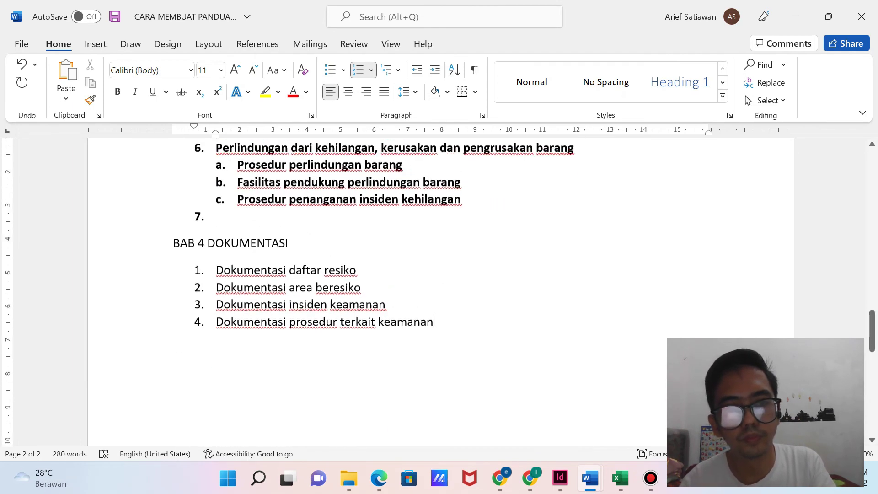
Append 'adalah' to Keamanan, Security, Identifikasi Pengunjung, Area Beresiko and Pemeriksaan keamanan fasilitas.
scroll(439, 293, up, 20)
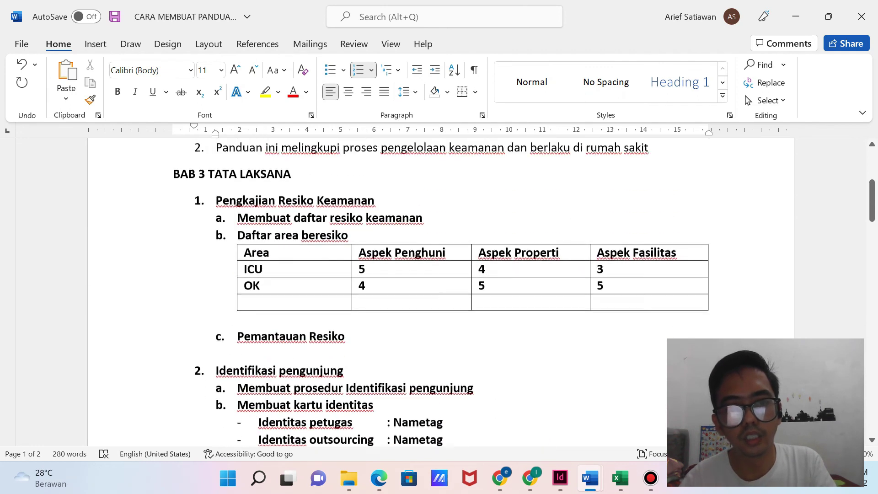
scroll(440, 293, down, 7)
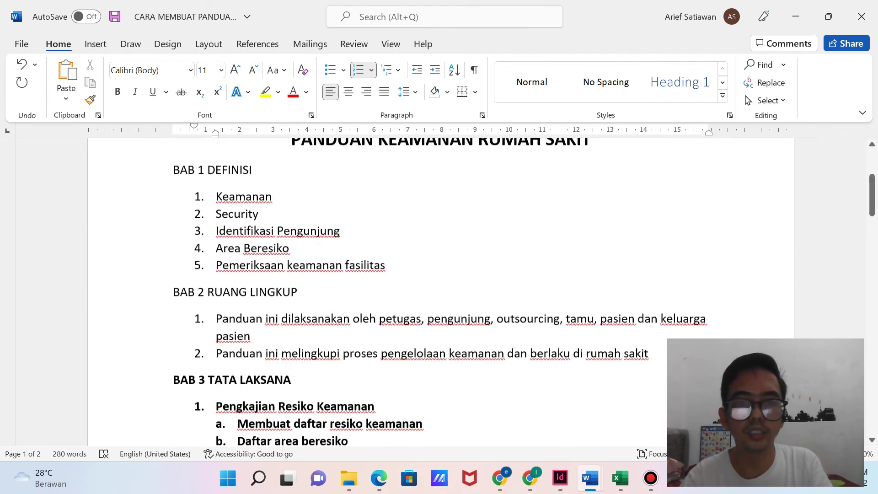
scroll(439, 293, up, 2)
click(275, 181)
text(adalah)
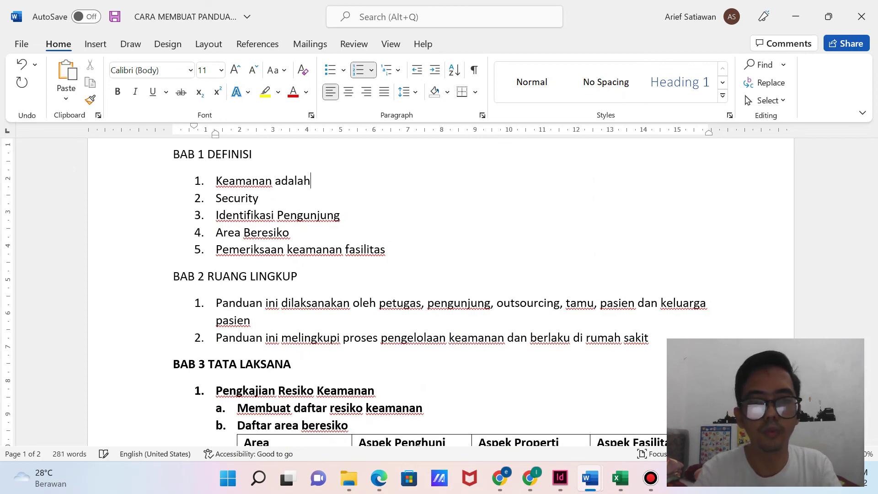
click(259, 198)
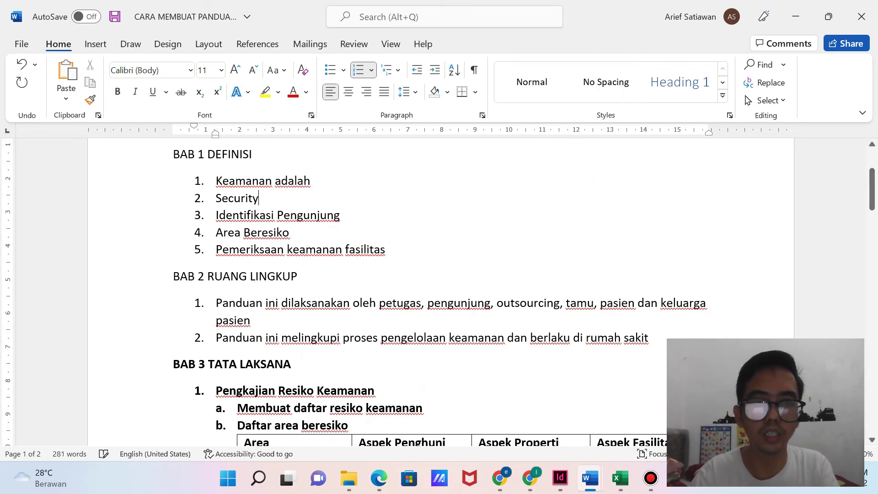
text(adalah)
click(341, 214)
text(adalah)
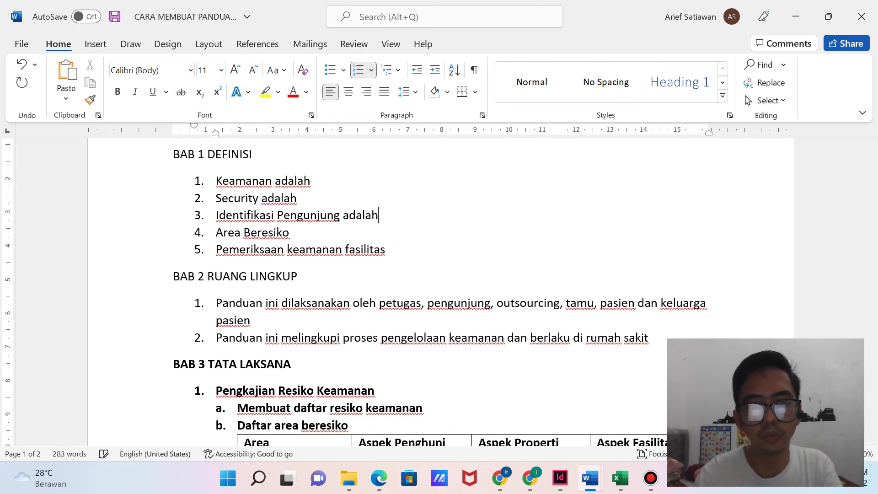
click(288, 232)
text(adalah)
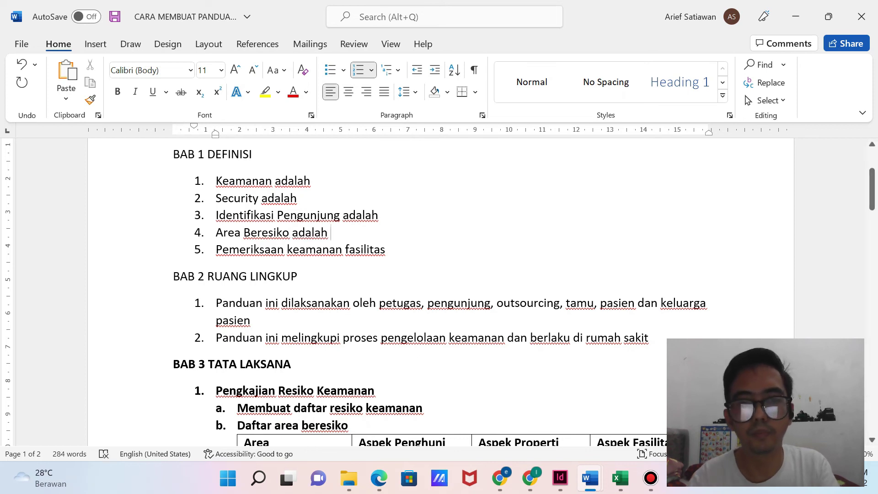
click(385, 250)
text(adalah)
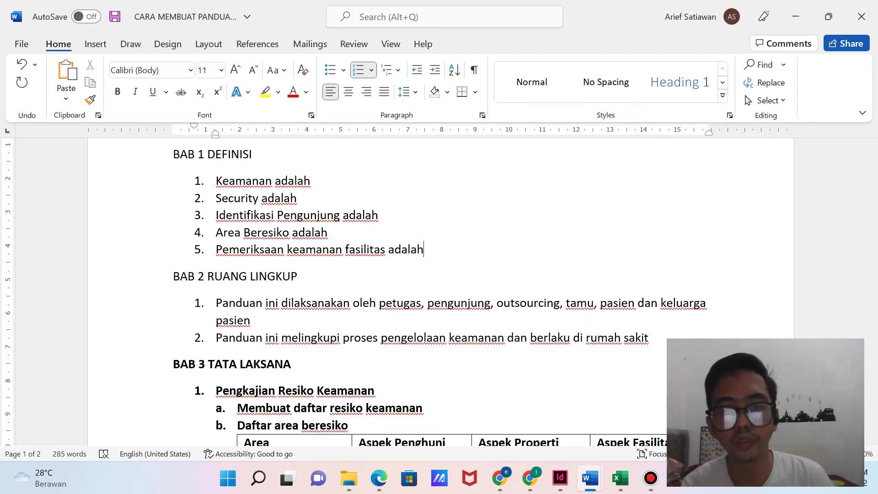
scroll(441, 293, up, 2)
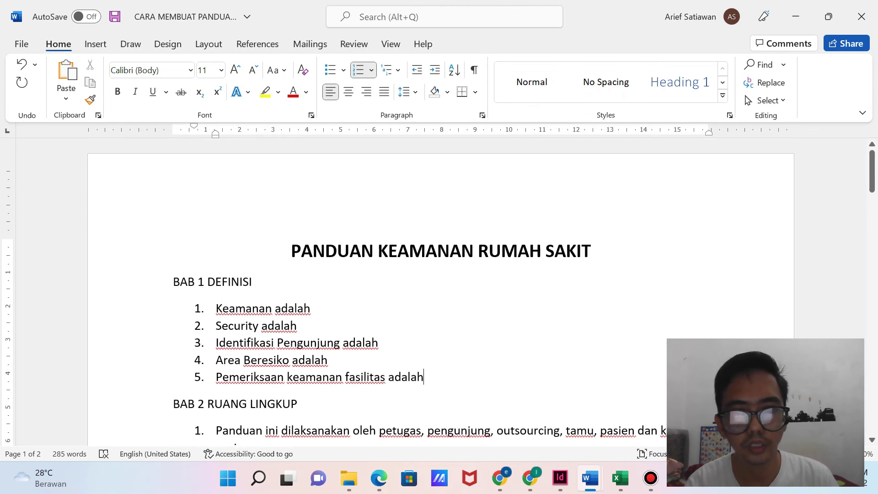
scroll(440, 293, down, 1)
scroll(440, 294, down, 2)
scroll(441, 293, up, 3)
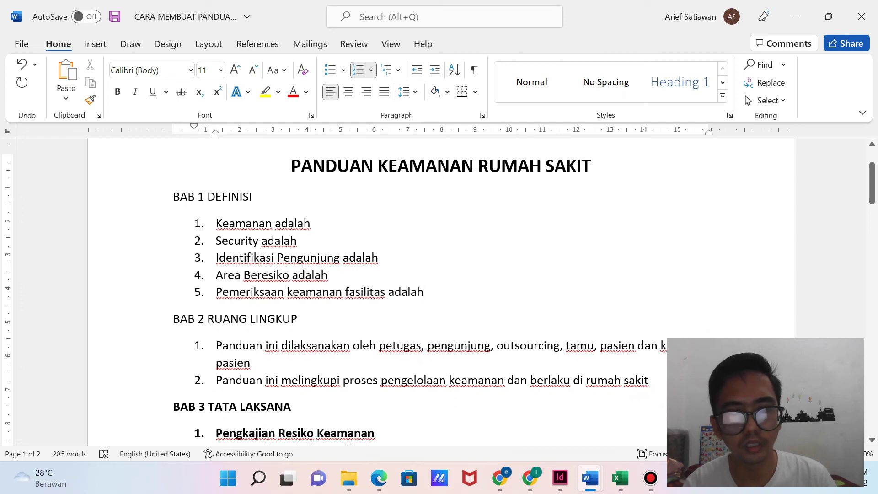
scroll(441, 293, down, 3)
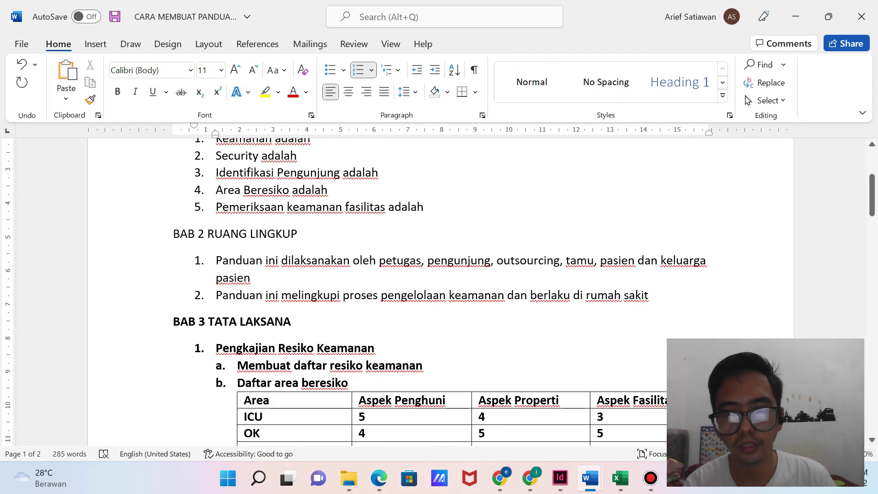
scroll(441, 293, down, 3)
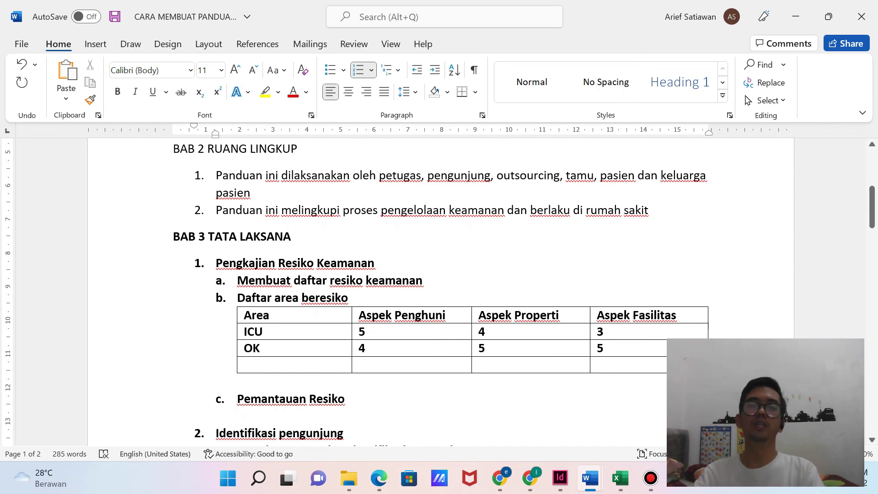
scroll(440, 292, down, 8)
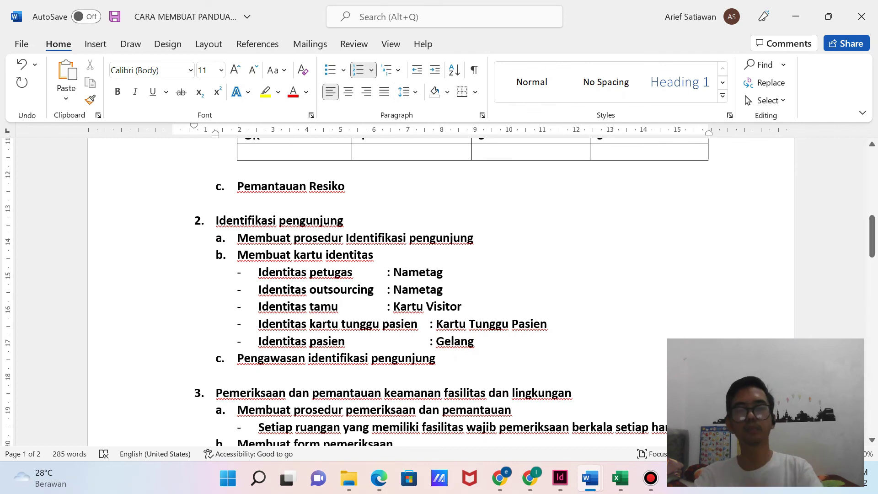
scroll(302, 374, down, 10)
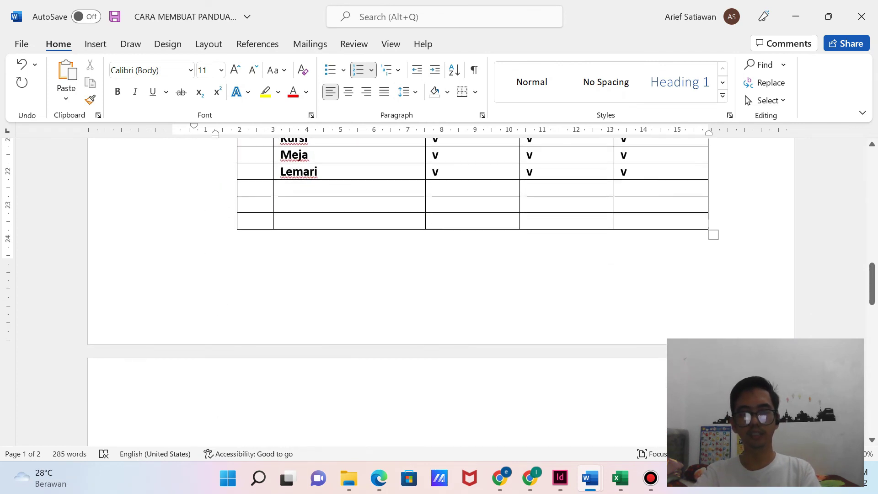
scroll(302, 374, down, 6)
scroll(302, 374, up, 5)
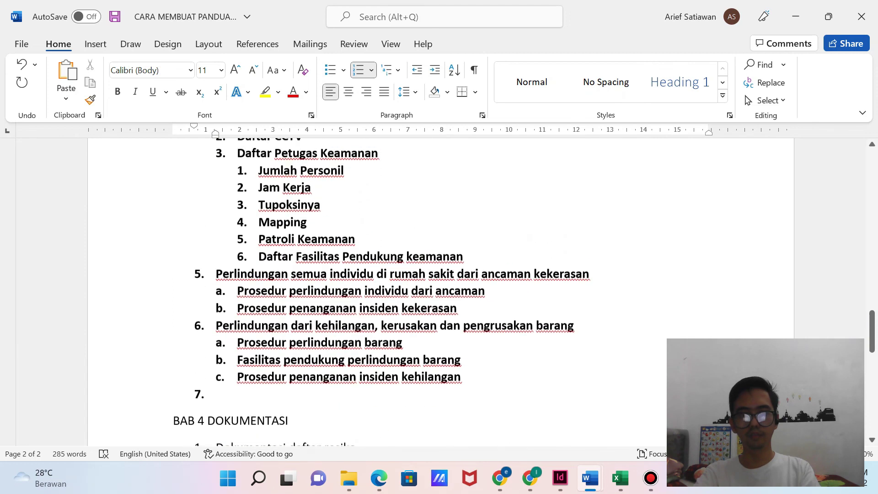
scroll(303, 293, up, 4)
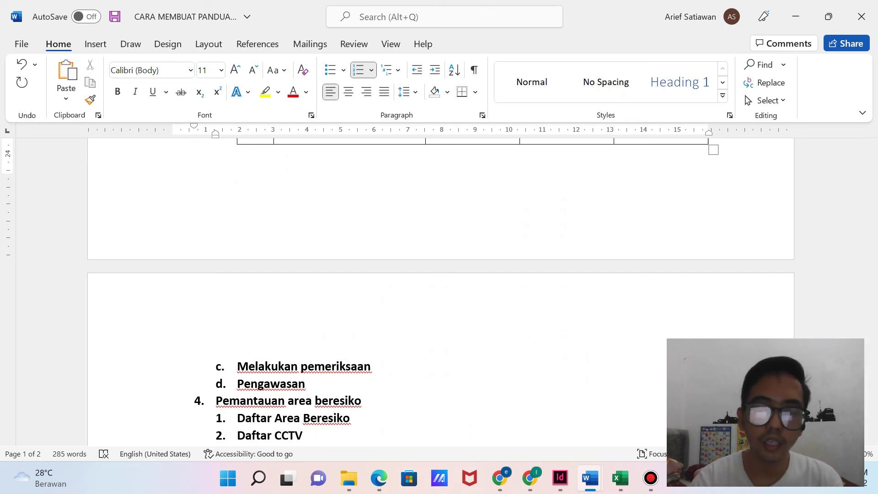
scroll(439, 284, up, 4)
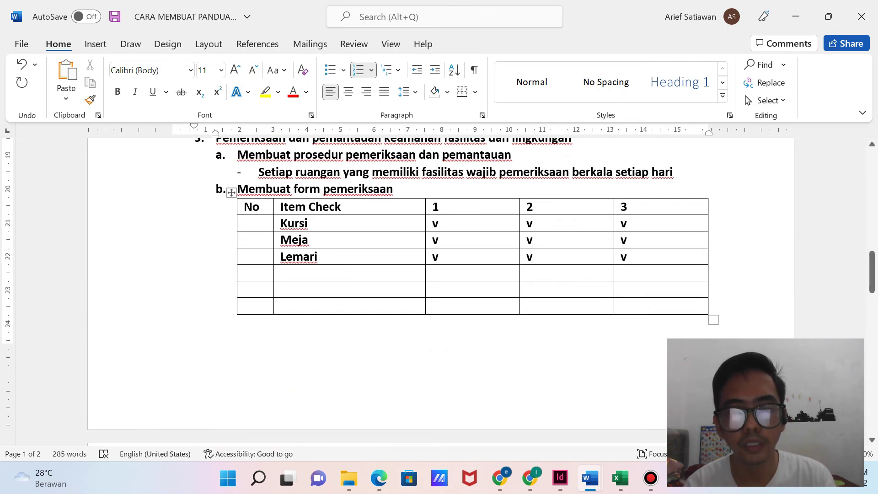
scroll(439, 293, up, 5)
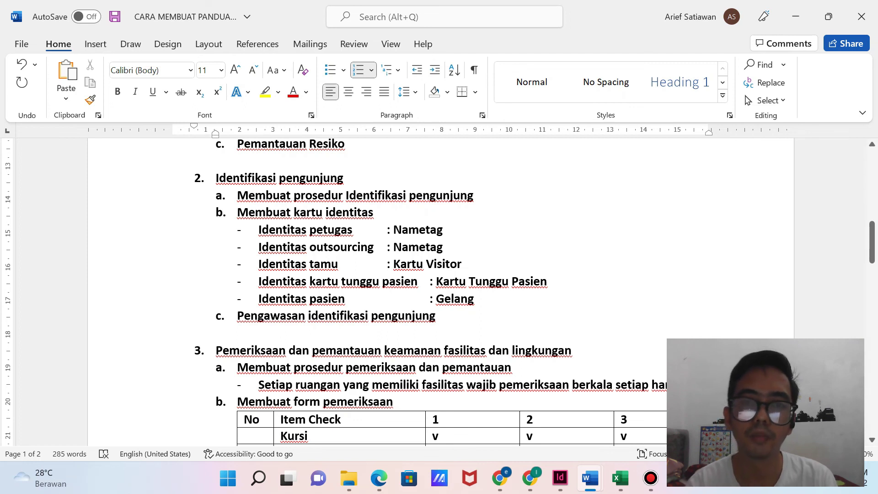
scroll(441, 294, up, 15)
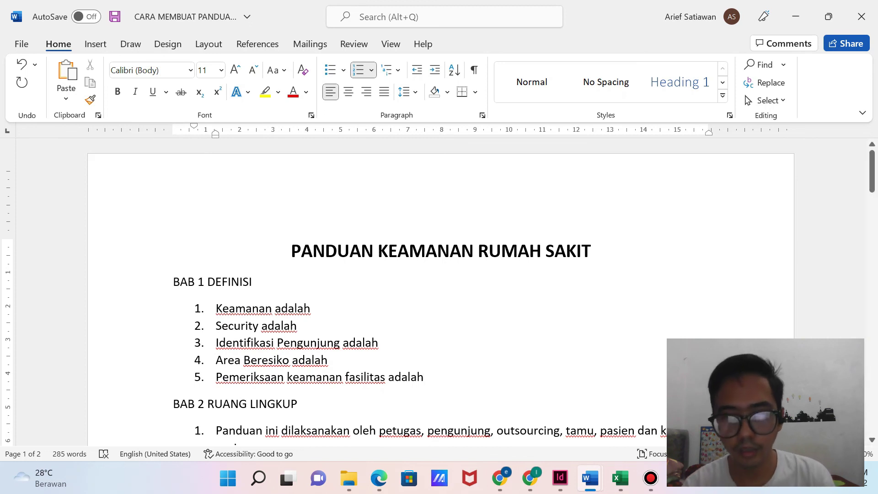
click(651, 478)
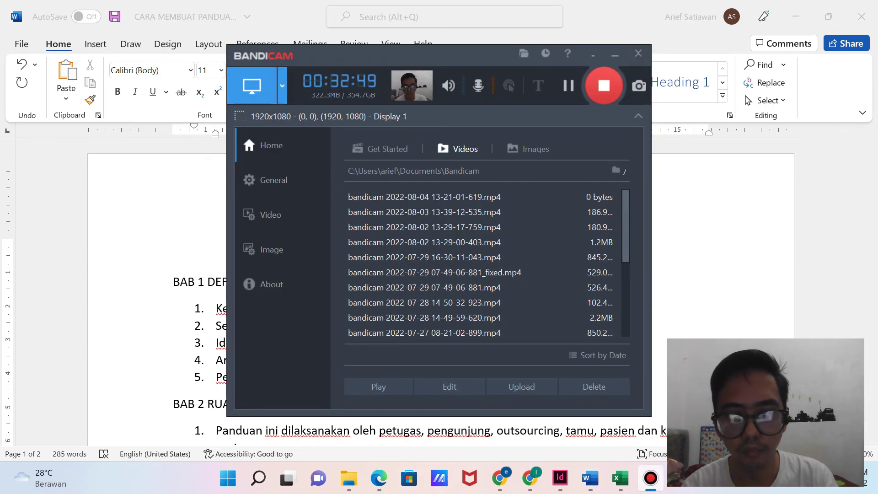
click(651, 479)
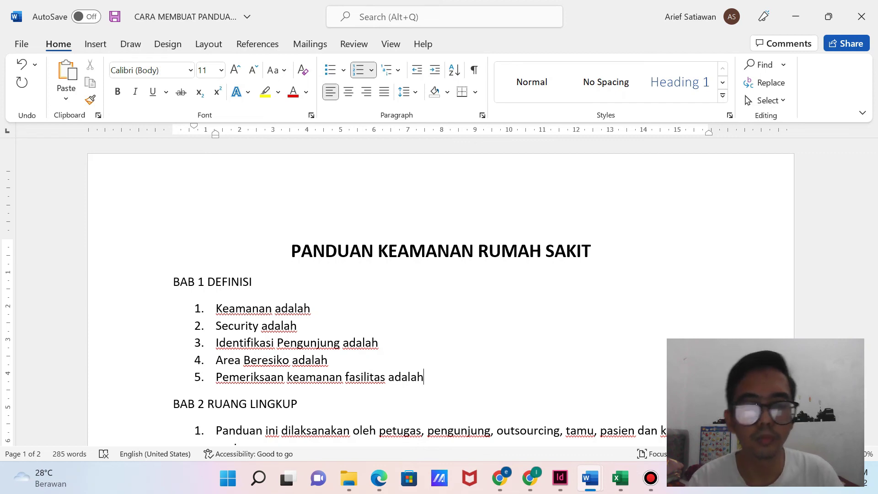
scroll(439, 293, down, 1)
scroll(439, 293, down, 9)
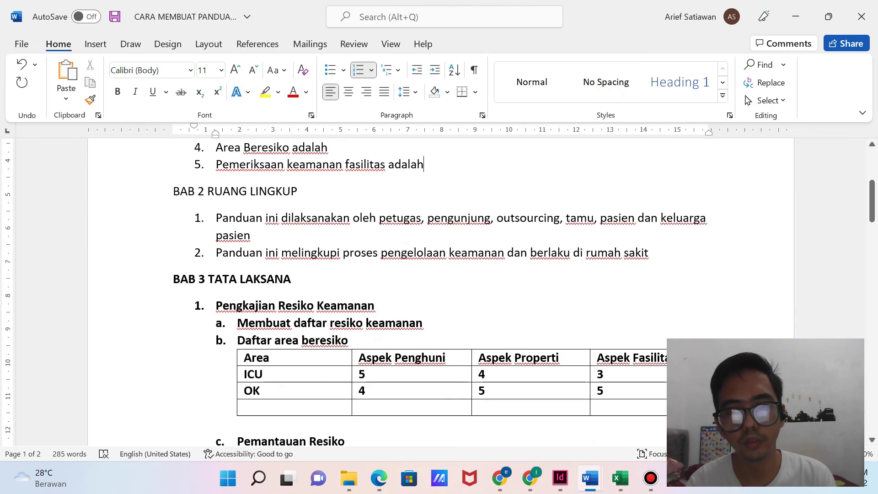
scroll(439, 293, up, 10)
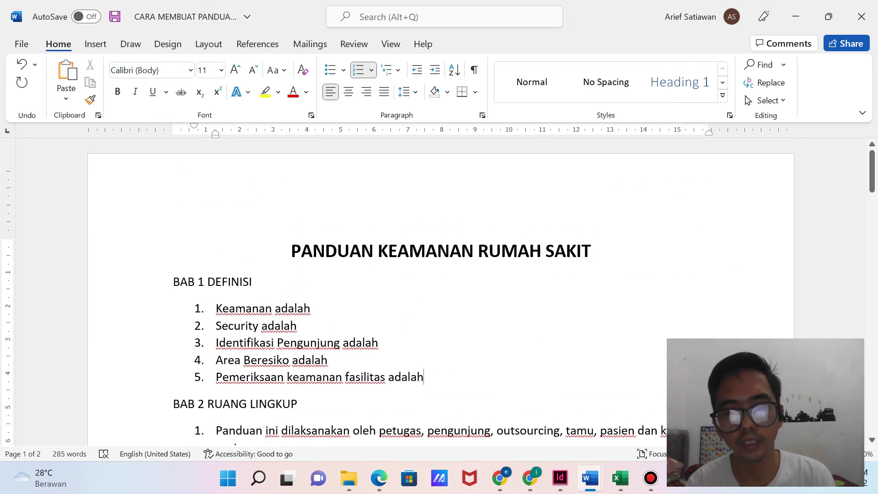
scroll(440, 292, down, 6)
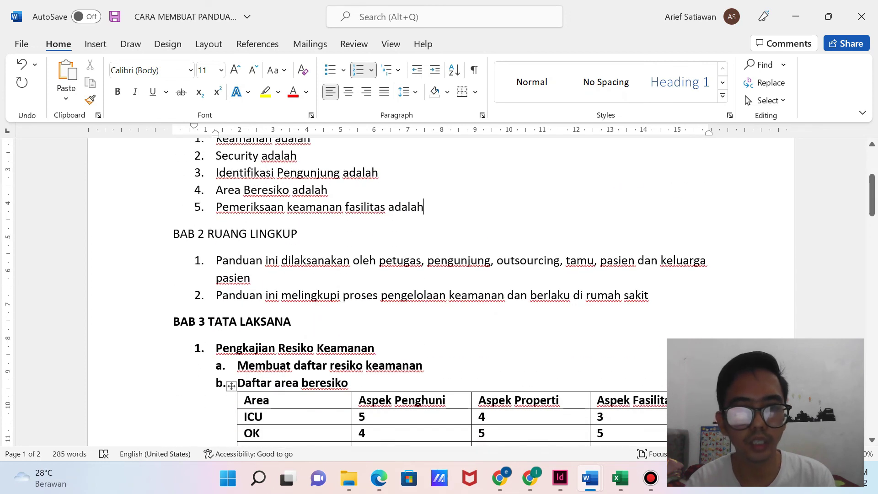
scroll(439, 293, down, 16)
scroll(440, 293, down, 10)
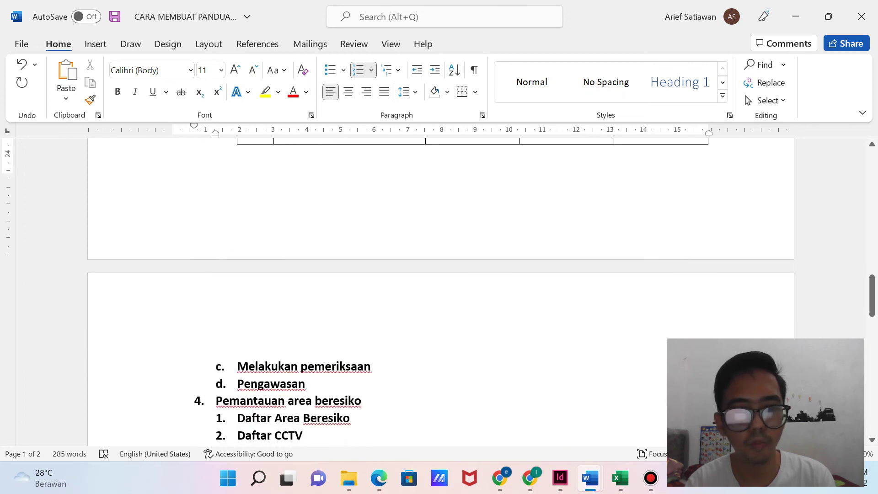
scroll(440, 293, down, 4)
scroll(440, 293, up, 10)
scroll(439, 294, up, 20)
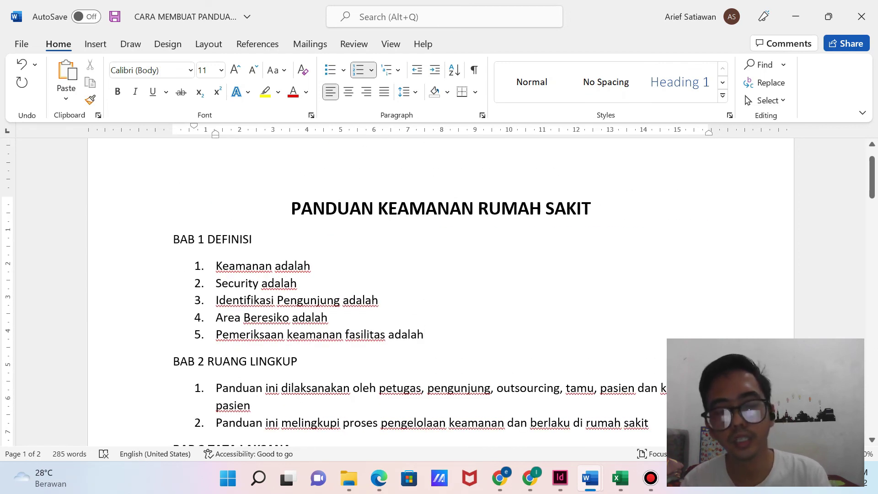
scroll(439, 297, up, 1)
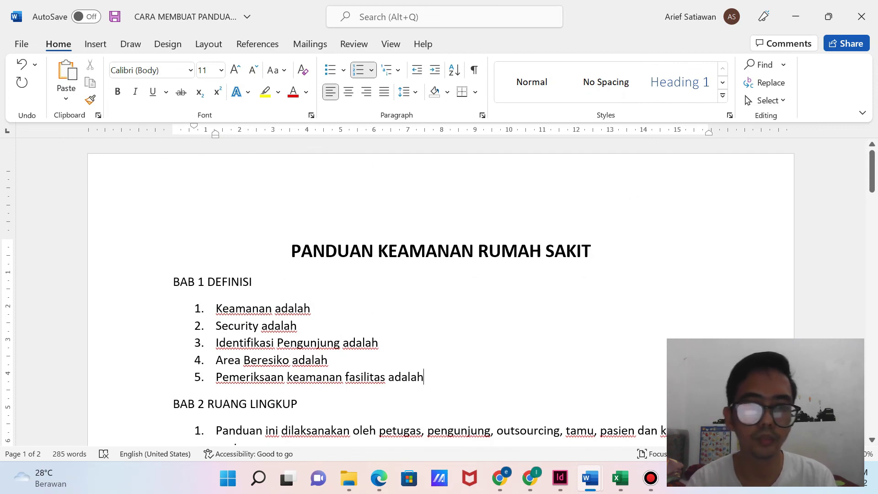
scroll(439, 294, down, 15)
scroll(440, 293, down, 8)
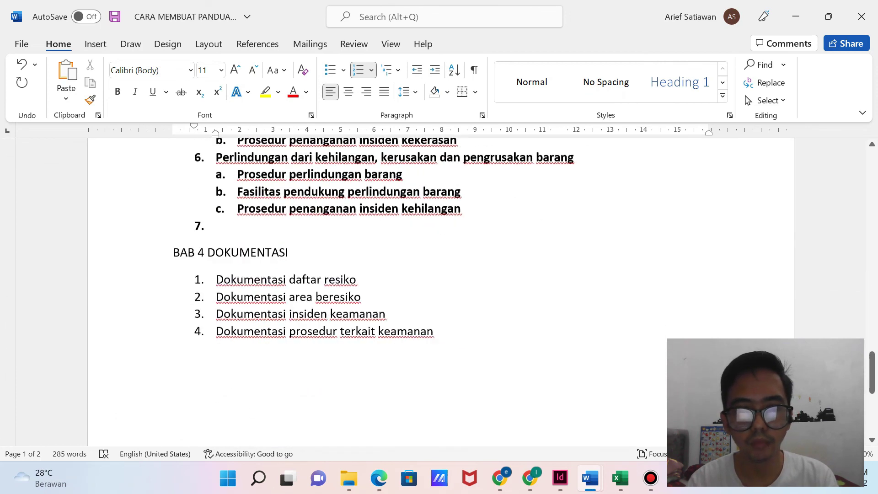
scroll(439, 293, up, 12)
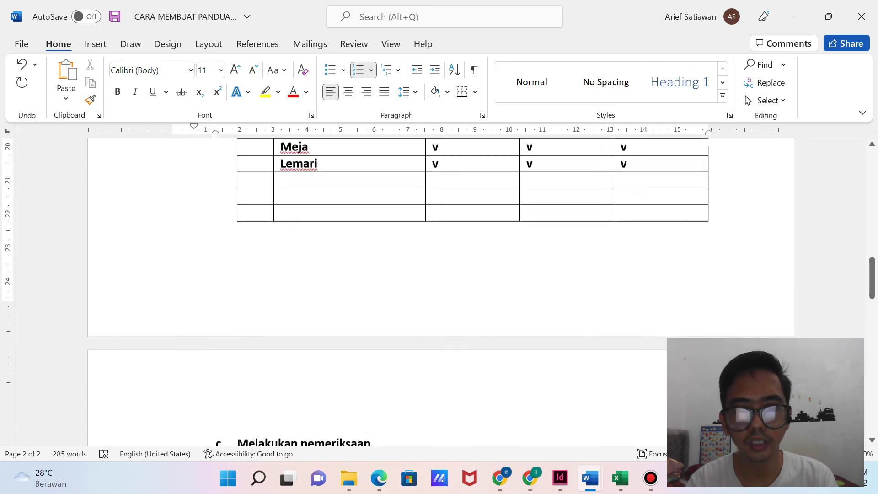
scroll(439, 293, up, 10)
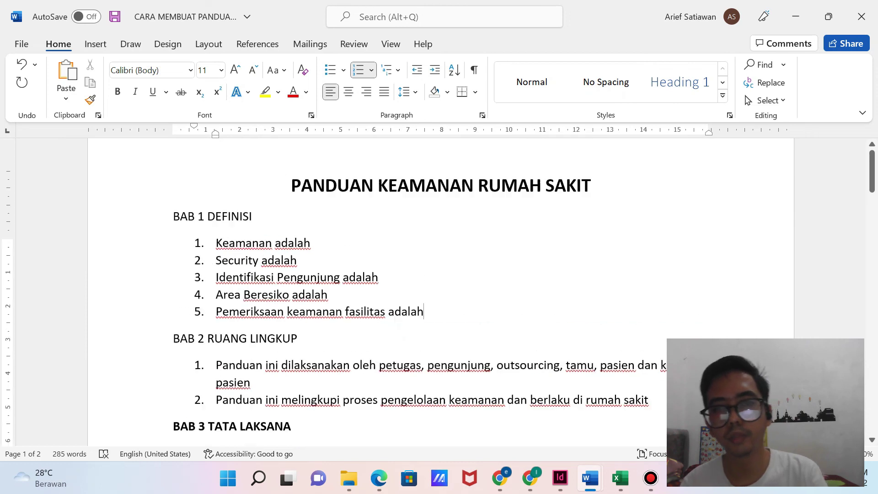